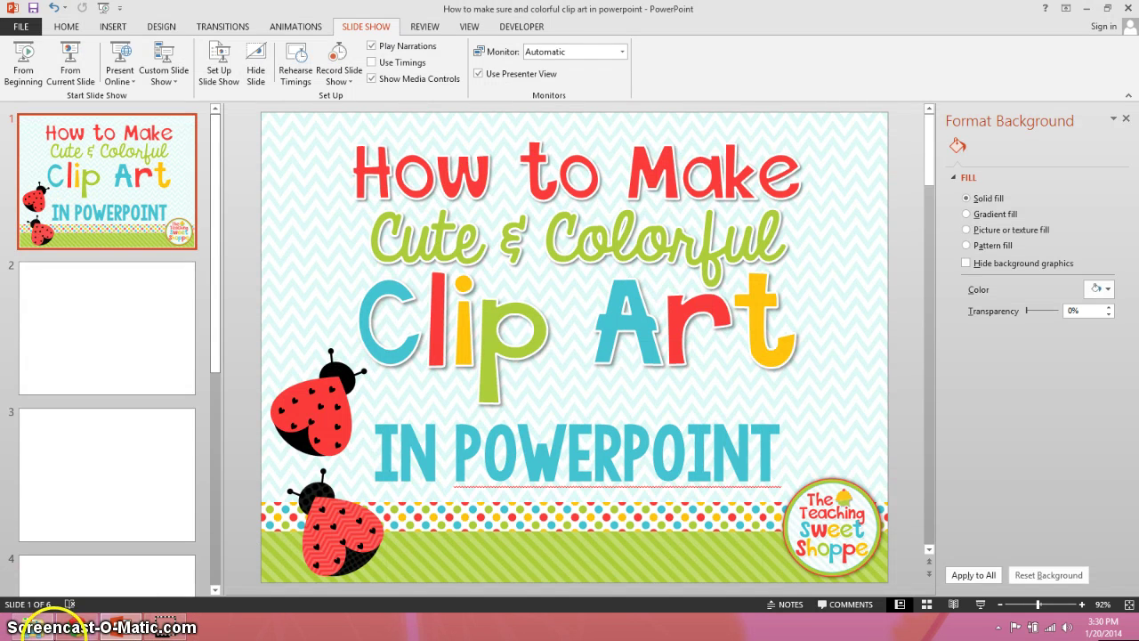
- Switch to the browser and examine the clip art sets on The Creative Chalkboard blog and The School Supply Addict graphics page
{"action": "left_click", "coordinate": [70, 629]}
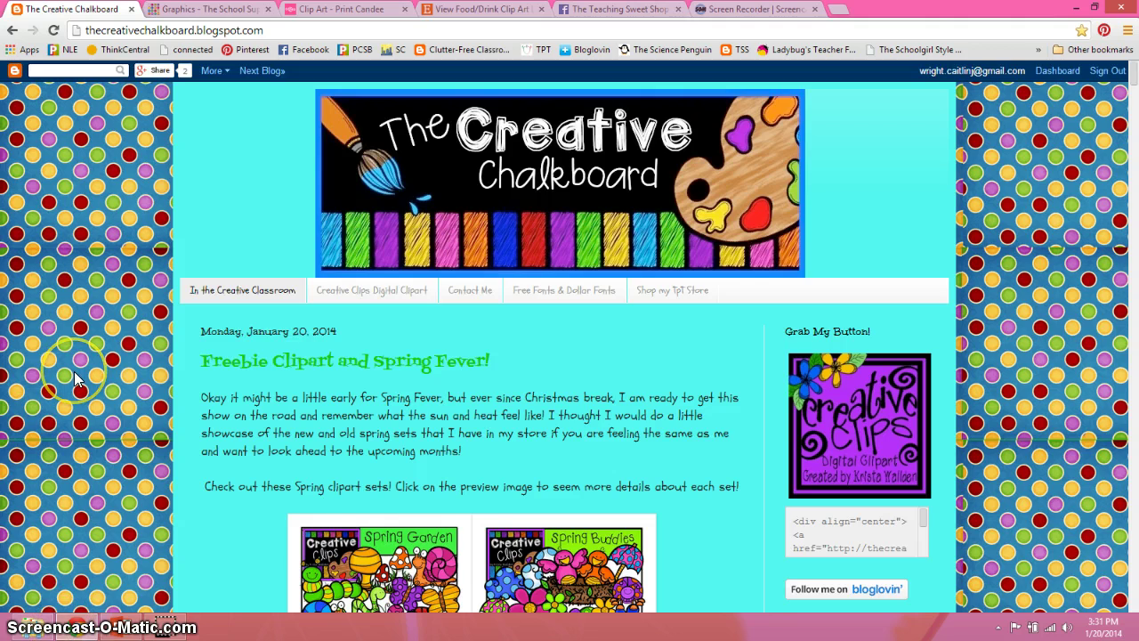
{"action": "scroll", "coordinate": [75, 378], "scroll_direction": "down", "scroll_amount": 5}
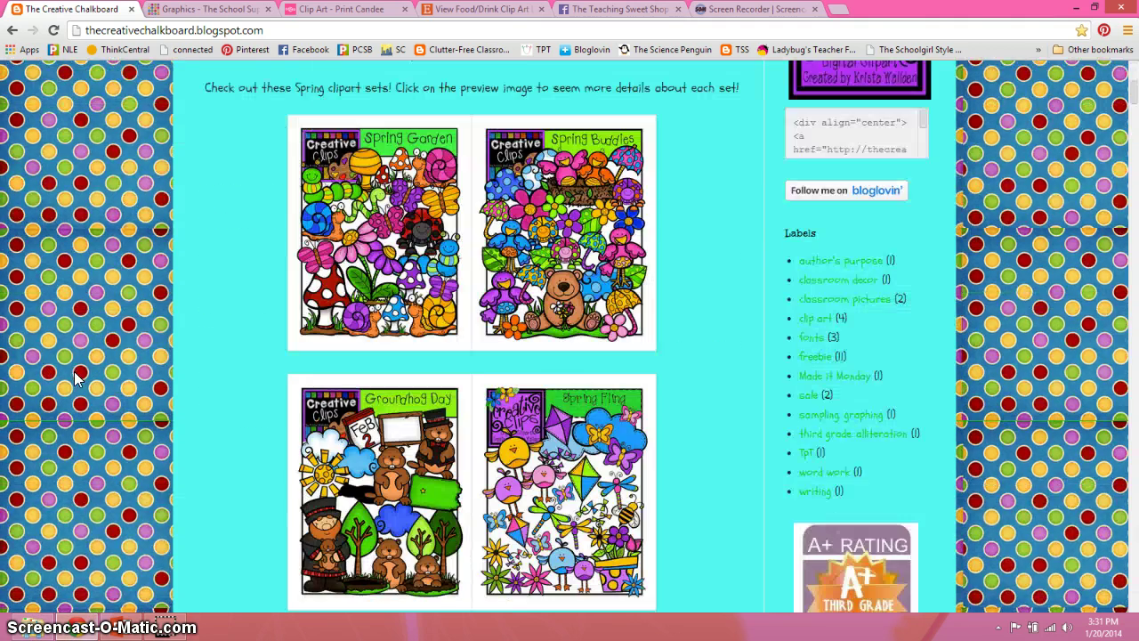
{"action": "scroll", "coordinate": [75, 378], "scroll_direction": "down", "scroll_amount": 8}
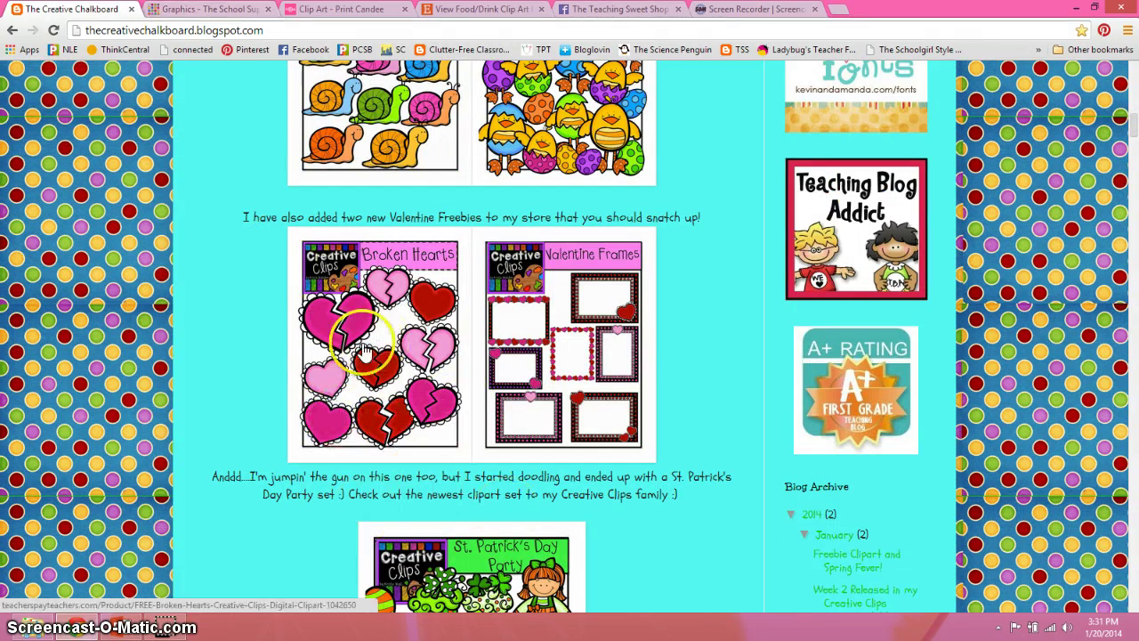
{"action": "left_click", "coordinate": [216, 8]}
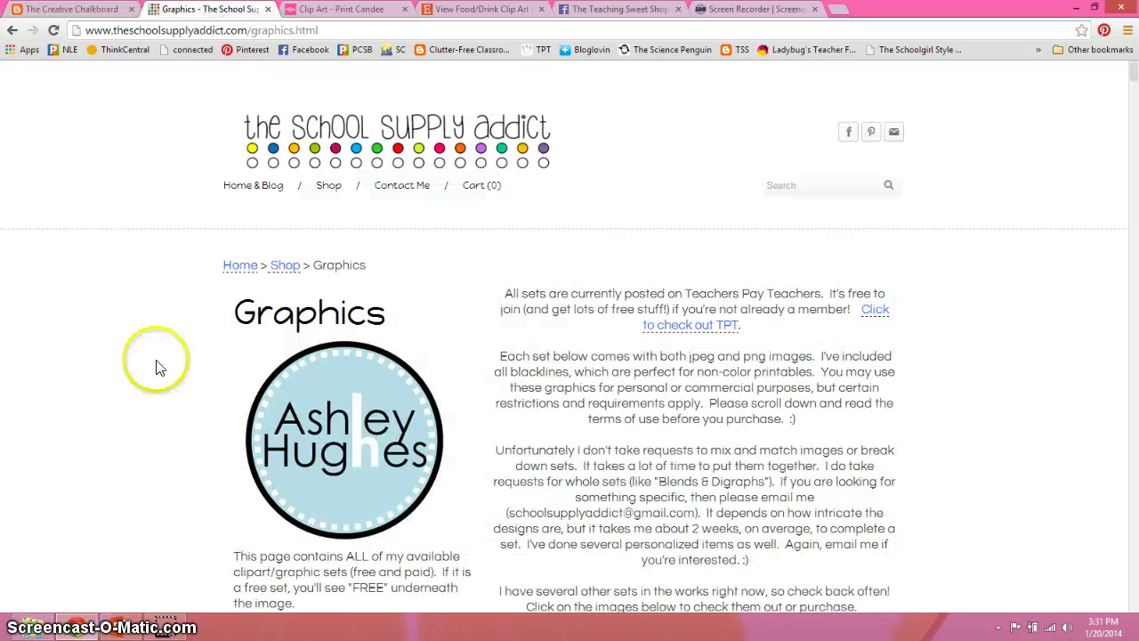
{"action": "scroll", "coordinate": [75, 429], "scroll_direction": "down", "scroll_amount": 10}
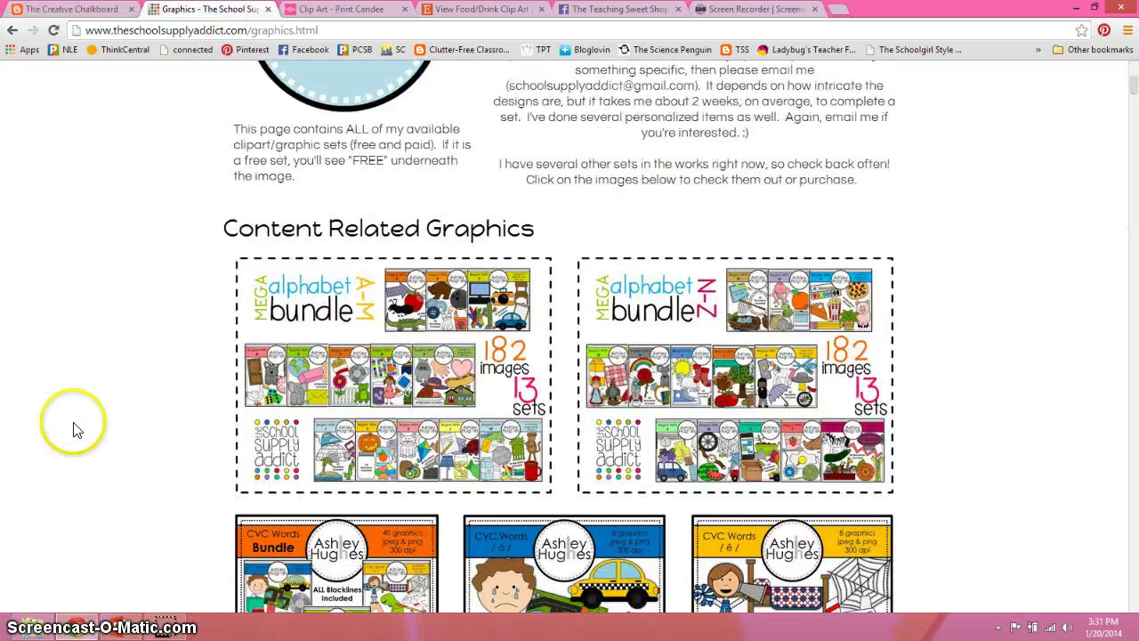
{"action": "scroll", "coordinate": [74, 429], "scroll_direction": "down", "scroll_amount": 1}
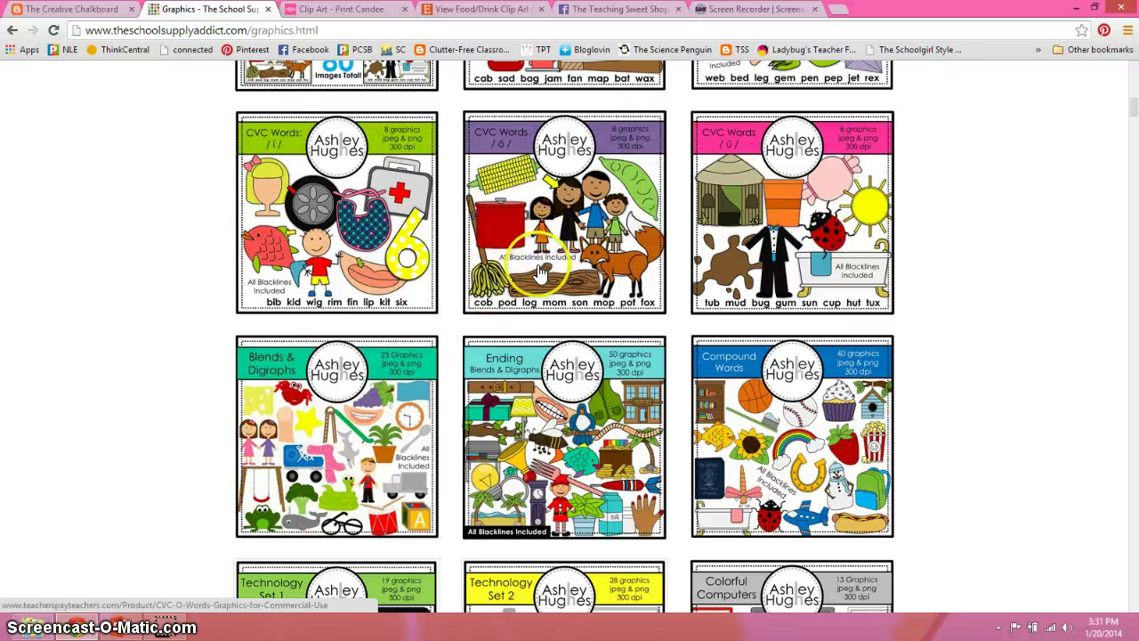
- Examine the clip art offered on the Print Candee store and in the Etsy shop's Food/Drink Clip Art section
{"action": "left_click", "coordinate": [326, 11]}
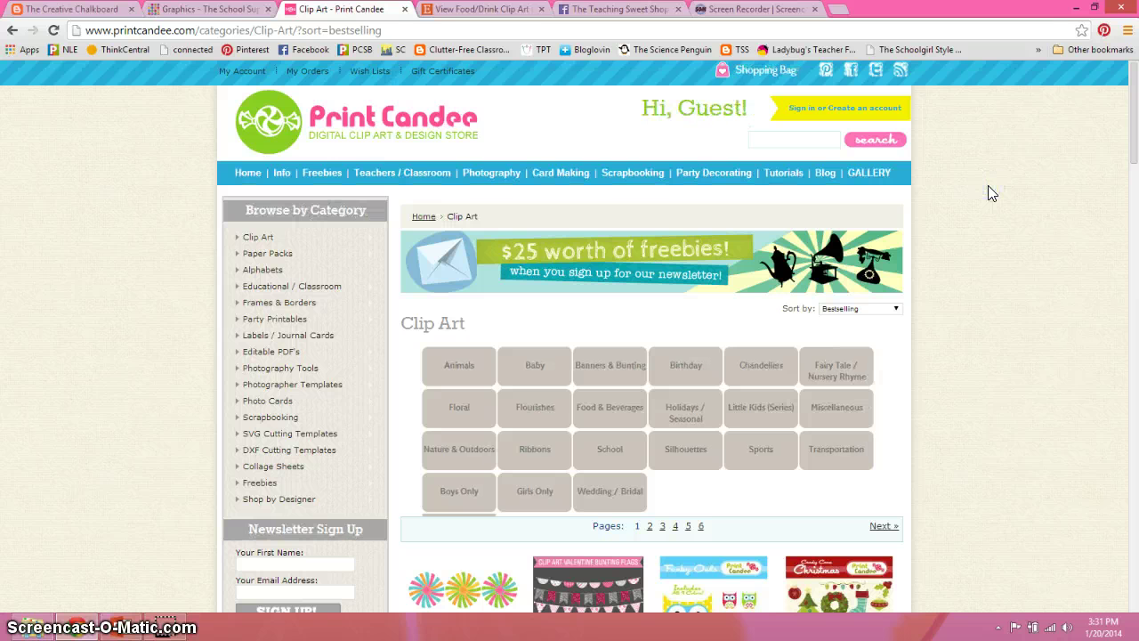
{"action": "scroll", "coordinate": [992, 193], "scroll_direction": "down", "scroll_amount": 3}
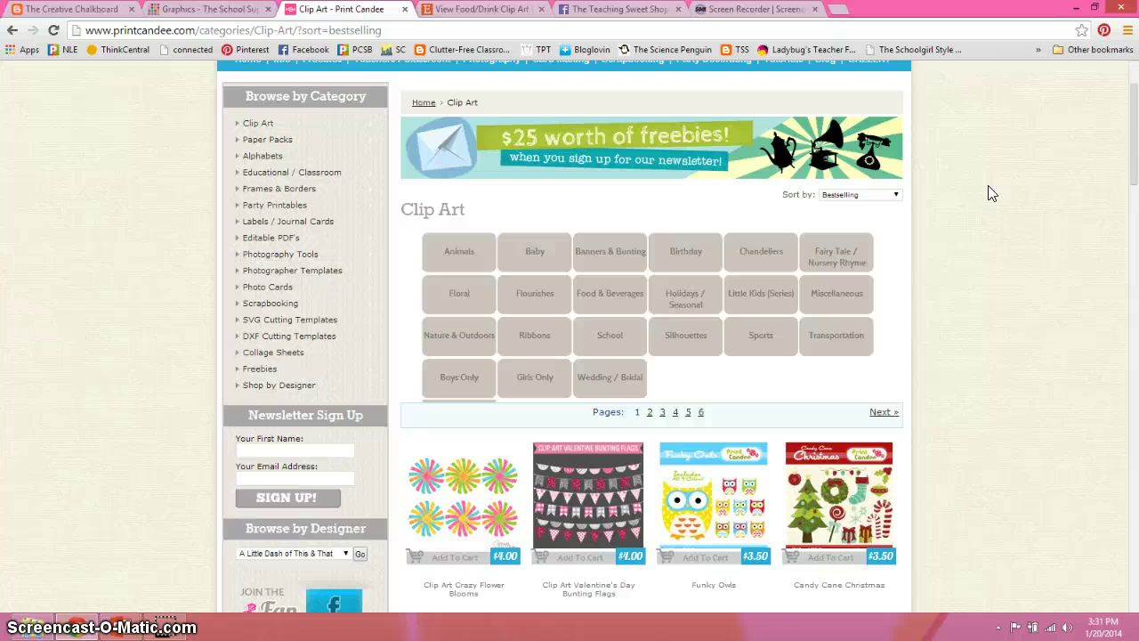
{"action": "scroll", "coordinate": [992, 193], "scroll_direction": "down", "scroll_amount": 3}
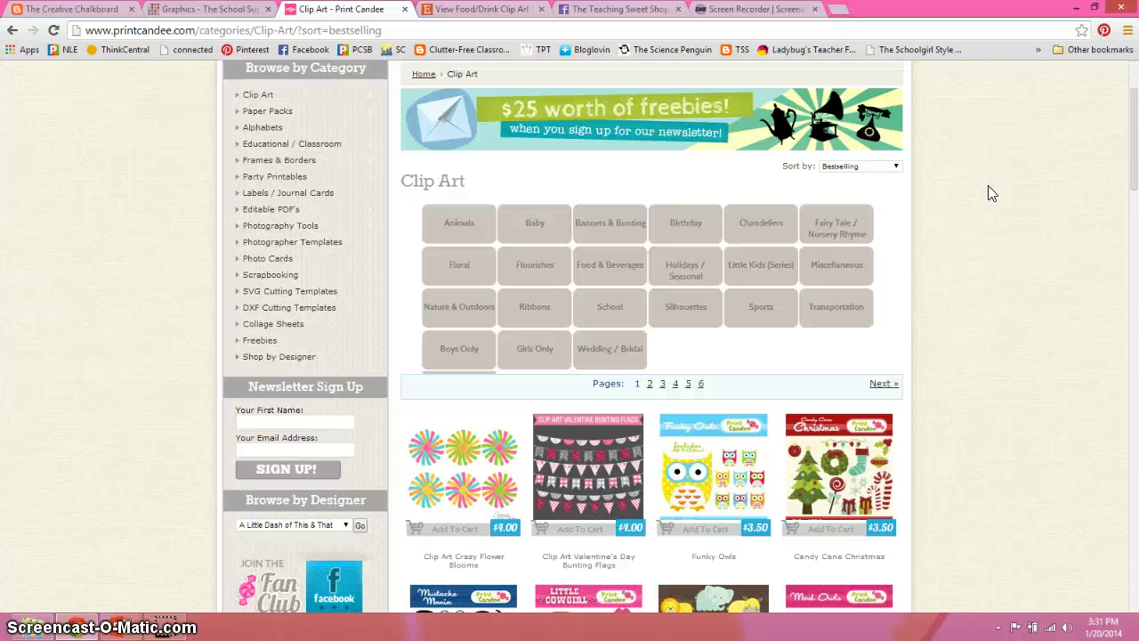
{"action": "mouse_move", "coordinate": [715, 300]}
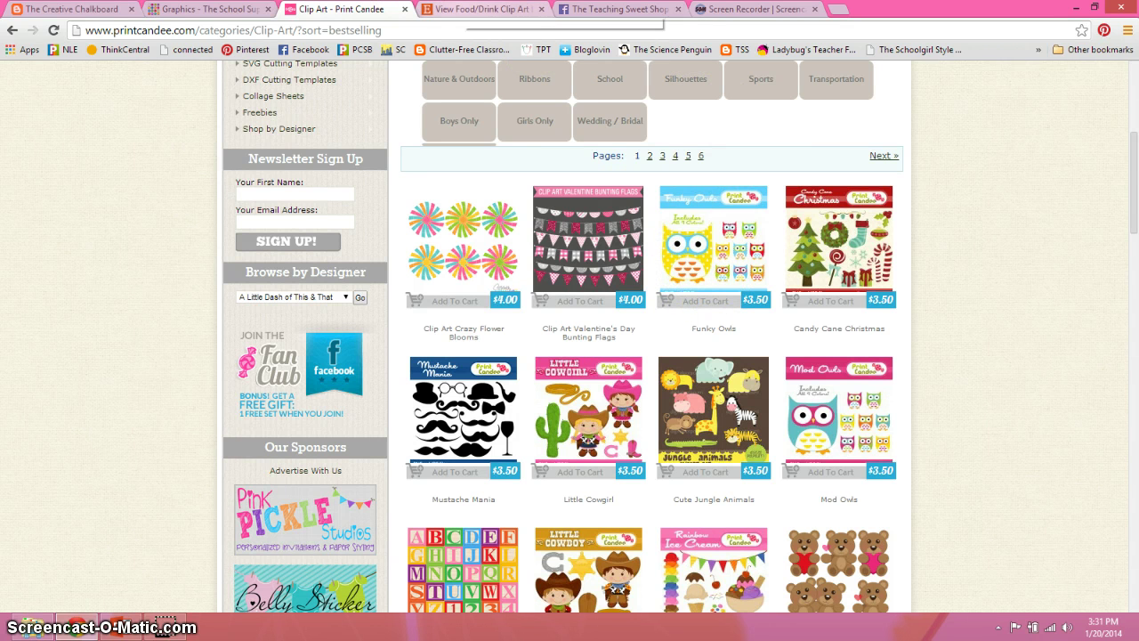
{"action": "left_click", "coordinate": [471, 9]}
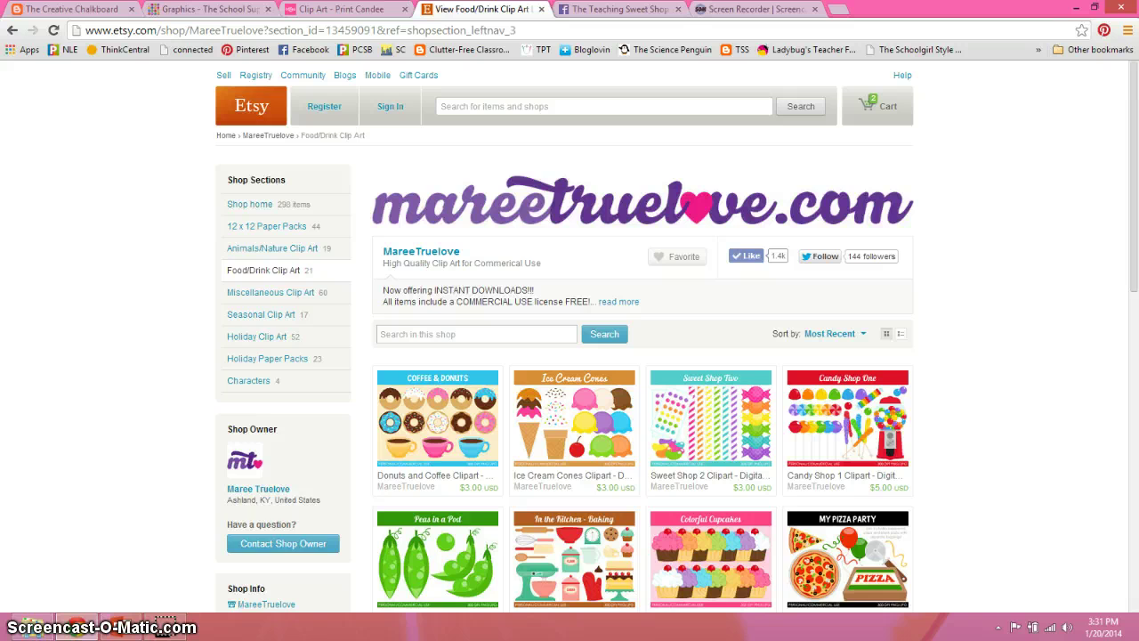
{"action": "scroll", "coordinate": [676, 334], "scroll_direction": "down", "scroll_amount": 2}
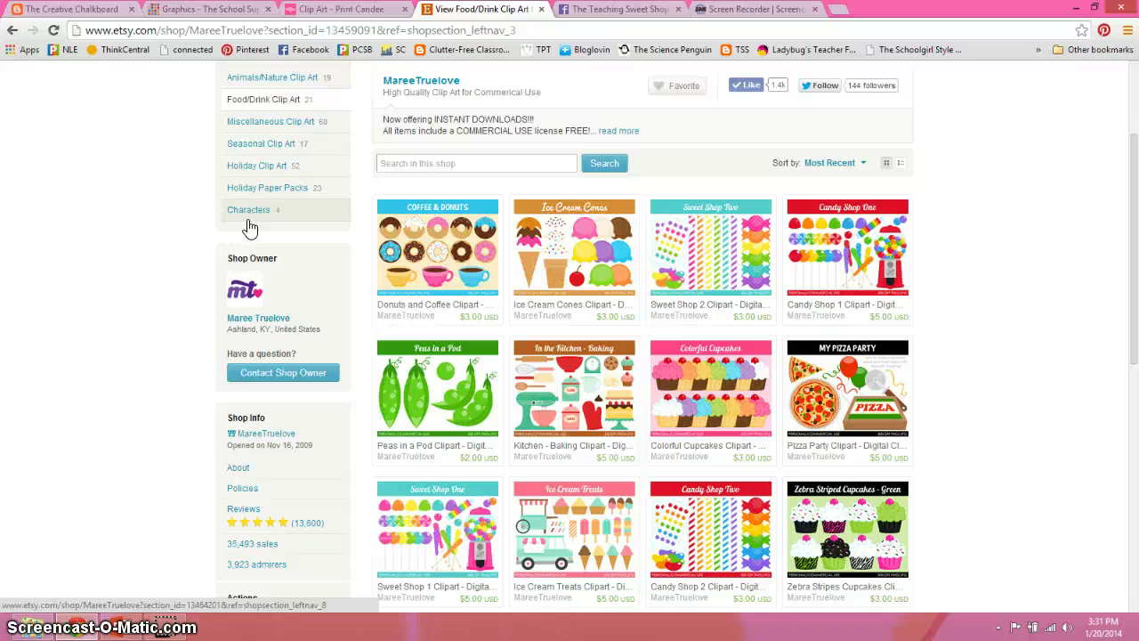
- Switch back to PowerPoint and draw a heart about 4.63" high and 5.22" wide in the middle of blank slide 2
{"action": "left_click", "coordinate": [115, 627]}
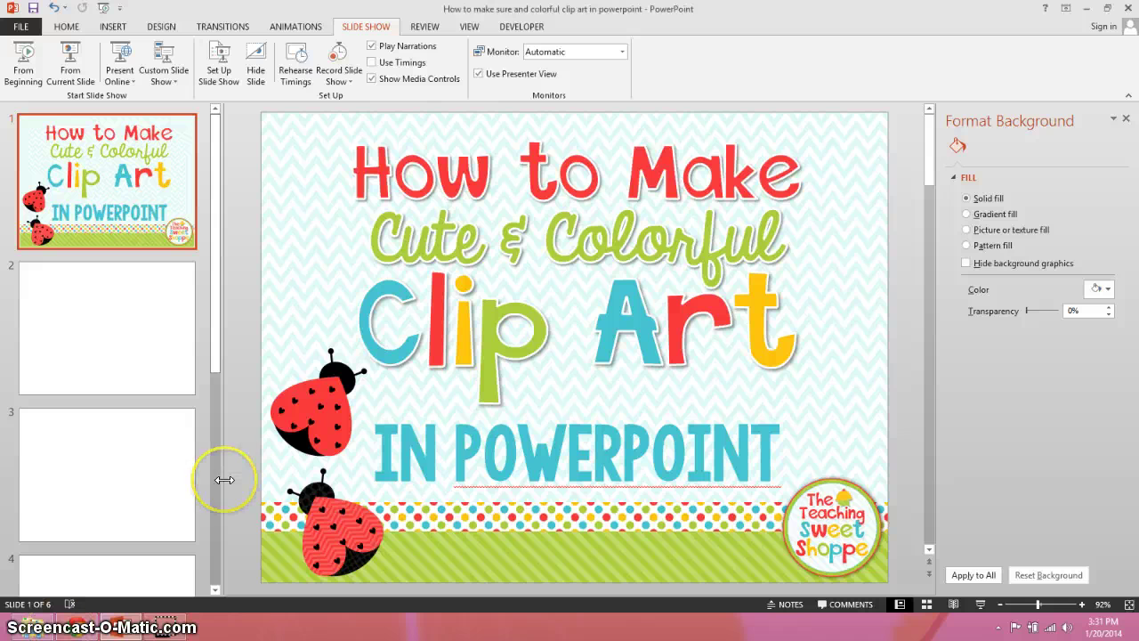
{"action": "left_click", "coordinate": [113, 291]}
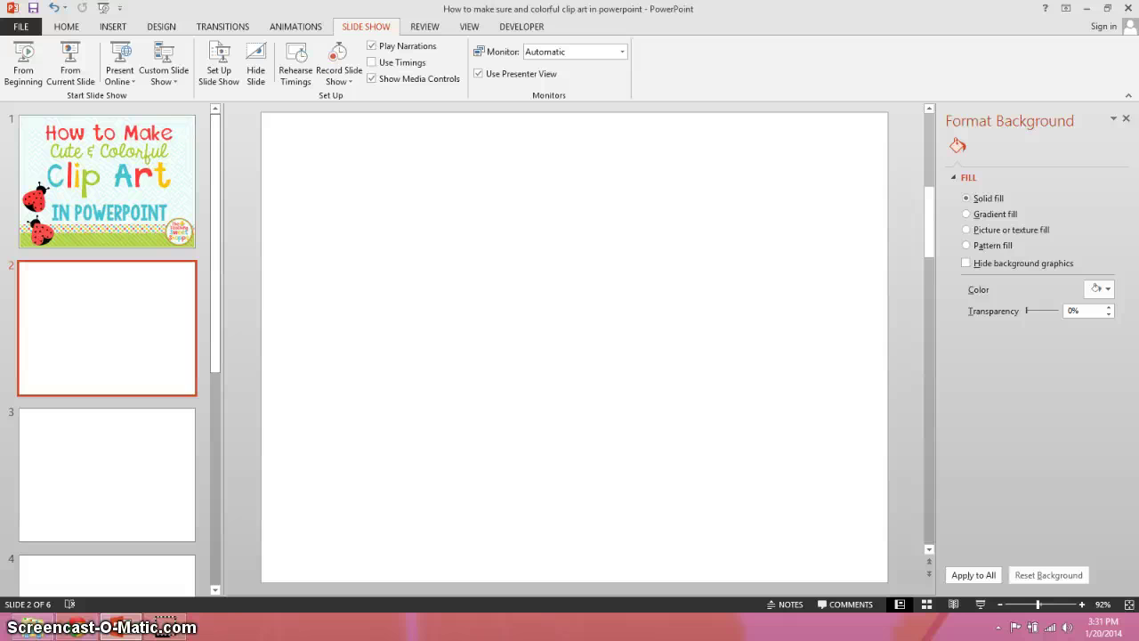
{"action": "left_click", "coordinate": [115, 29]}
{"action": "left_click", "coordinate": [246, 75]}
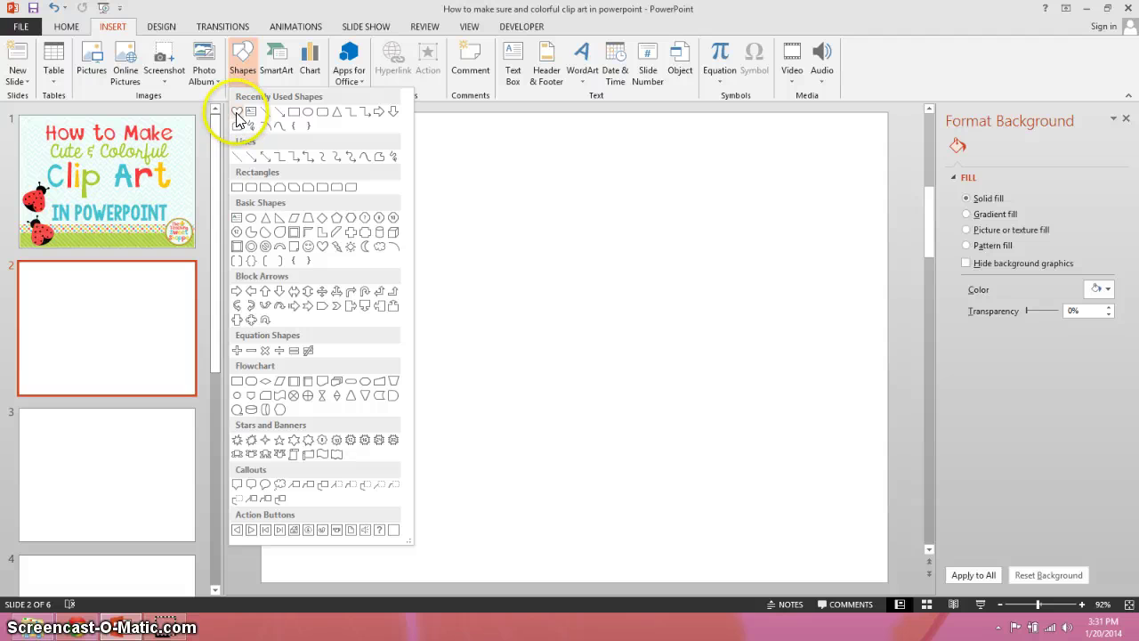
{"action": "left_click", "coordinate": [238, 113]}
{"action": "left_click_drag", "start_coordinate": [366, 202], "coordinate": [694, 490]}
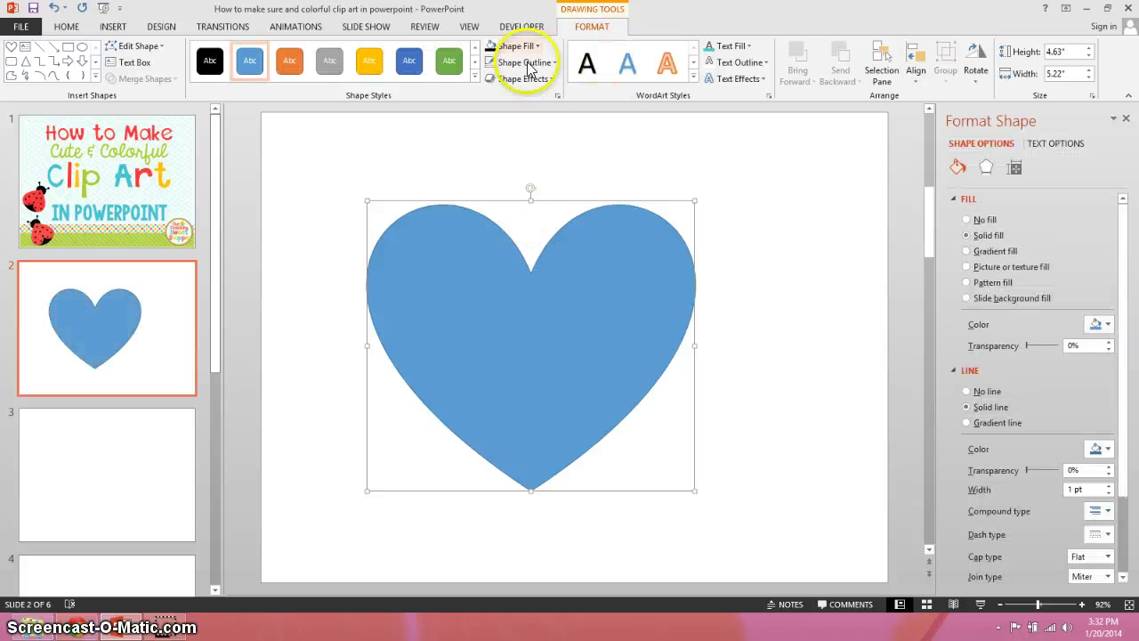
- Rotate the heart upside down and move it to the lower middle of the slide
{"action": "left_click_drag", "start_coordinate": [529, 185], "coordinate": [530, 509]}
{"action": "left_click_drag", "start_coordinate": [483, 291], "coordinate": [538, 381]}
{"action": "left_click", "coordinate": [284, 155]}
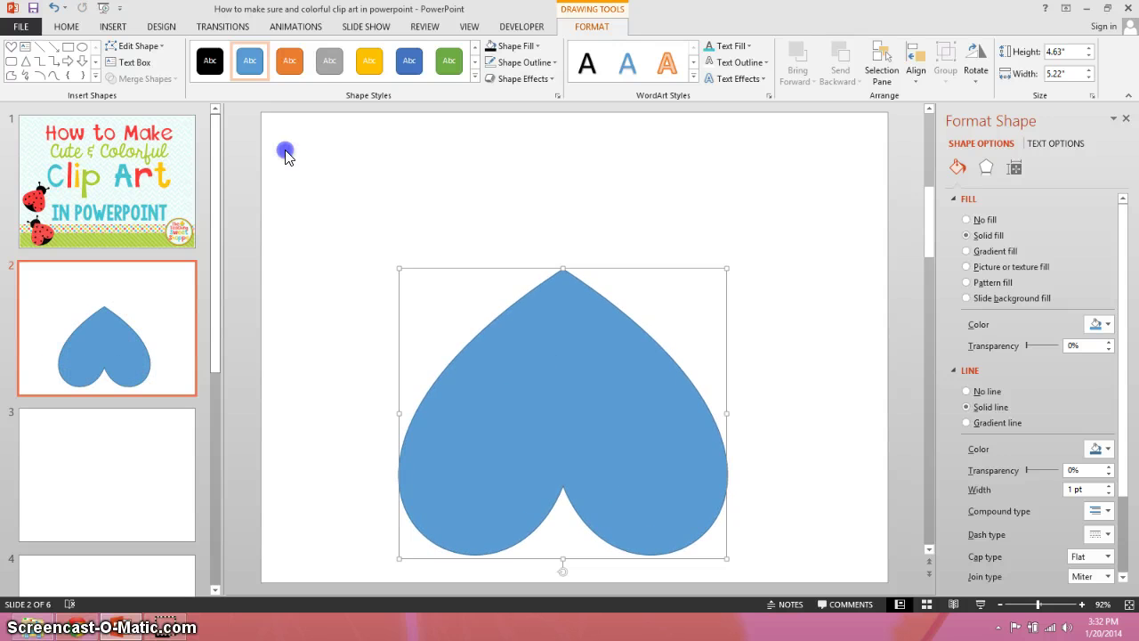
{"action": "left_click", "coordinate": [113, 27]}
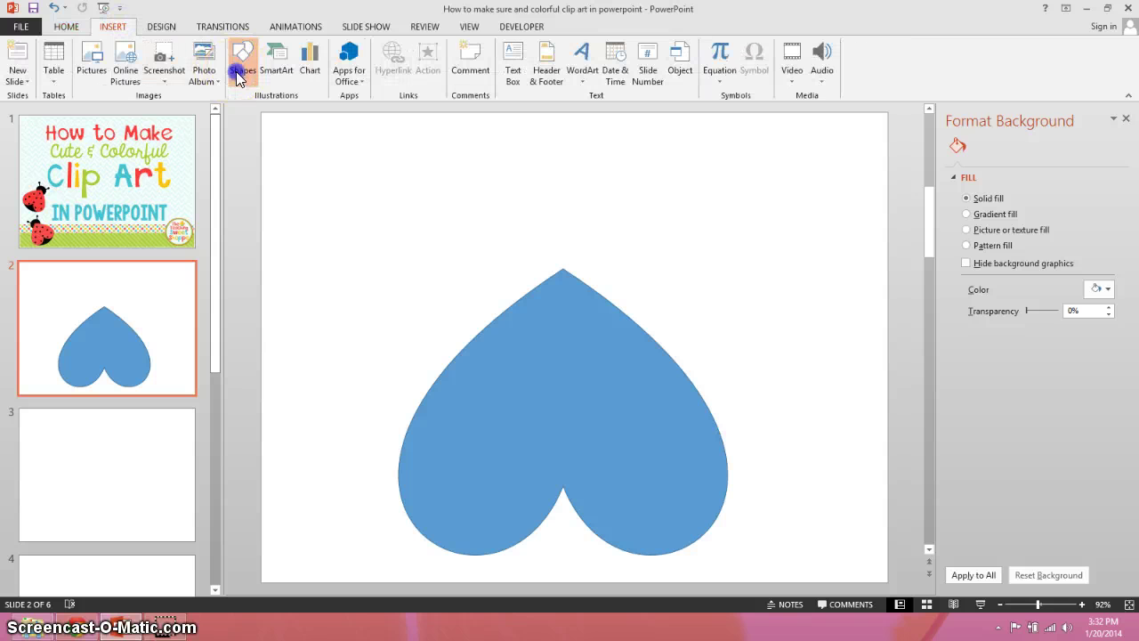
{"action": "left_click", "coordinate": [242, 63]}
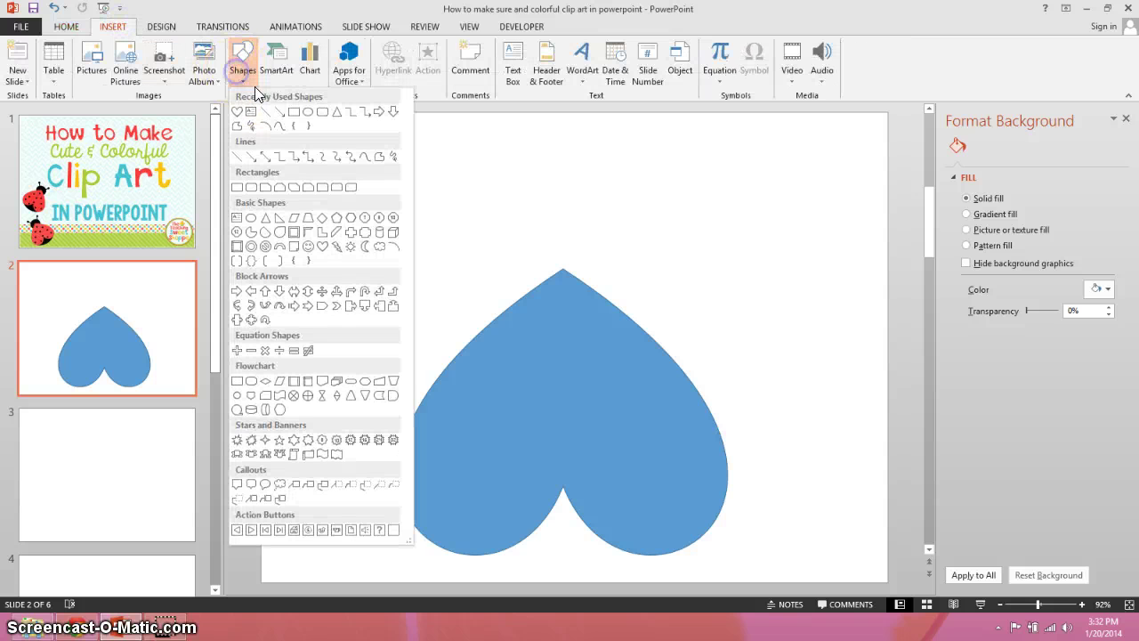
{"action": "left_click", "coordinate": [309, 118]}
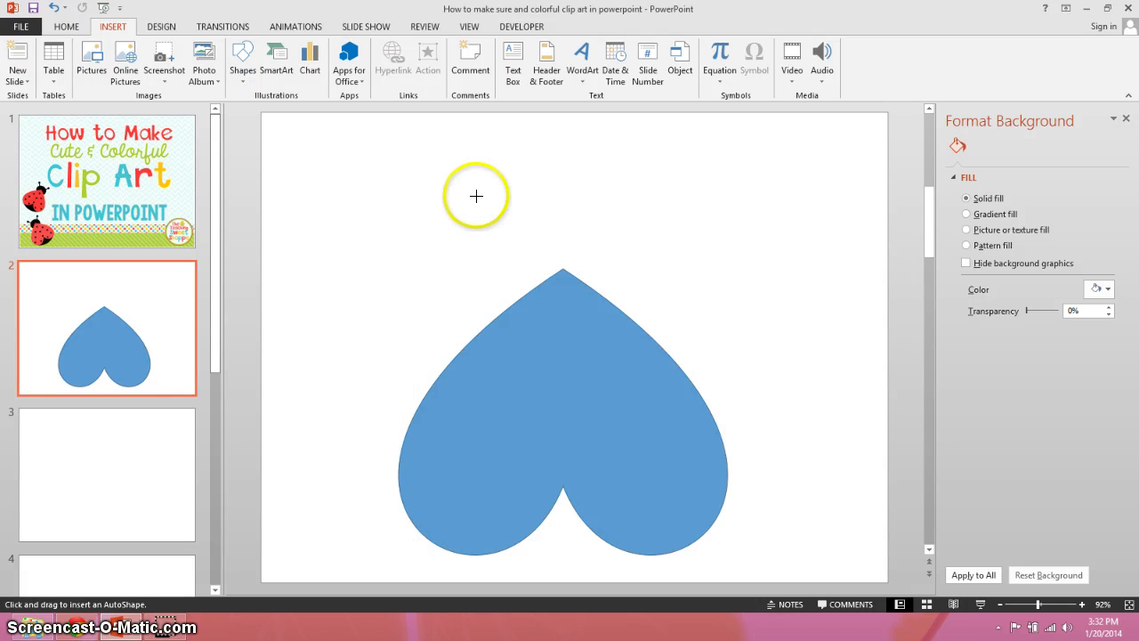
{"action": "left_click_drag", "start_coordinate": [470, 197], "coordinate": [641, 358]}
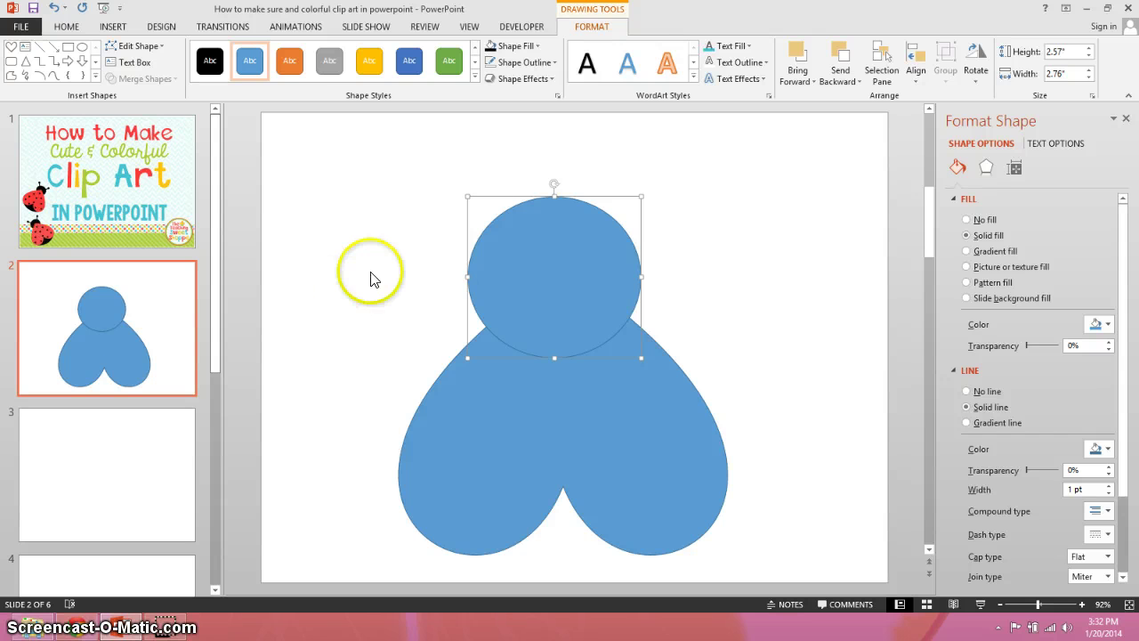
{"action": "key", "text": "Delete"}
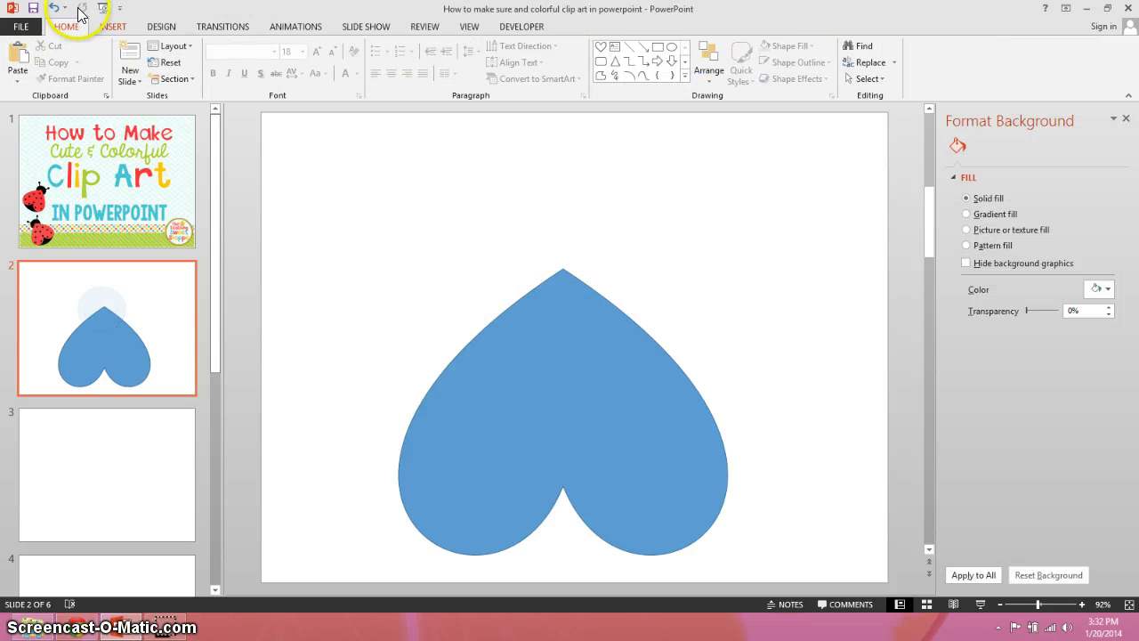
- Draw a perfect circle about 2.48" across as the head and center it over the heart's upper tip
{"action": "left_click", "coordinate": [113, 27]}
{"action": "left_click", "coordinate": [247, 74]}
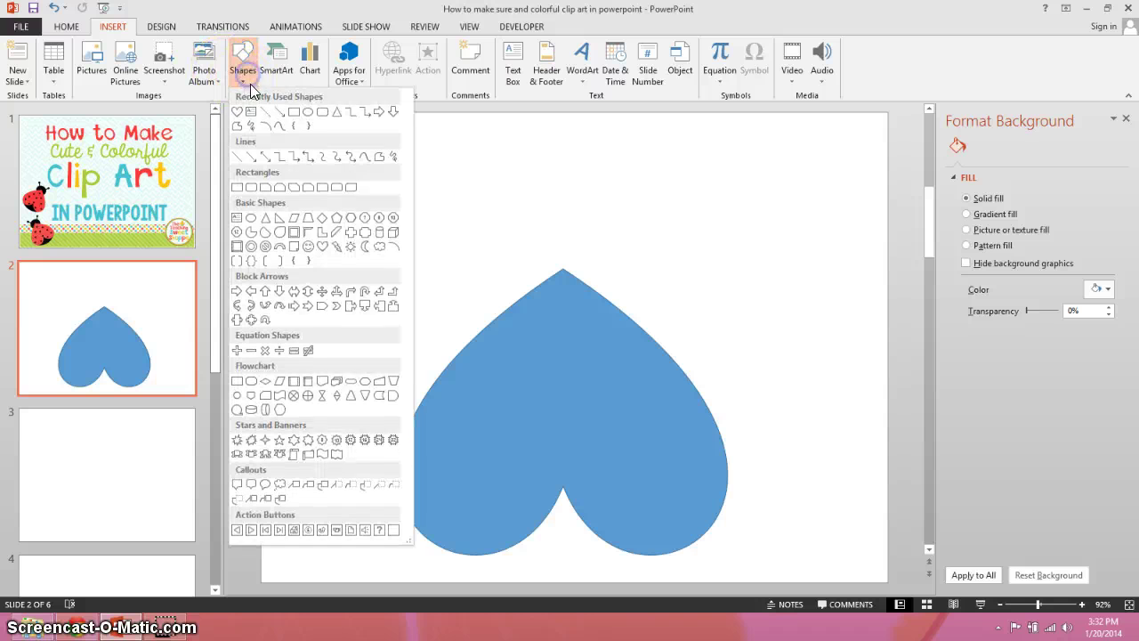
{"action": "left_click", "coordinate": [300, 115]}
{"action": "left_click_drag", "start_coordinate": [462, 188], "coordinate": [616, 241]}
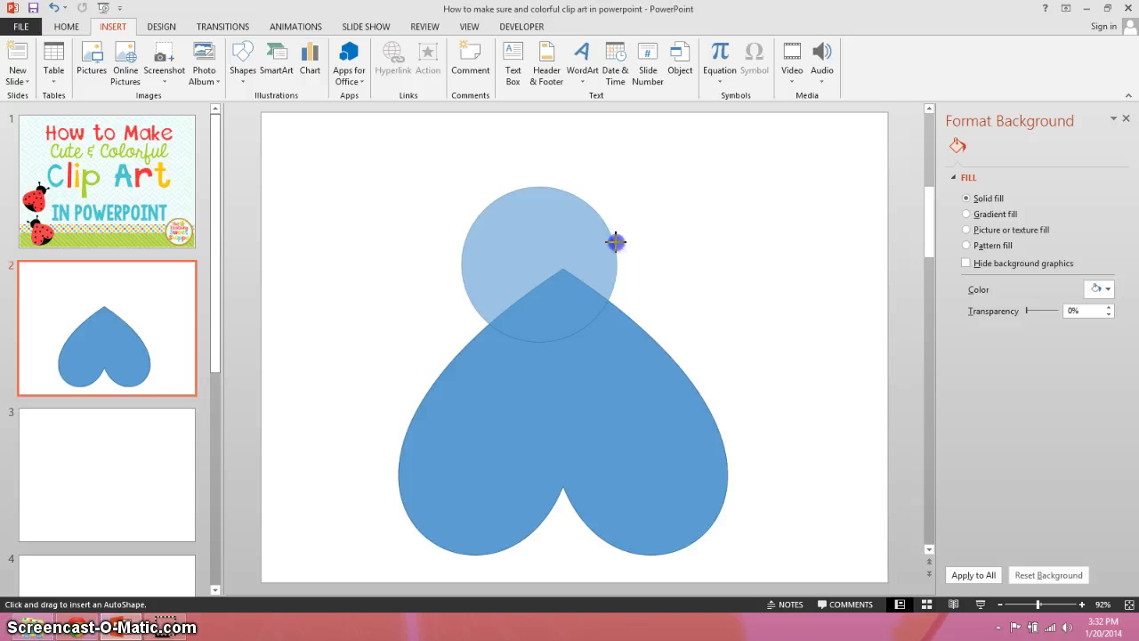
{"action": "left_click", "coordinate": [557, 251]}
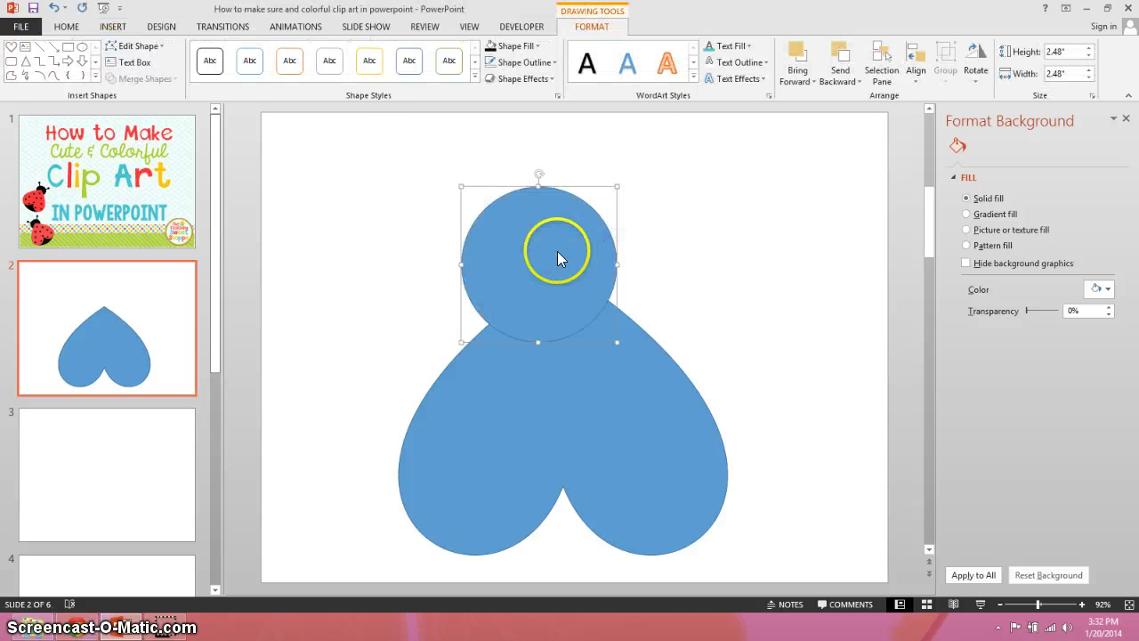
{"action": "left_click_drag", "start_coordinate": [557, 252], "coordinate": [584, 255]}
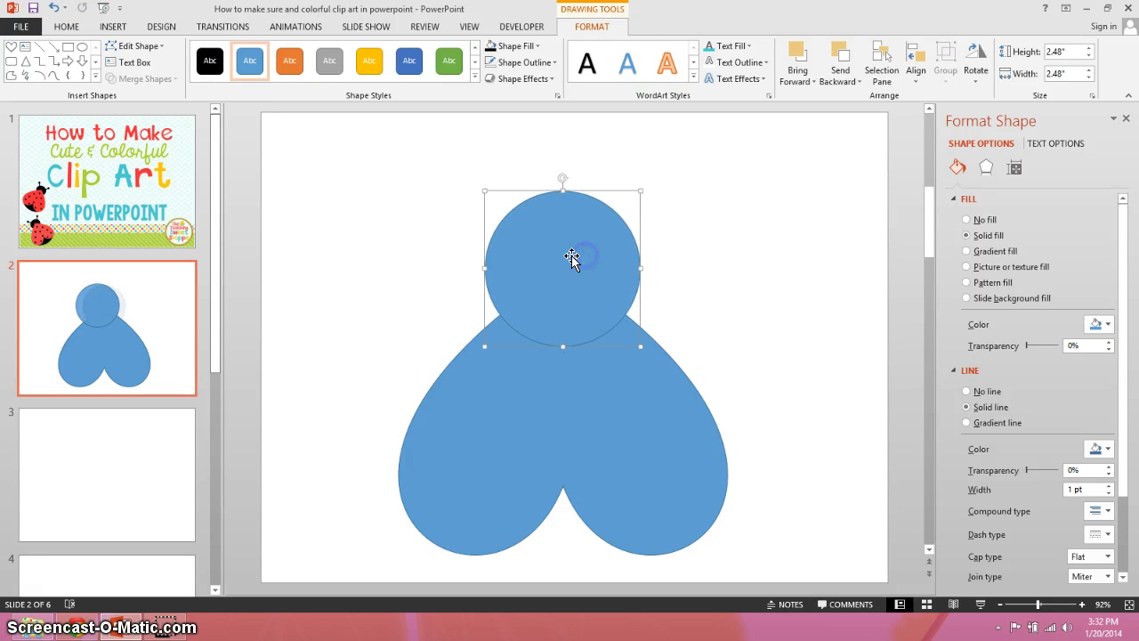
- Draw an oval about 5.22" wide across the heart's lower part and stretch it upward to about 2.9" high
{"action": "left_click", "coordinate": [122, 28]}
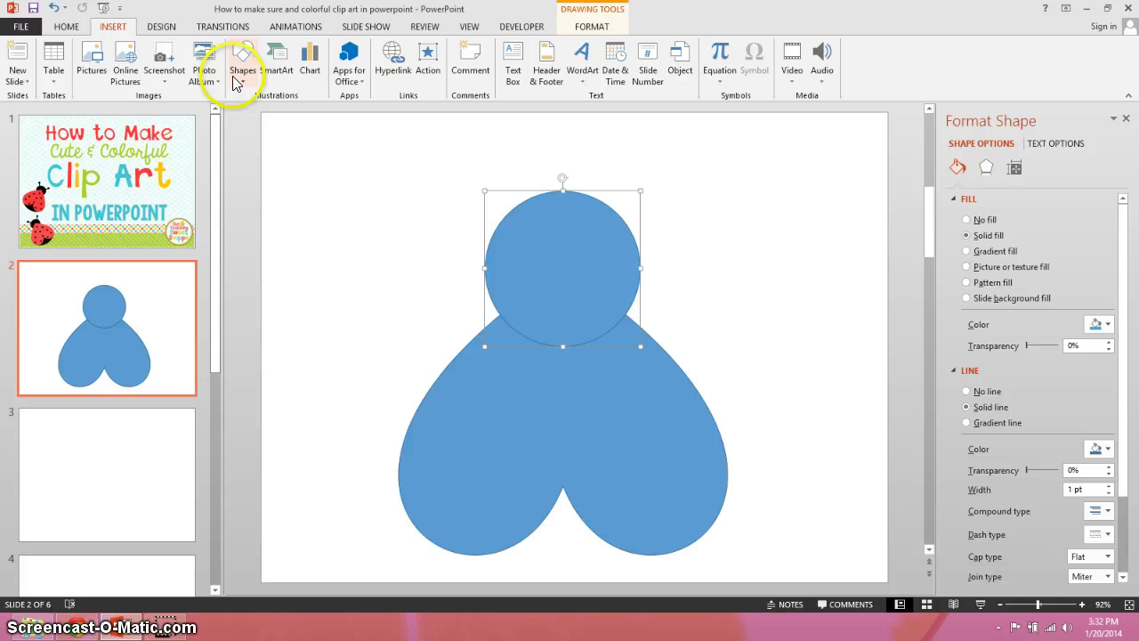
{"action": "left_click", "coordinate": [242, 61]}
{"action": "left_click", "coordinate": [308, 110]}
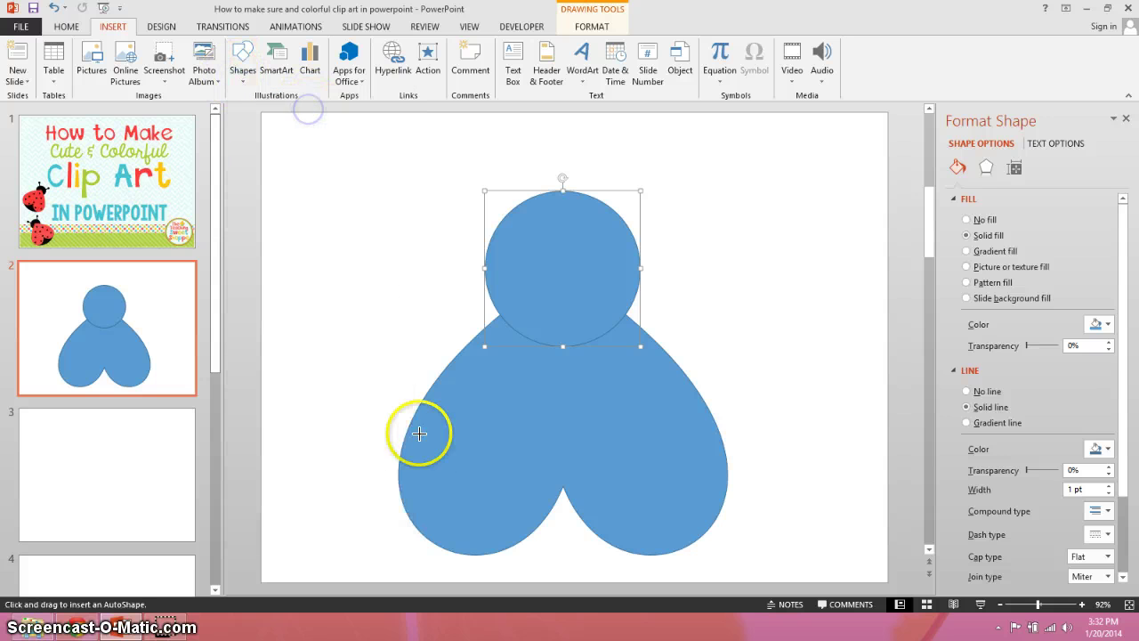
{"action": "mouse_move", "coordinate": [399, 452]}
{"action": "left_mouse_down"}
{"action": "mouse_move", "coordinate": [570, 490]}
{"action": "mouse_move", "coordinate": [709, 544]}
{"action": "mouse_move", "coordinate": [723, 588]}
{"action": "left_mouse_up"}
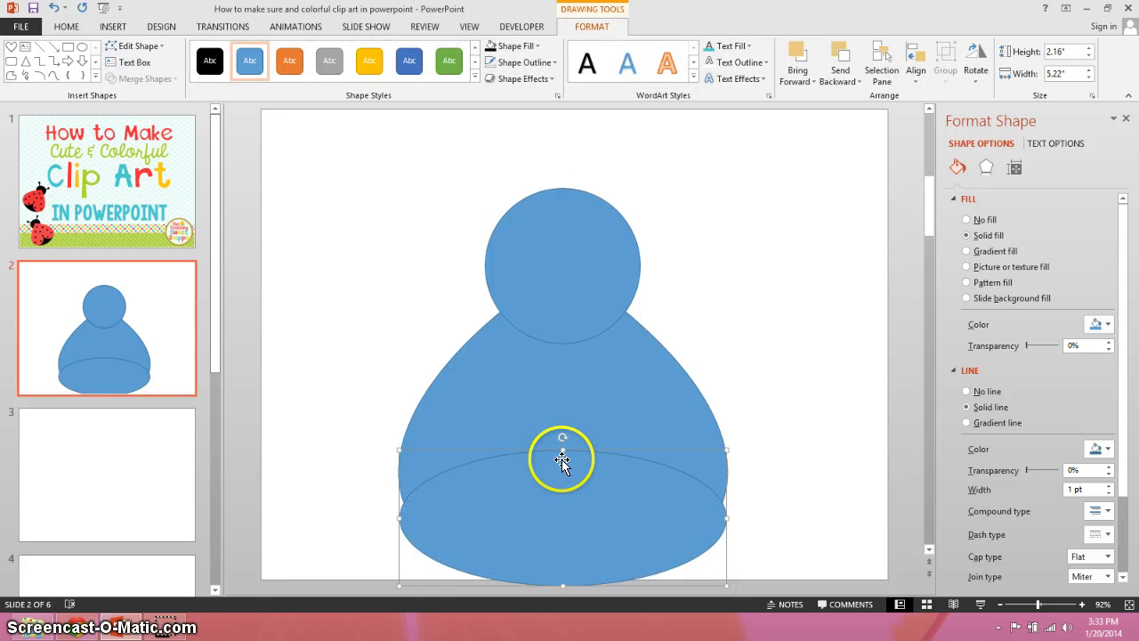
{"action": "left_click_drag", "start_coordinate": [562, 447], "coordinate": [563, 403]}
{"action": "key", "text": "Up"}
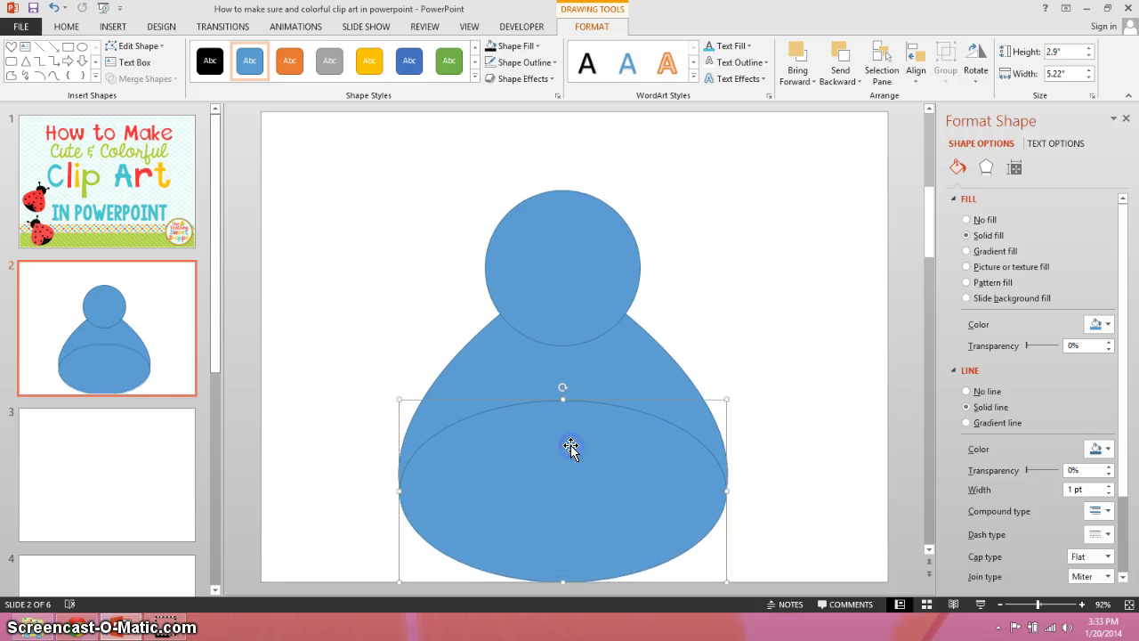
- Bring the upside-down heart to the front of the circle and the oval
{"action": "left_click", "coordinate": [471, 375]}
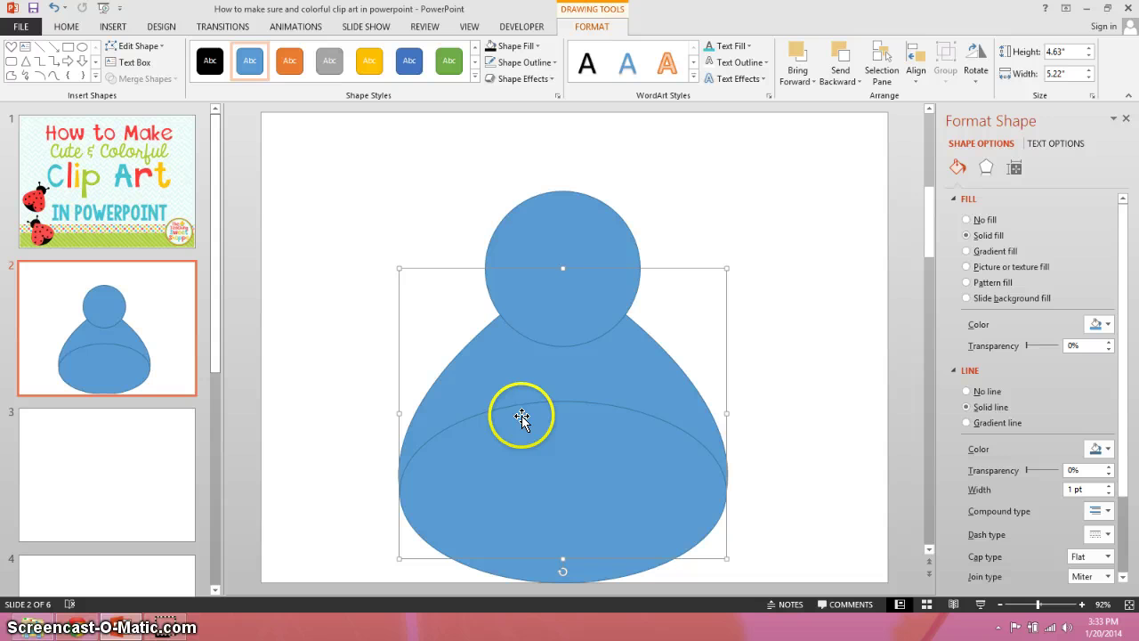
{"action": "left_click", "coordinate": [797, 80]}
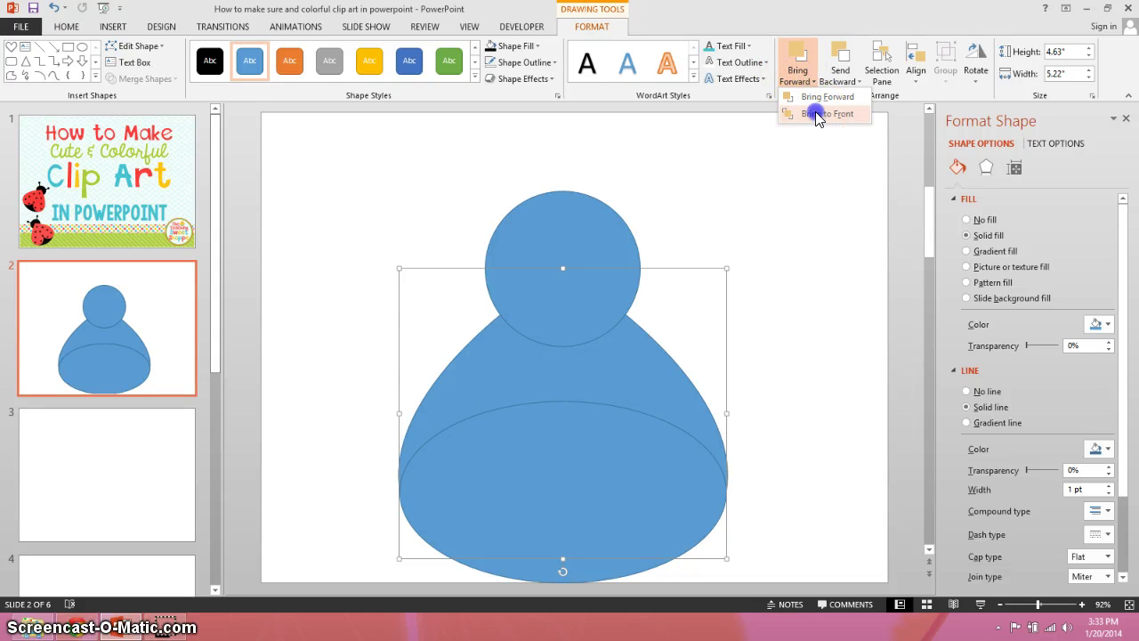
{"action": "left_click", "coordinate": [816, 115]}
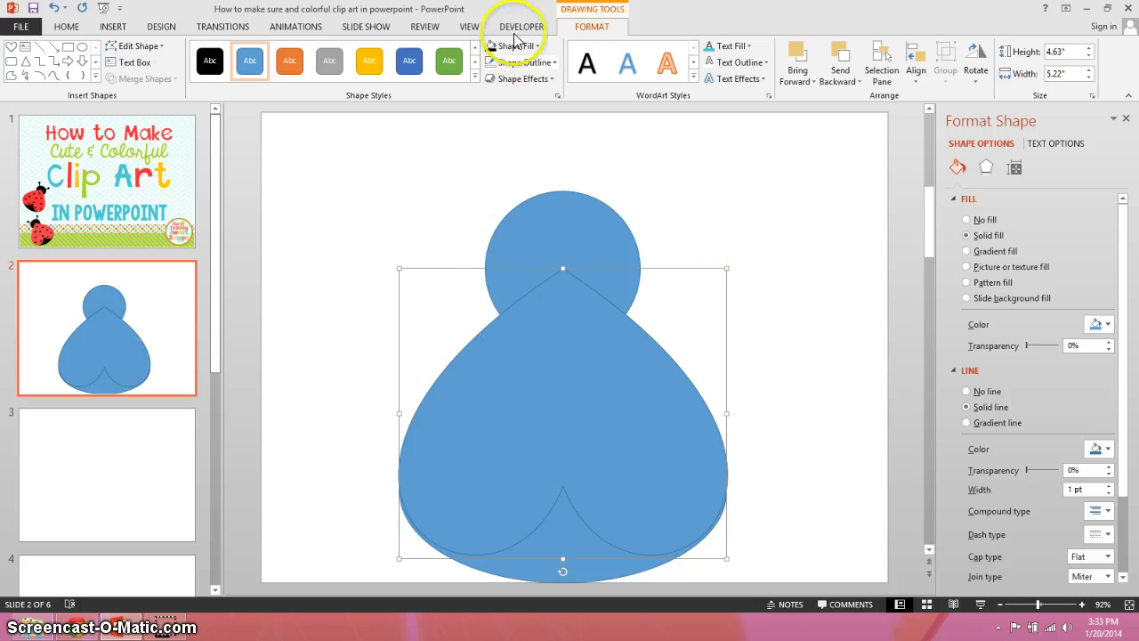
{"action": "left_click", "coordinate": [438, 229]}
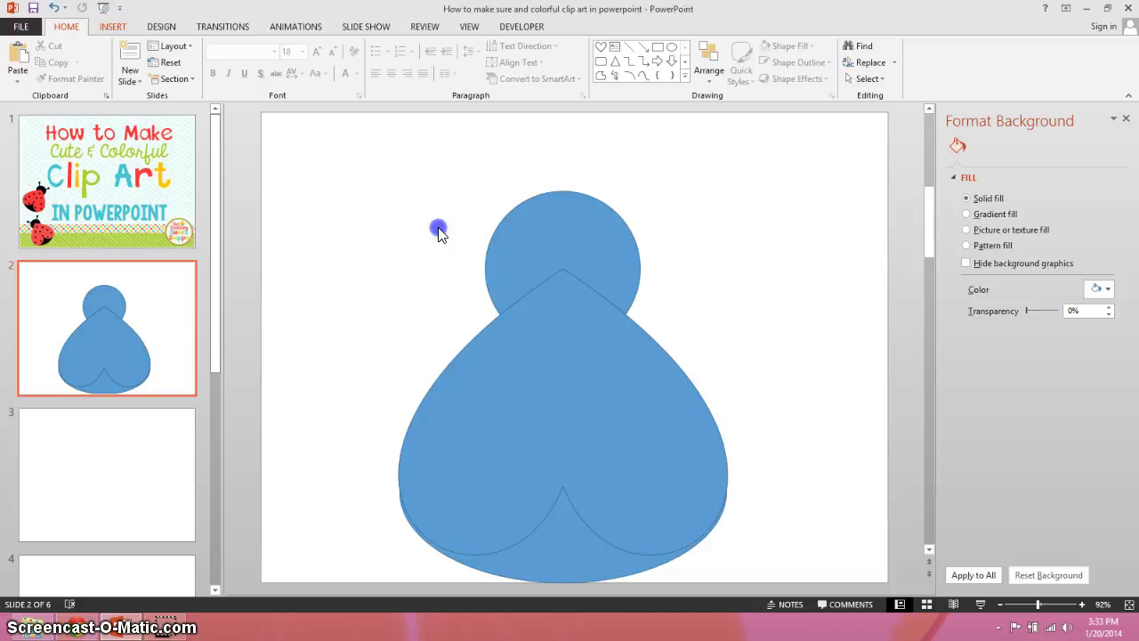
- Draw a diagonal line about 1.03" high and 1.09" wide from the head's upper left edge outward as an antenna
{"action": "left_click", "coordinate": [113, 26]}
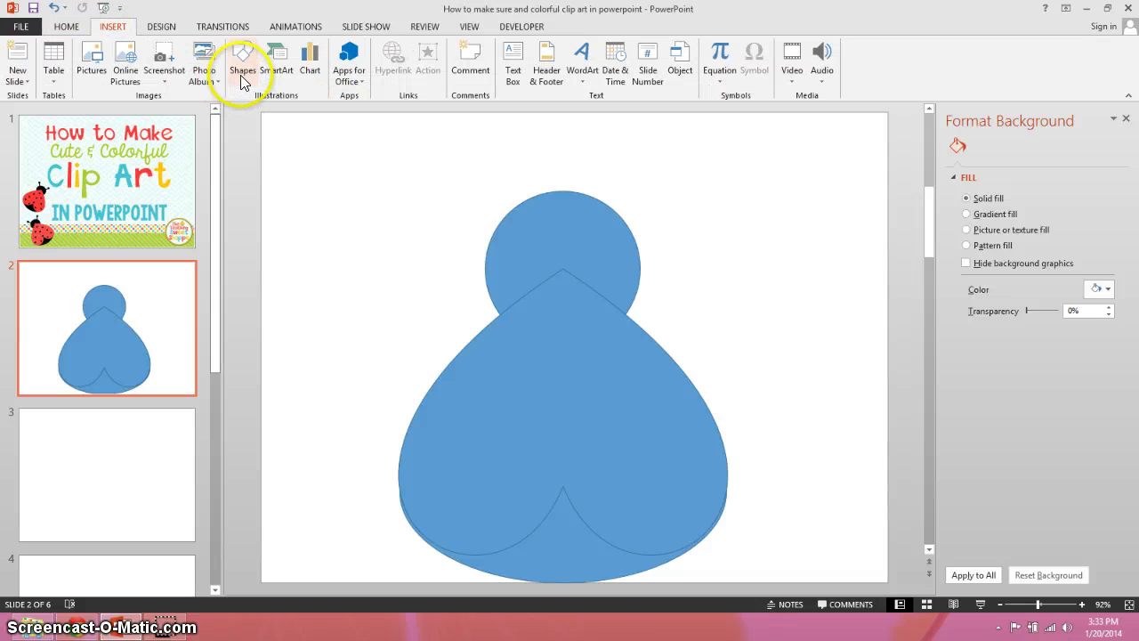
{"action": "left_click", "coordinate": [241, 71]}
{"action": "left_click", "coordinate": [270, 124]}
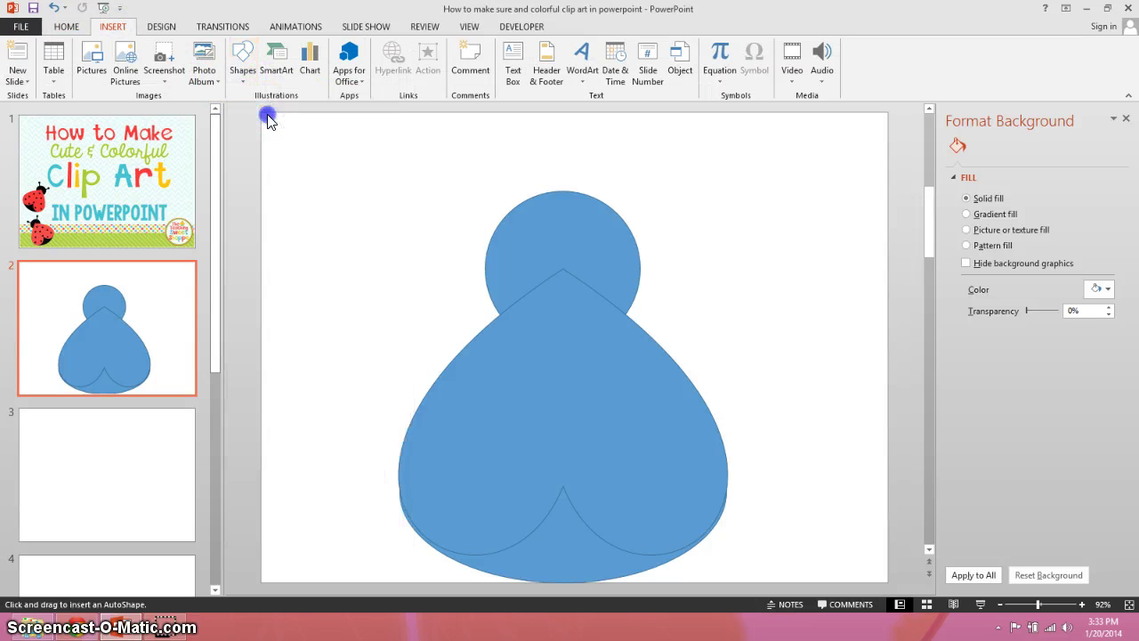
{"action": "left_click_drag", "start_coordinate": [506, 212], "coordinate": [463, 170]}
{"action": "left_click", "coordinate": [494, 196]}
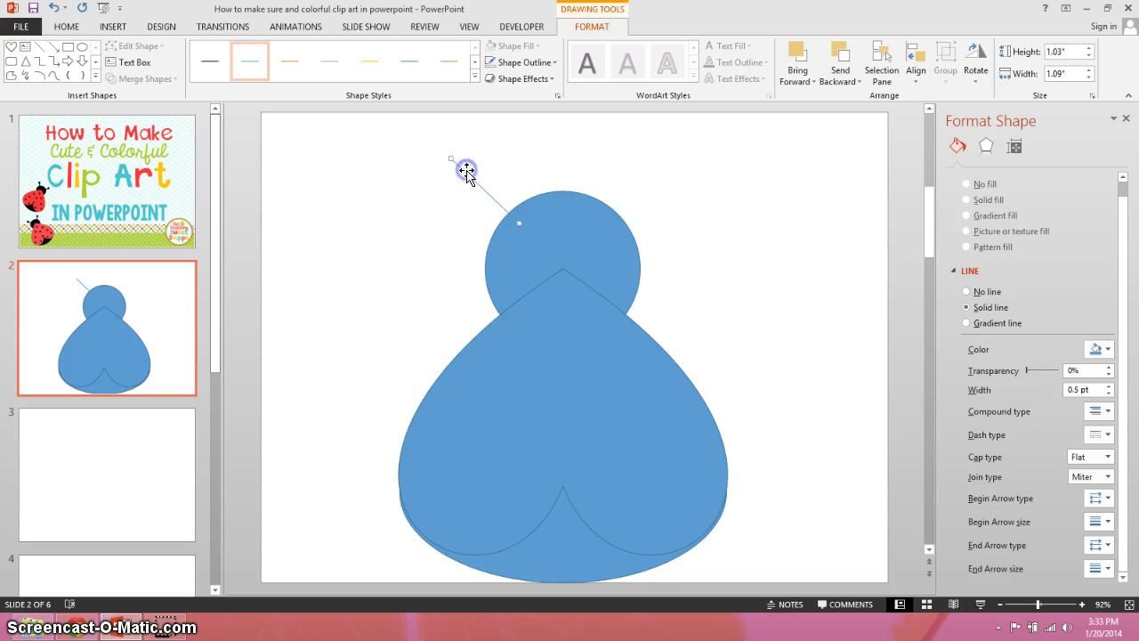
- Give the antenna line a round dot as its end arrow type at the outer tip
{"action": "left_click", "coordinate": [1107, 545]}
{"action": "left_click", "coordinate": [873, 416]}
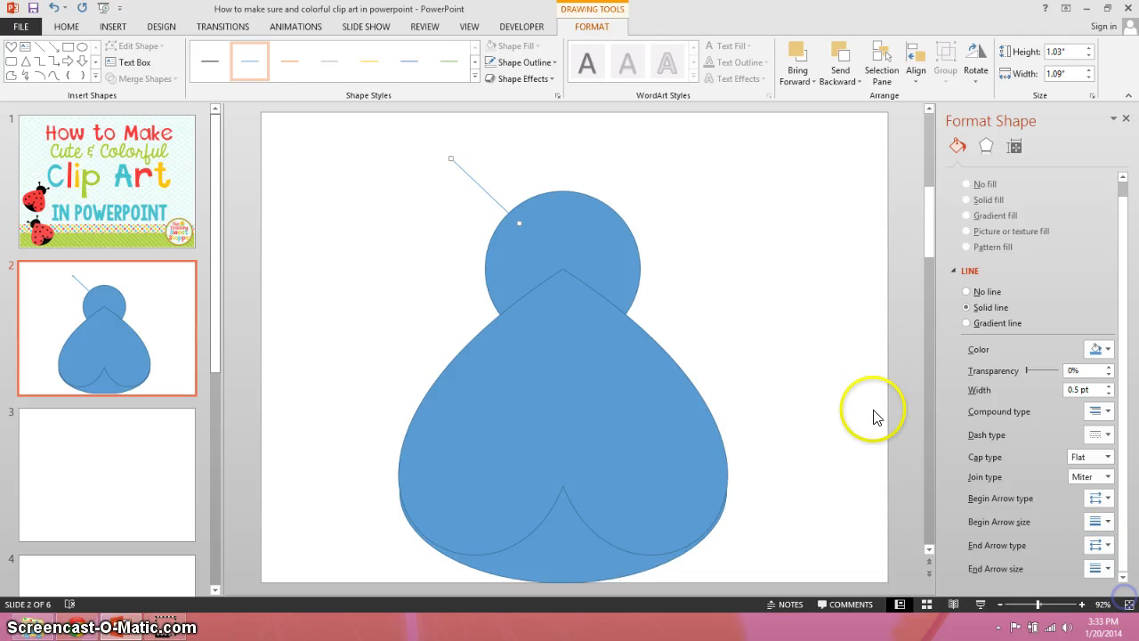
{"action": "left_click", "coordinate": [777, 315]}
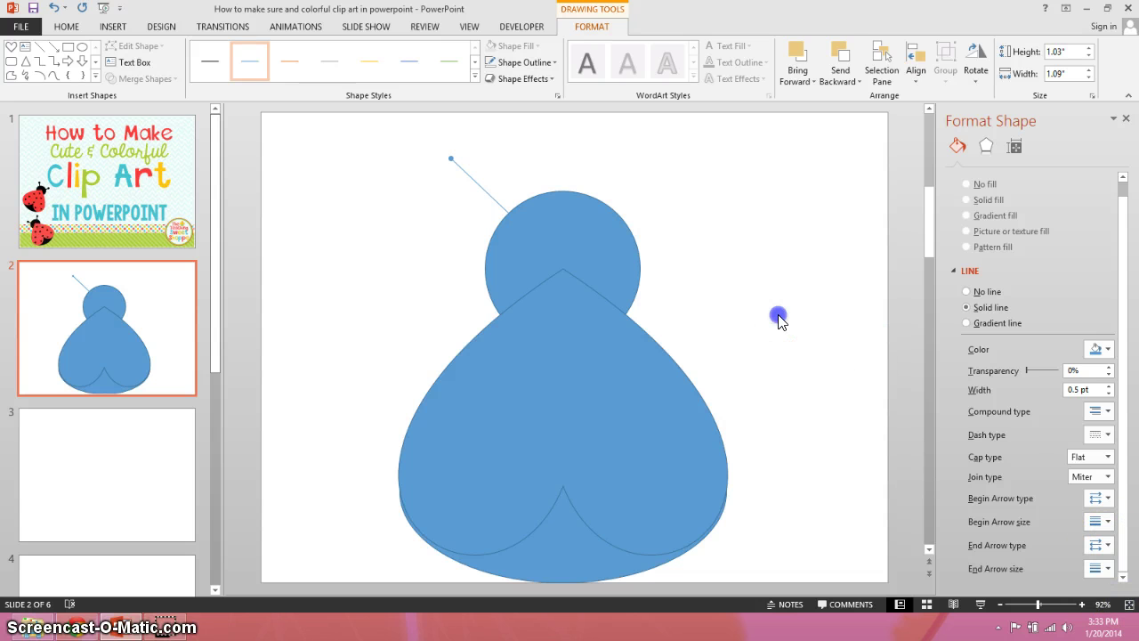
- Set the antenna line's width to 6 pt
{"action": "left_click", "coordinate": [450, 160]}
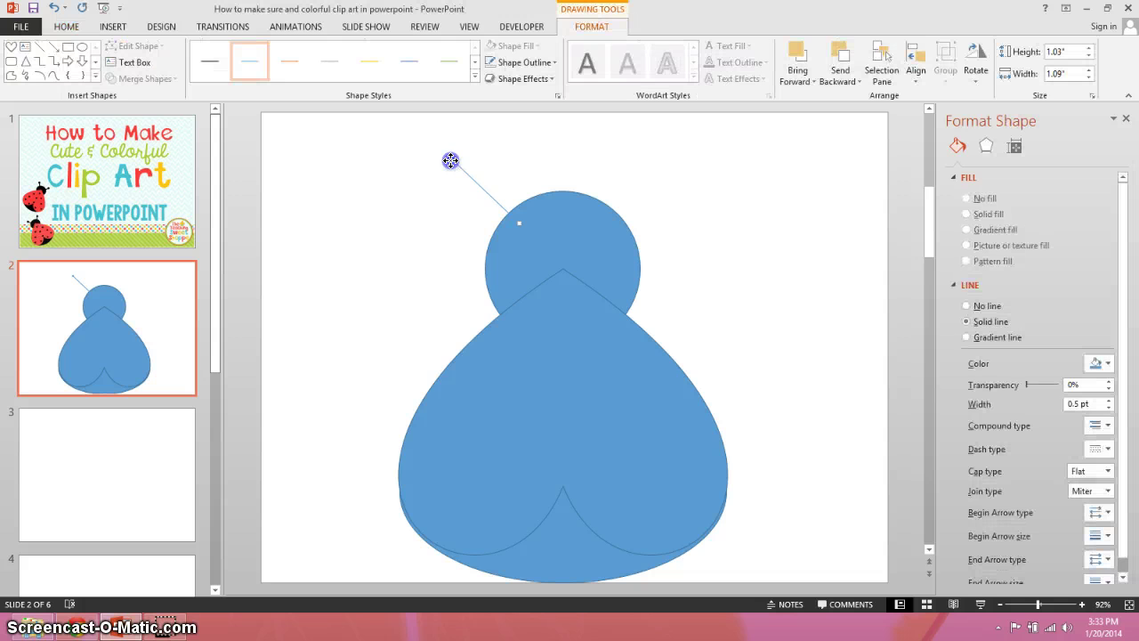
{"action": "scroll", "coordinate": [1098, 508], "scroll_direction": "down", "scroll_amount": 2}
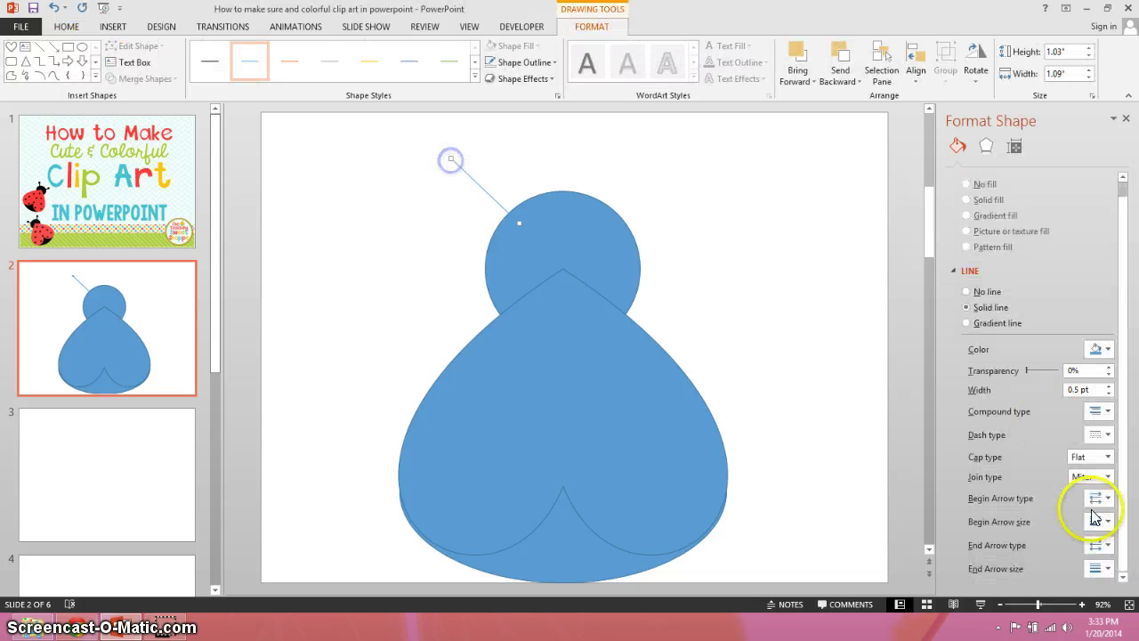
{"action": "double_click", "coordinate": [1093, 389]}
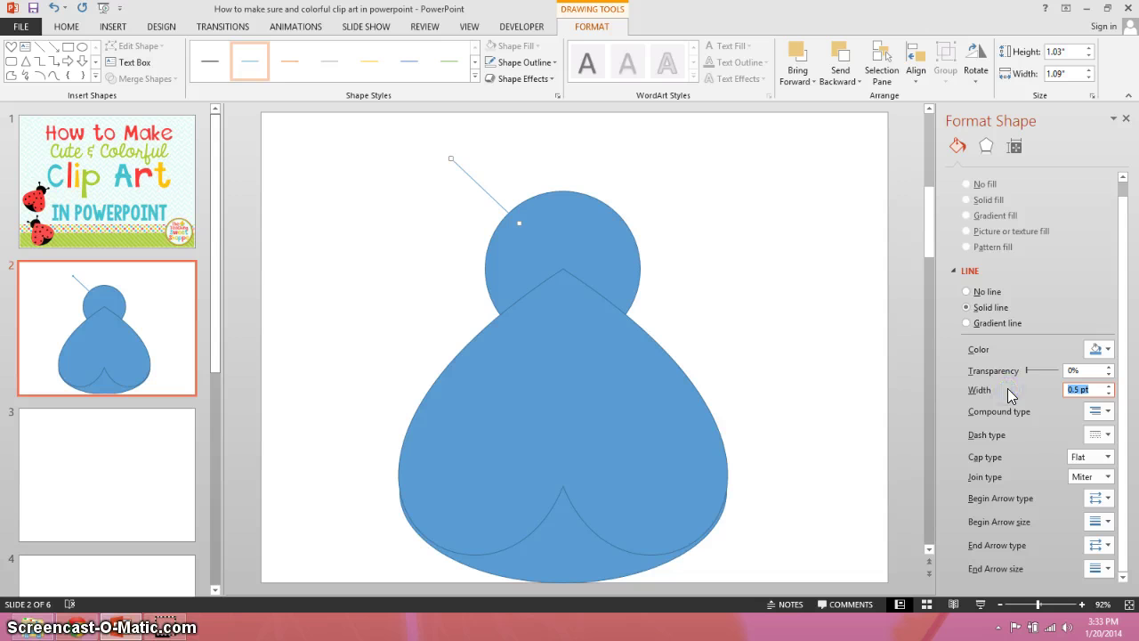
{"action": "type", "text": "6"}
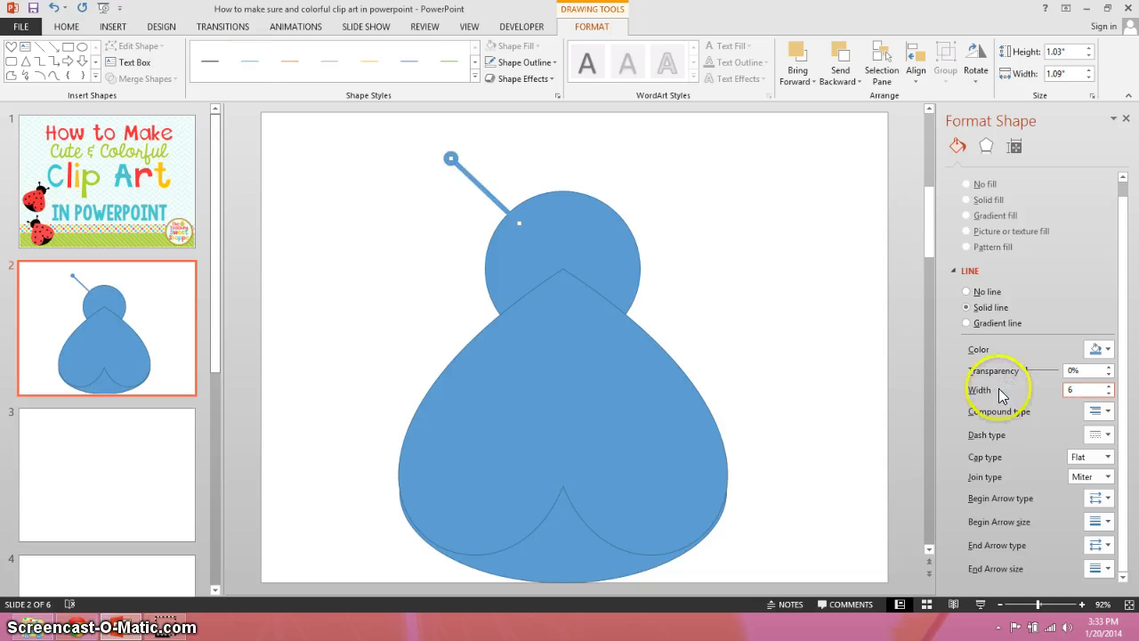
{"action": "left_click", "coordinate": [482, 188]}
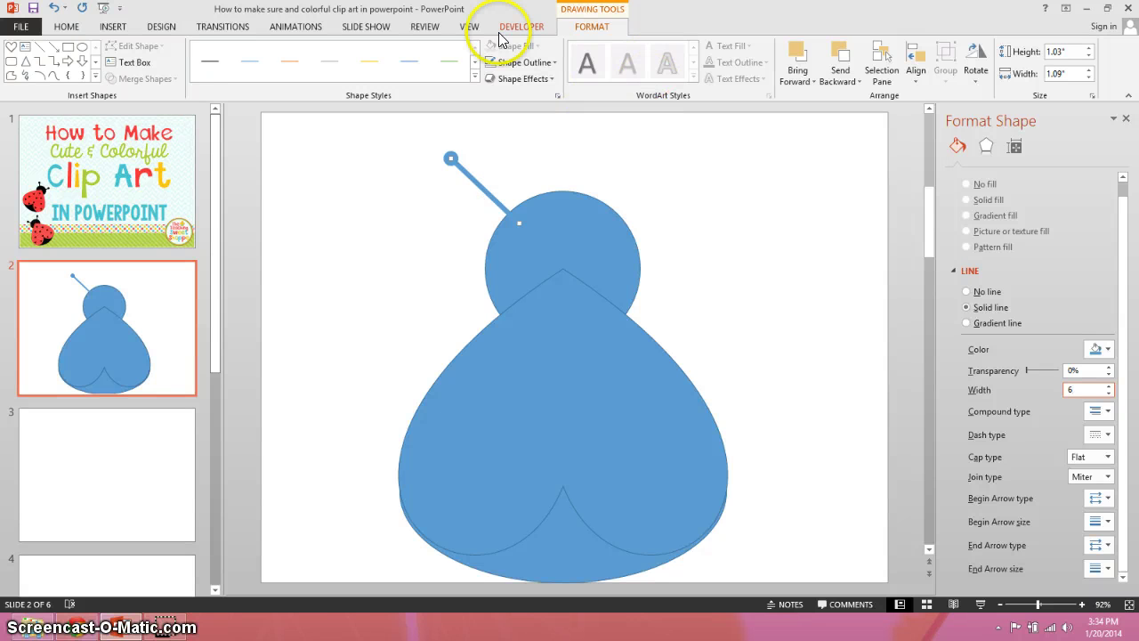
{"action": "left_click", "coordinate": [457, 212]}
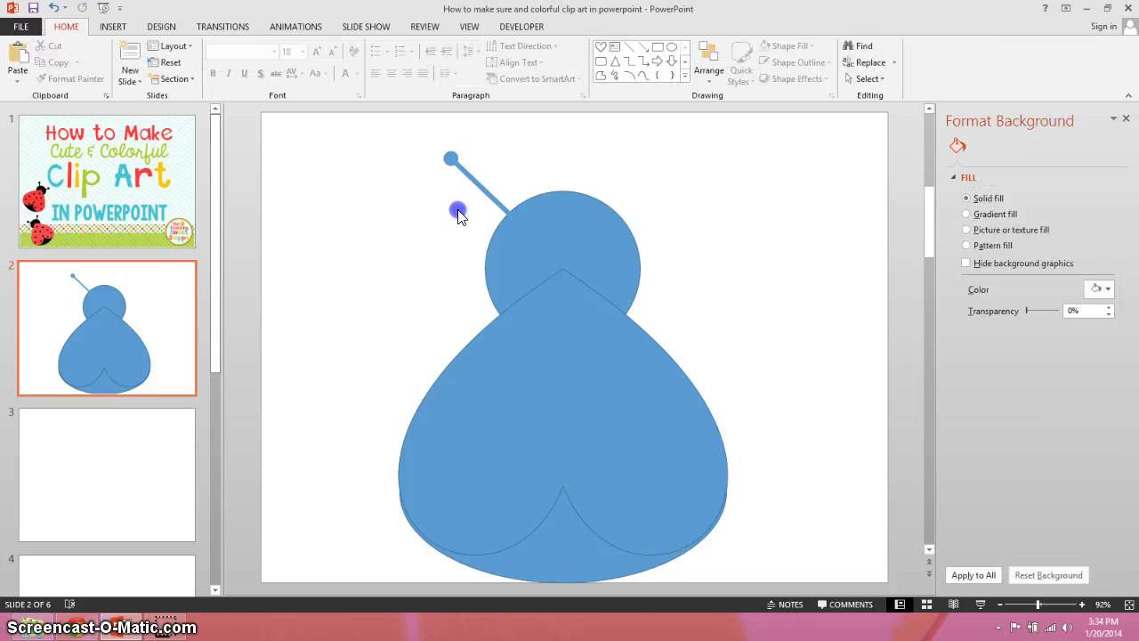
- Duplicate the antenna and place the copy above the right side of the head
{"action": "left_click", "coordinate": [450, 160]}
{"action": "key", "text": "ctrl+c"}
{"action": "key", "text": "ctrl+v"}
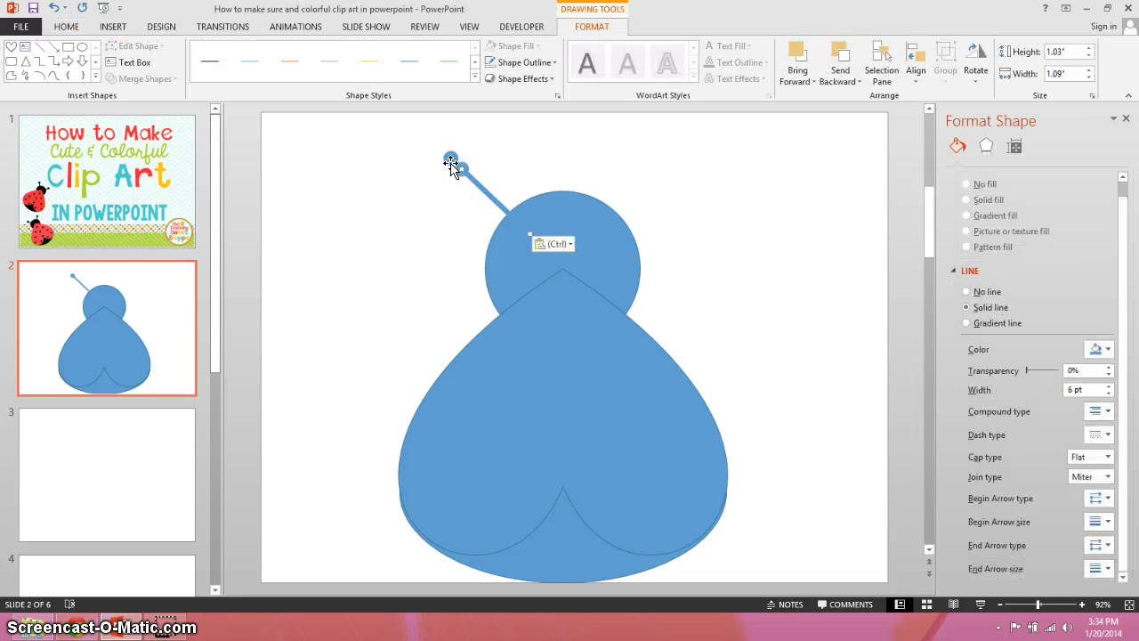
{"action": "left_click", "coordinate": [488, 184]}
{"action": "left_click_drag", "start_coordinate": [487, 185], "coordinate": [590, 142]}
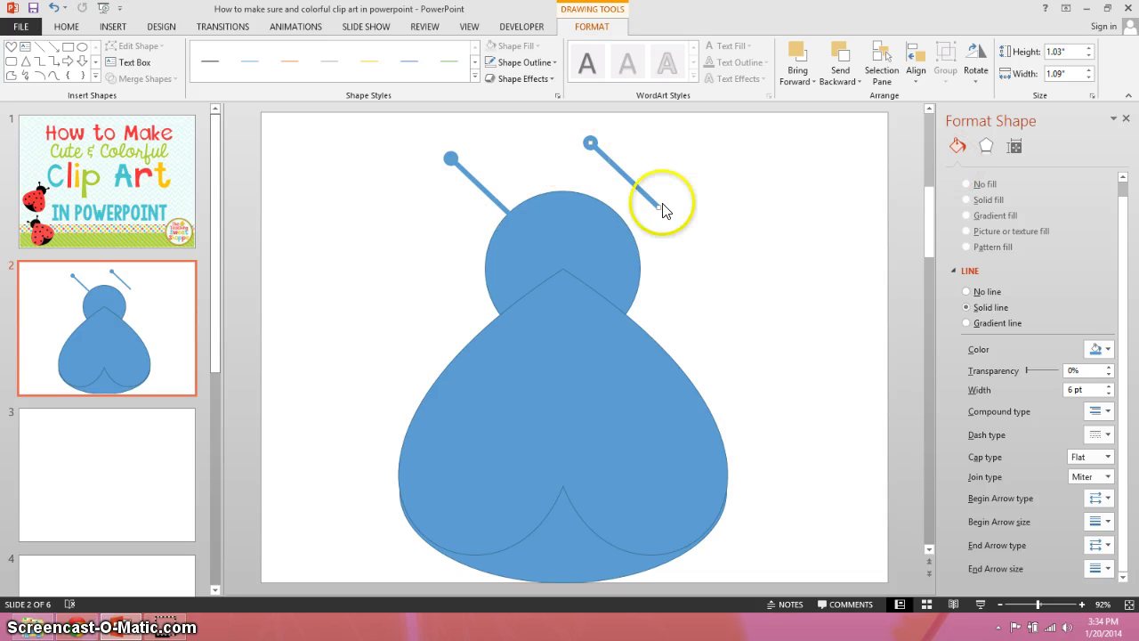
- Flip the copied antenna horizontally and attach it to the head's upper right edge, mirroring the first antenna
{"action": "left_click", "coordinate": [976, 71]}
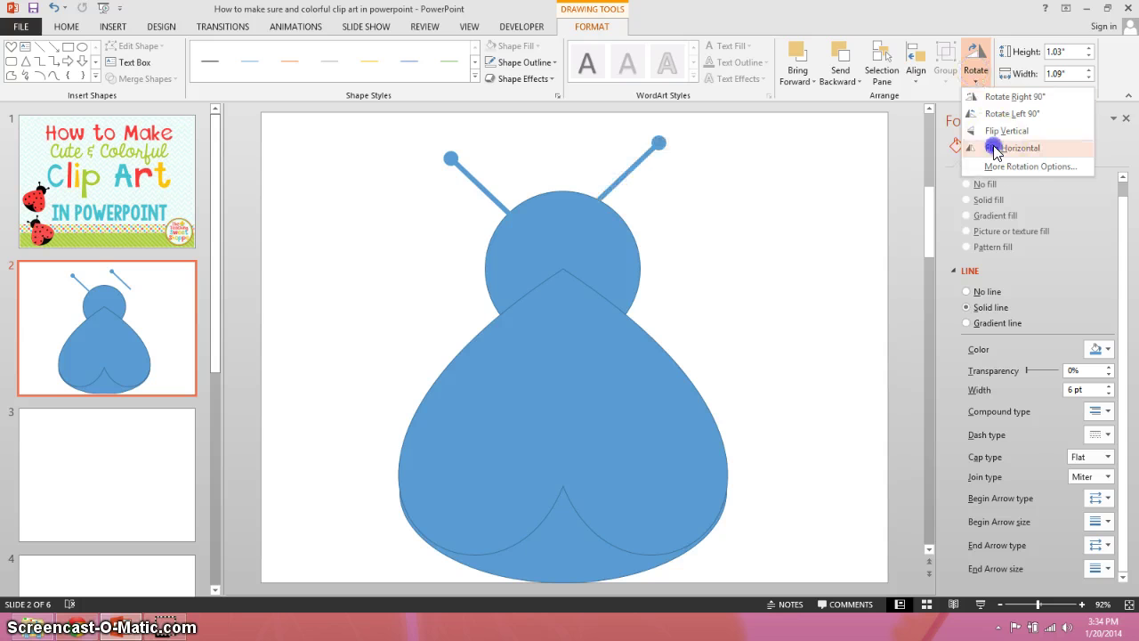
{"action": "left_click", "coordinate": [1004, 136]}
{"action": "mouse_move", "coordinate": [637, 166]}
{"action": "left_mouse_down"}
{"action": "mouse_move", "coordinate": [629, 178]}
{"action": "mouse_move", "coordinate": [645, 176]}
{"action": "left_mouse_up"}
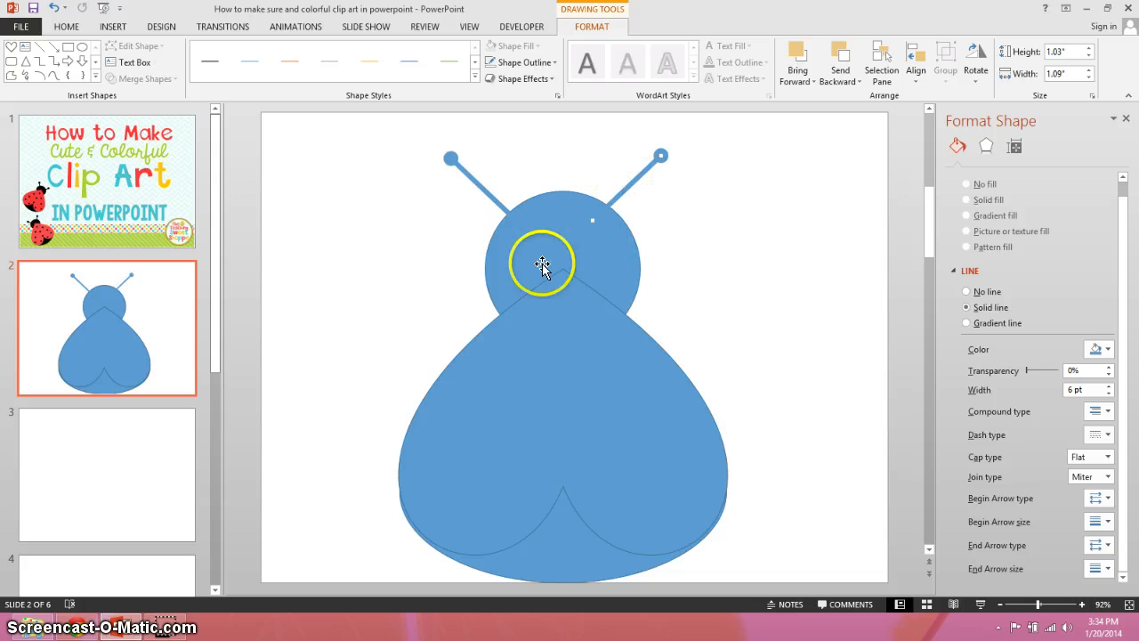
{"action": "left_click", "coordinate": [294, 276]}
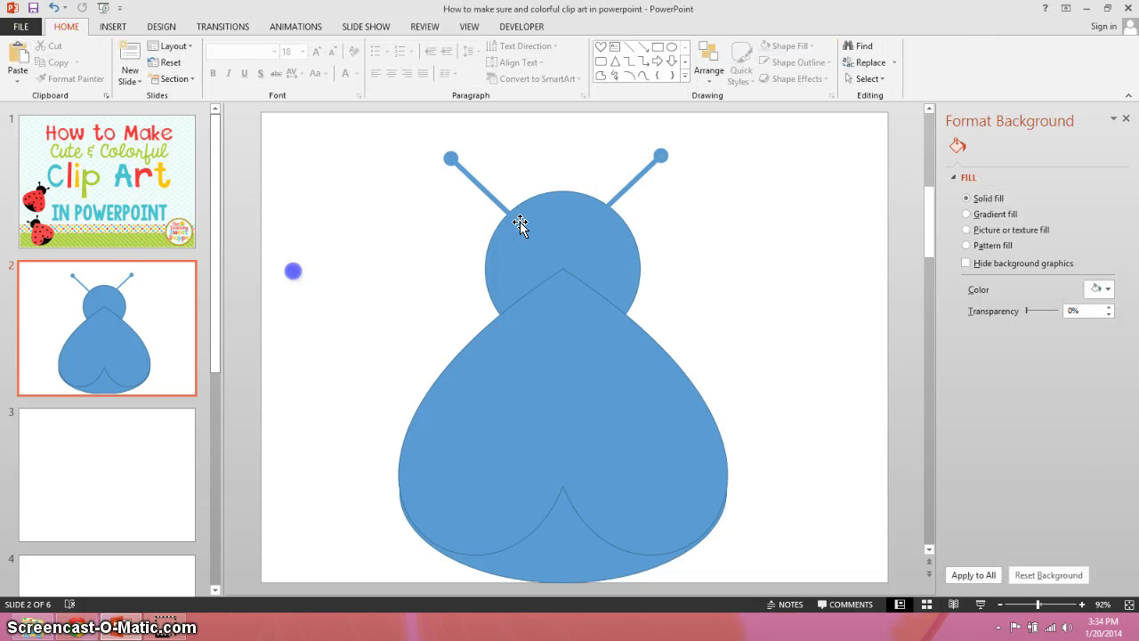
{"action": "left_click", "coordinate": [637, 178]}
{"action": "left_click_drag", "start_coordinate": [637, 178], "coordinate": [645, 174]}
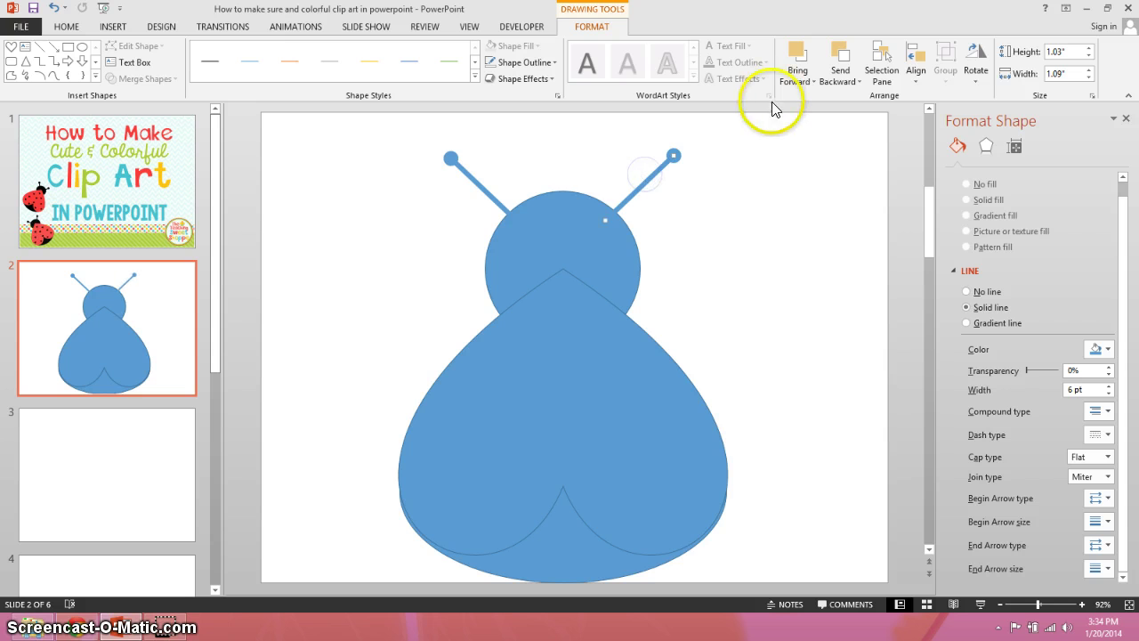
- Align the two antennae with each other so they sit at the same height
{"action": "left_click", "coordinate": [443, 164], "text": "shift"}
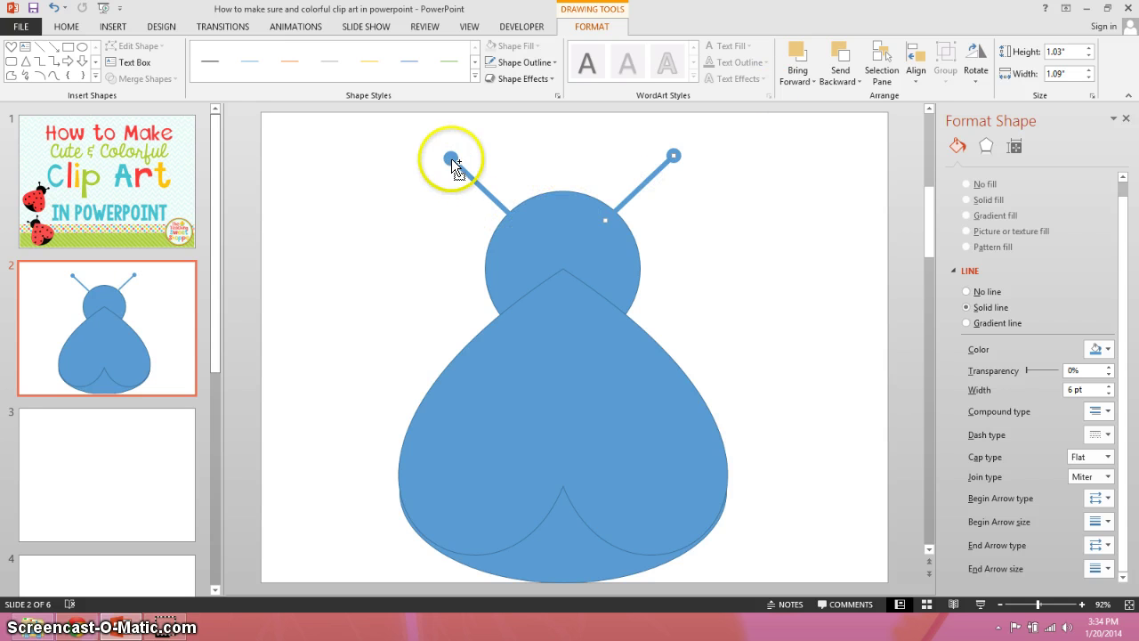
{"action": "left_click", "coordinate": [917, 78]}
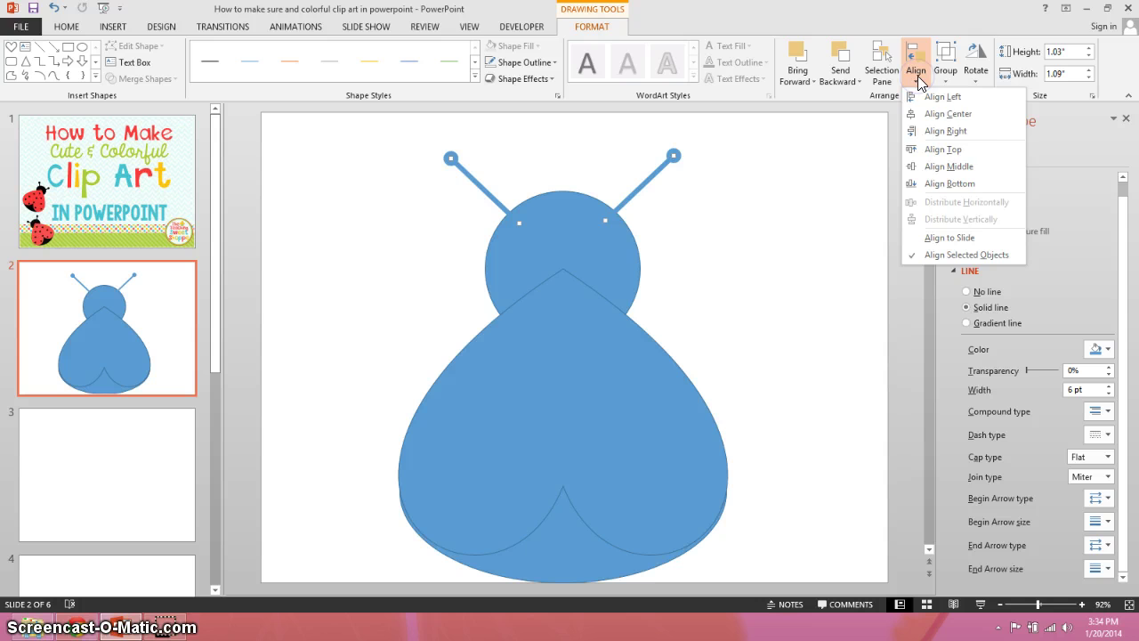
{"action": "left_click", "coordinate": [960, 162]}
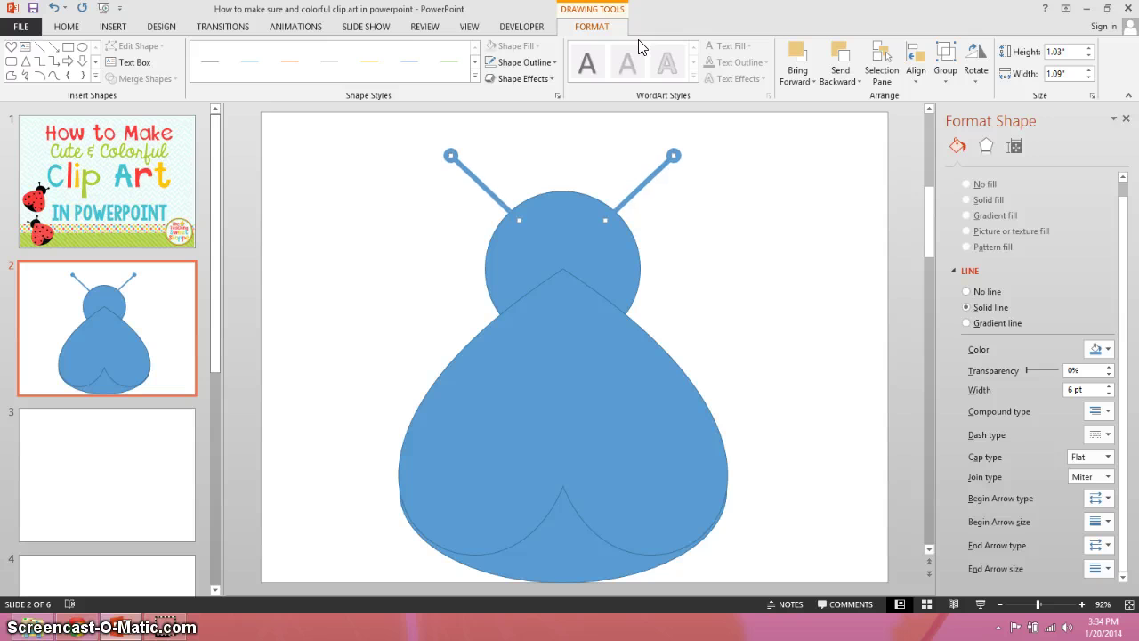
{"action": "left_click", "coordinate": [300, 265]}
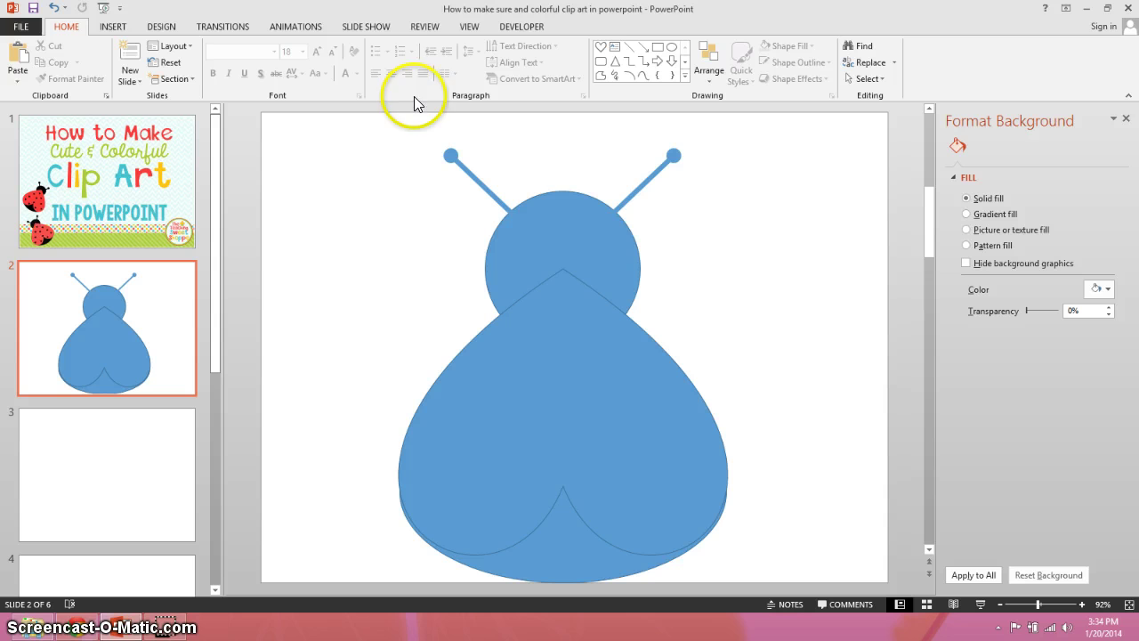
- Change the line color of both antennae to black
{"action": "left_click", "coordinate": [483, 181]}
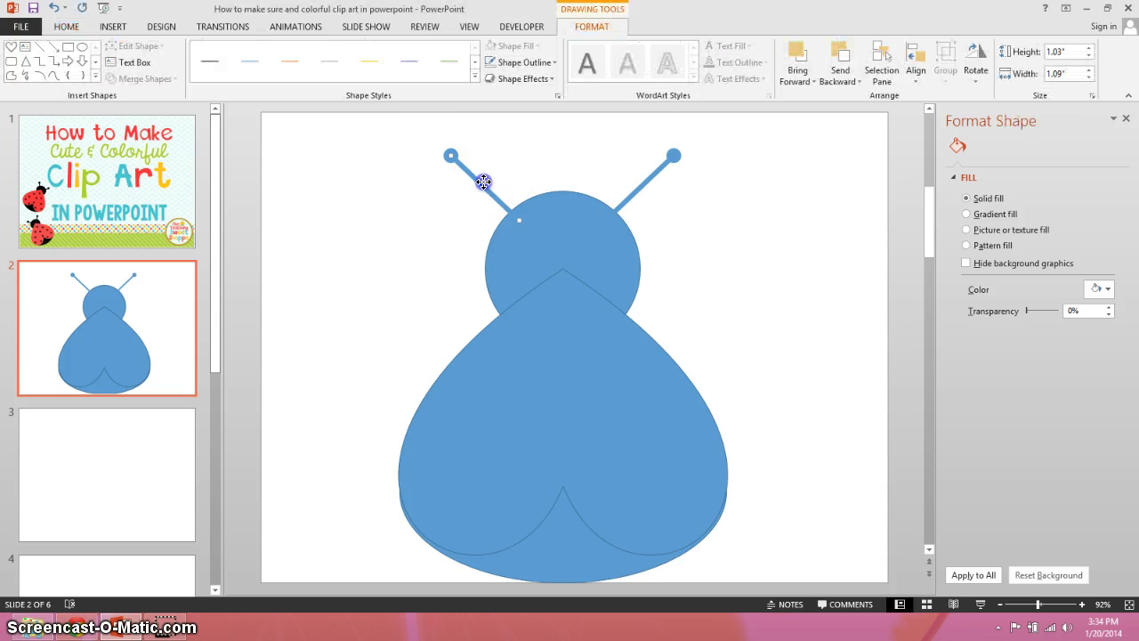
{"action": "left_click", "coordinate": [653, 168], "text": "shift"}
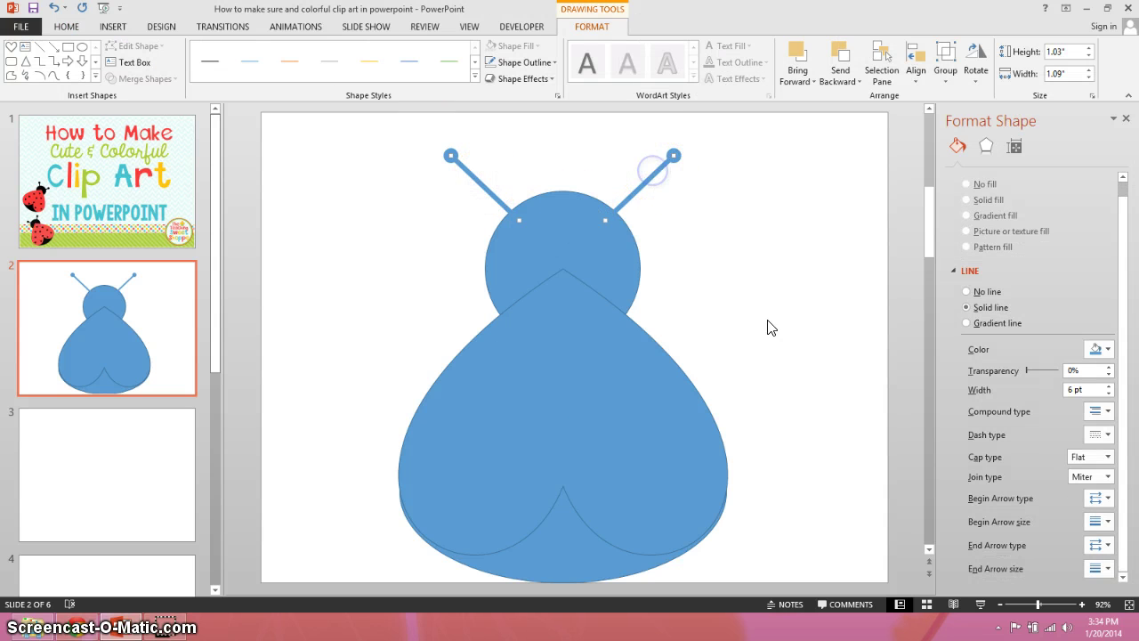
{"action": "left_click", "coordinate": [1107, 350]}
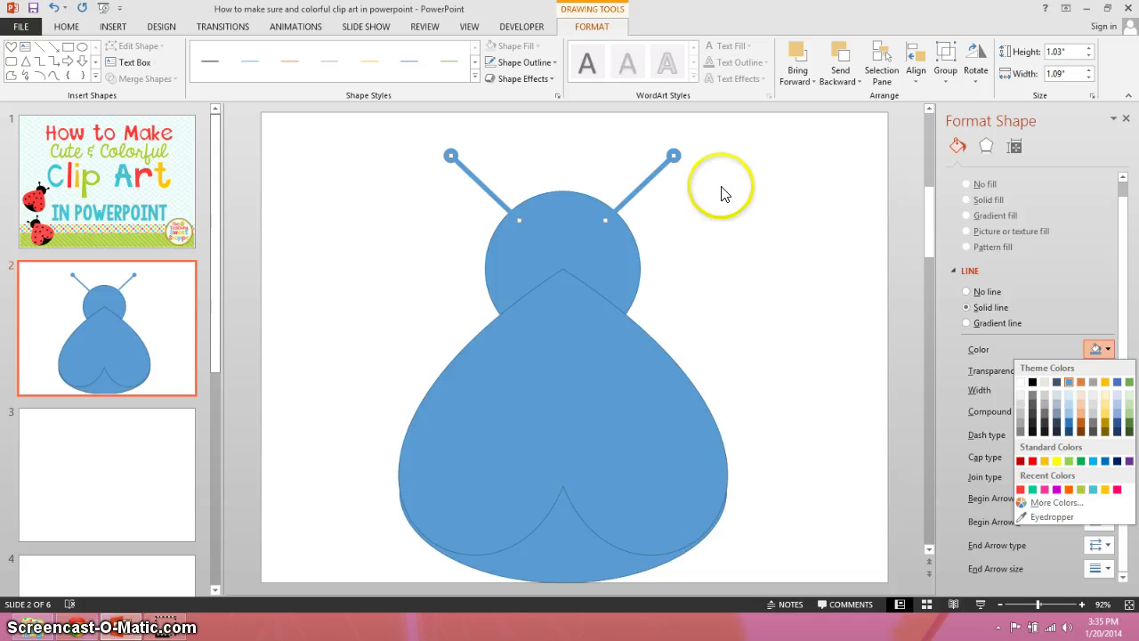
{"action": "left_click", "coordinate": [656, 178]}
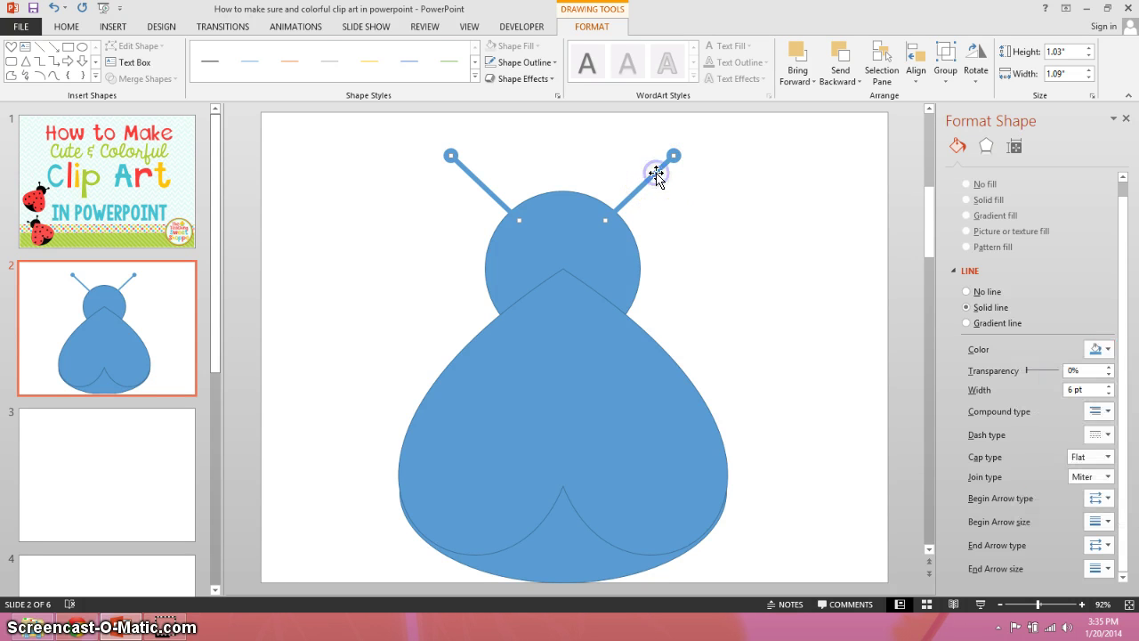
{"action": "right_click", "coordinate": [657, 171]}
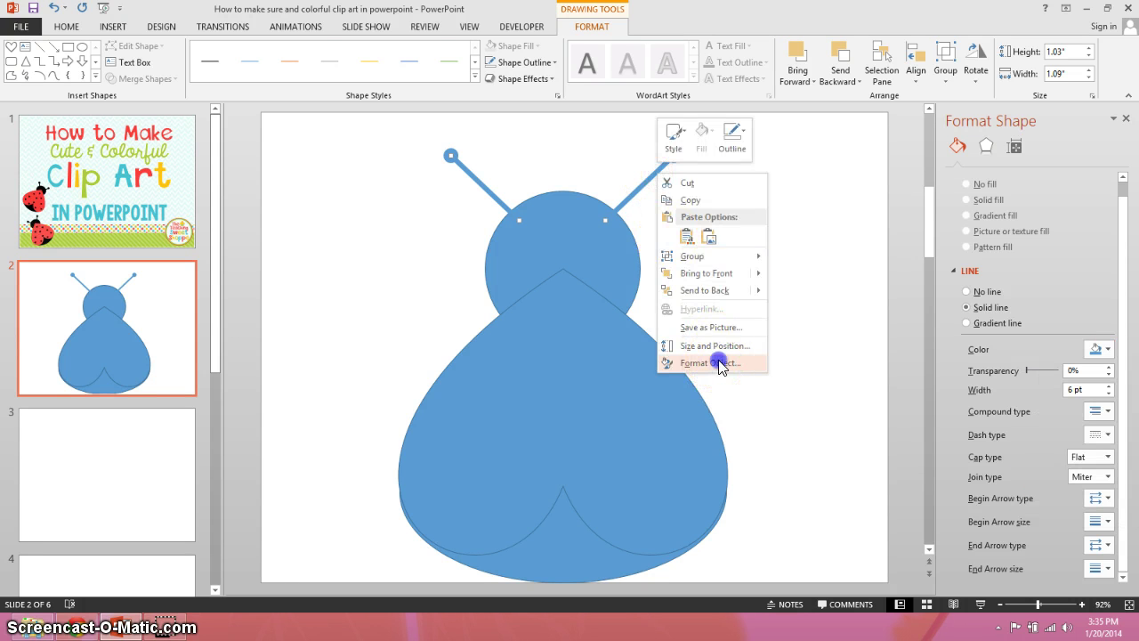
{"action": "left_click", "coordinate": [719, 363]}
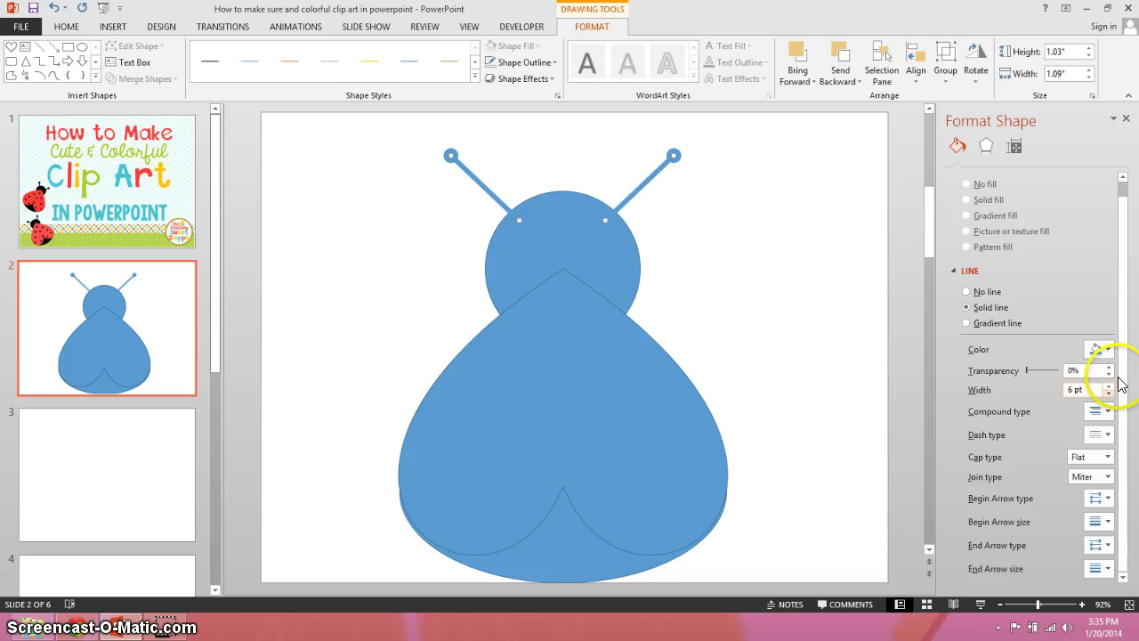
{"action": "left_click", "coordinate": [1108, 350]}
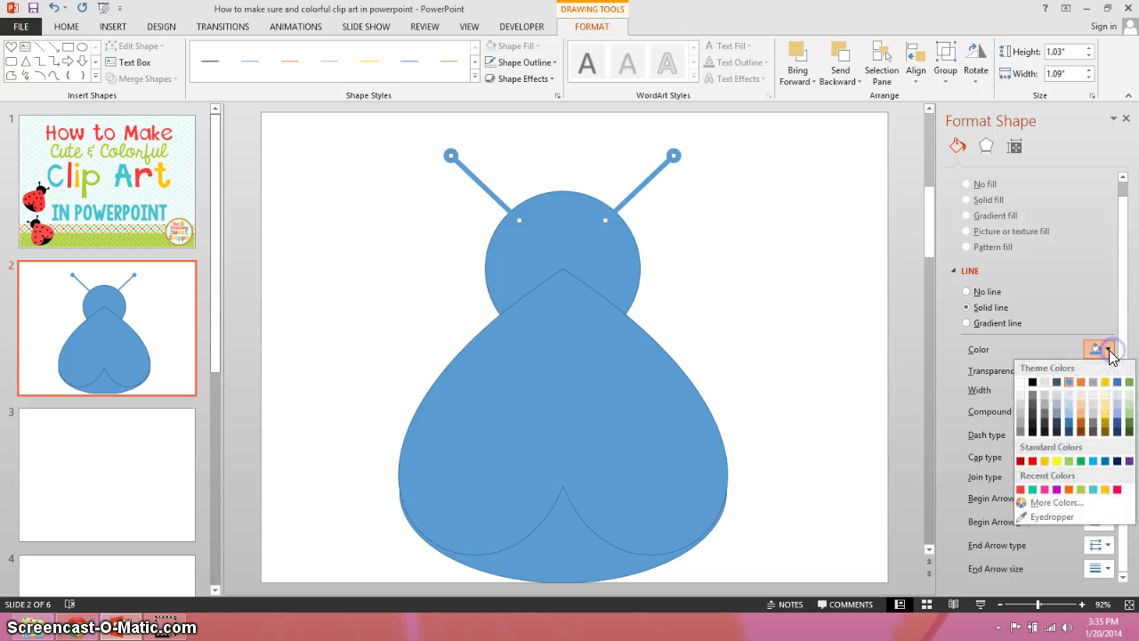
{"action": "left_click", "coordinate": [1032, 382]}
- Fill the head circle and the body oval with black and remove their outlines
{"action": "left_click", "coordinate": [523, 240]}
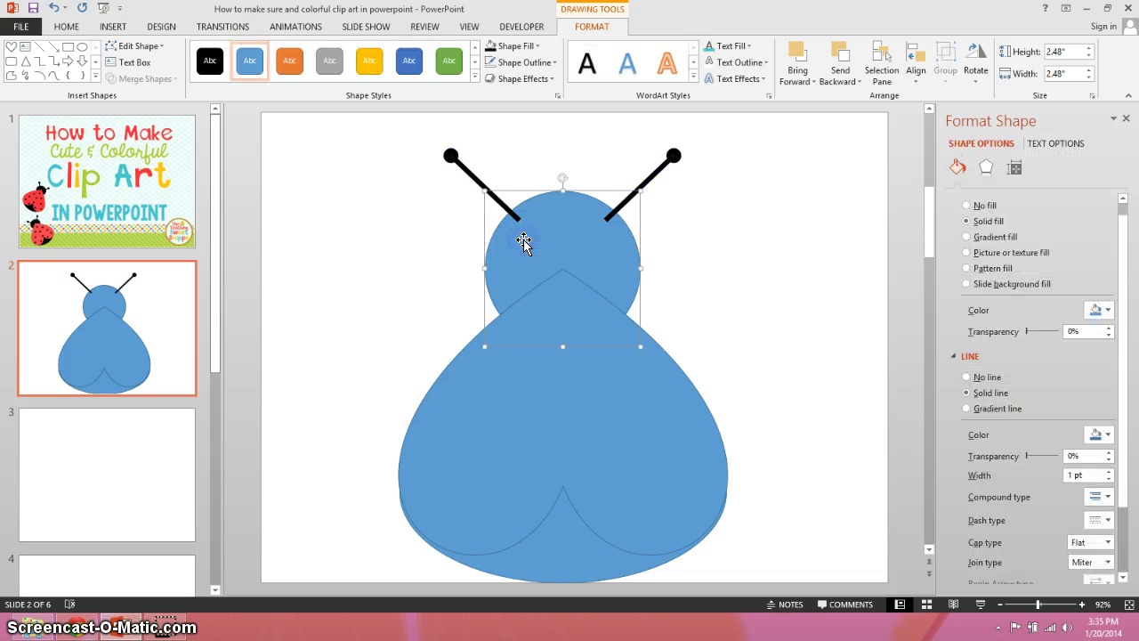
{"action": "left_click", "coordinate": [577, 553], "text": "shift"}
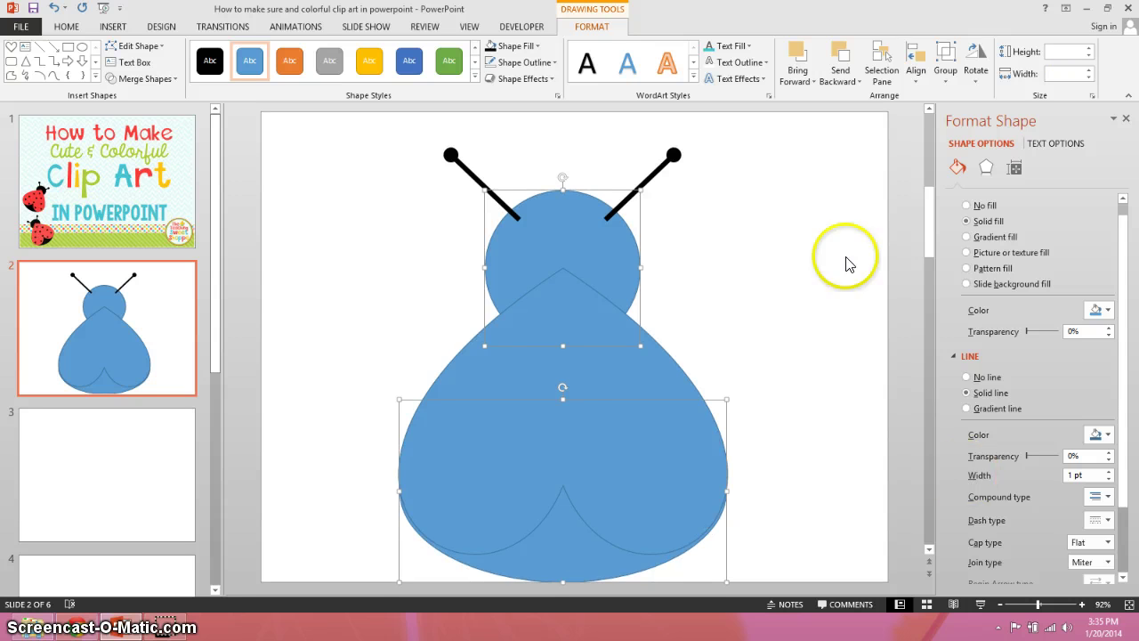
{"action": "left_click", "coordinate": [490, 51]}
{"action": "left_click", "coordinate": [489, 62]}
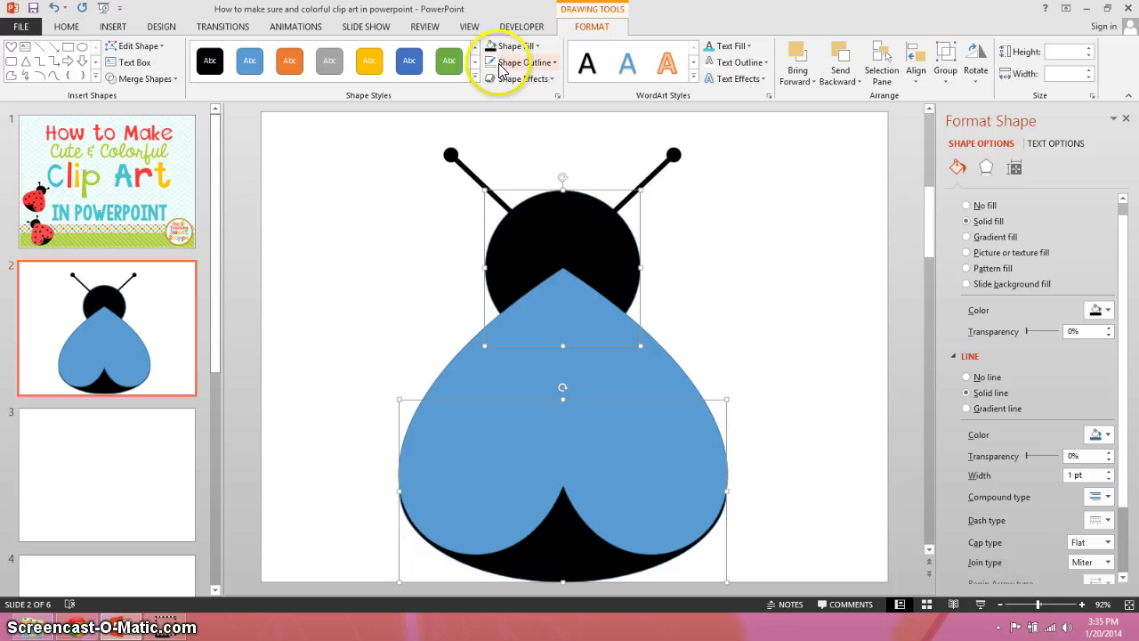
{"action": "left_click", "coordinate": [523, 62]}
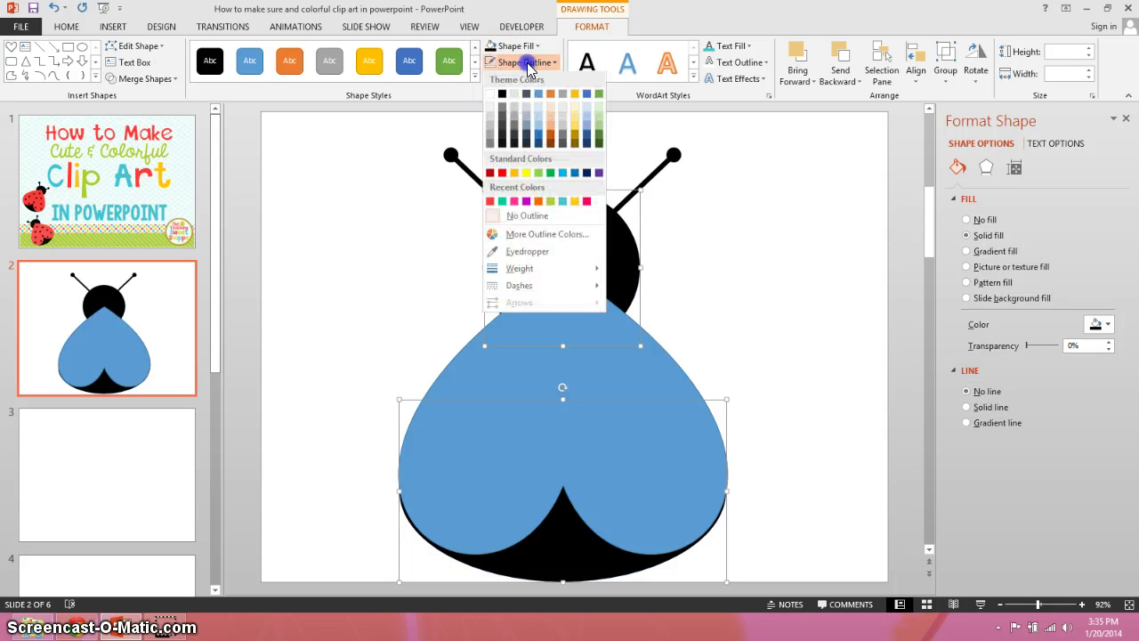
{"action": "left_click", "coordinate": [528, 216]}
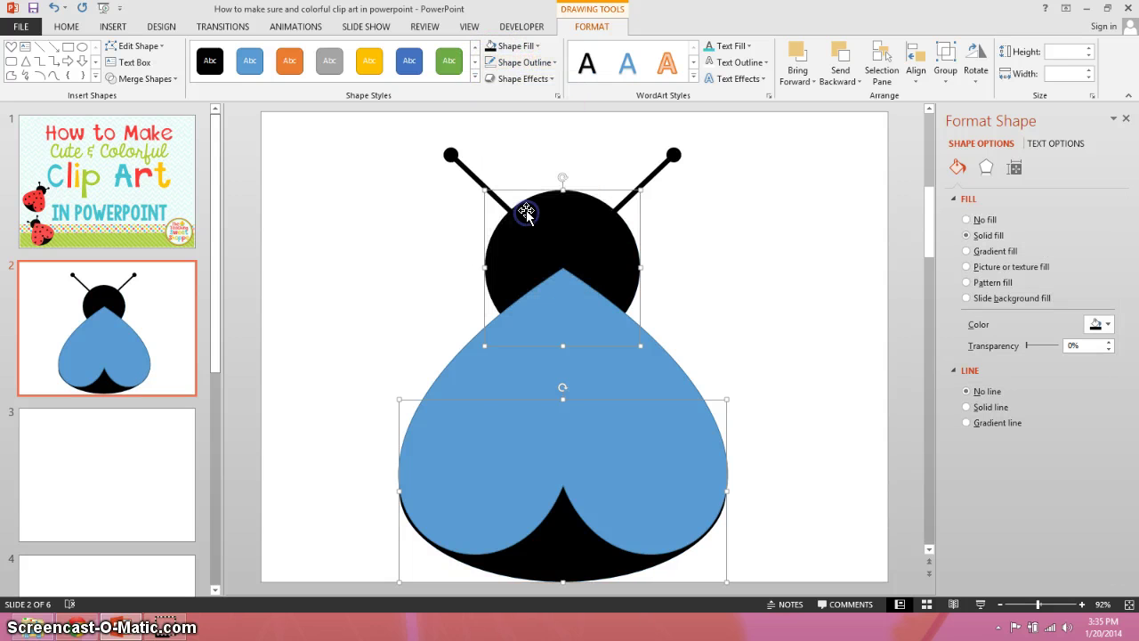
- Fill the large heart body with the recently used coral red and remove its outline
{"action": "left_click", "coordinate": [523, 381]}
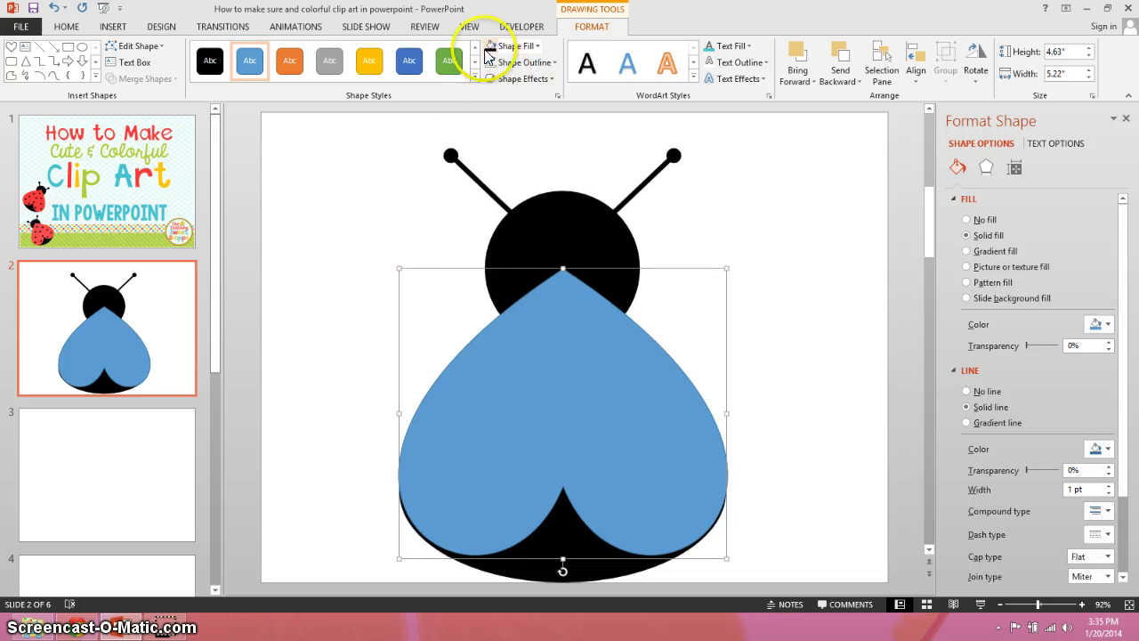
{"action": "left_click", "coordinate": [525, 45]}
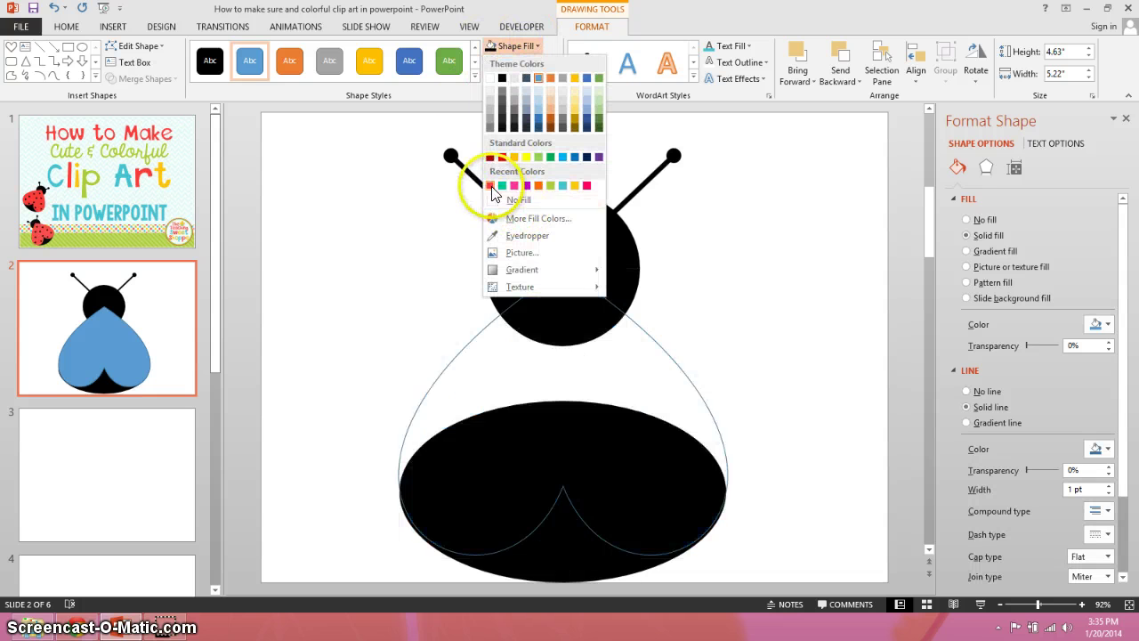
{"action": "left_click", "coordinate": [489, 185]}
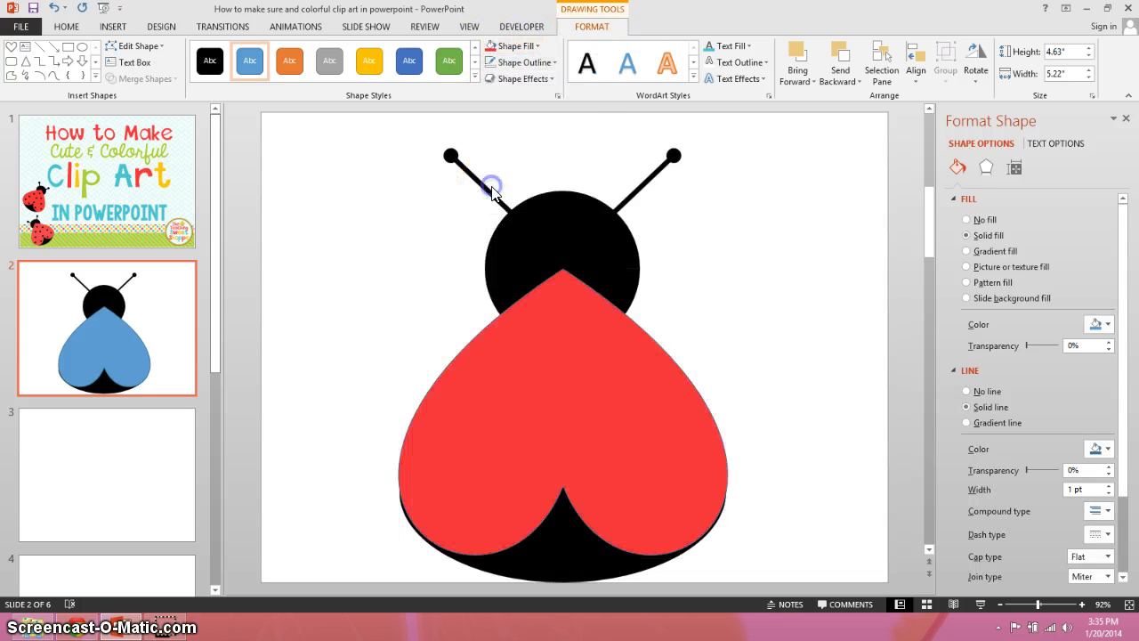
{"action": "left_click", "coordinate": [491, 63]}
{"action": "left_click", "coordinate": [761, 363]}
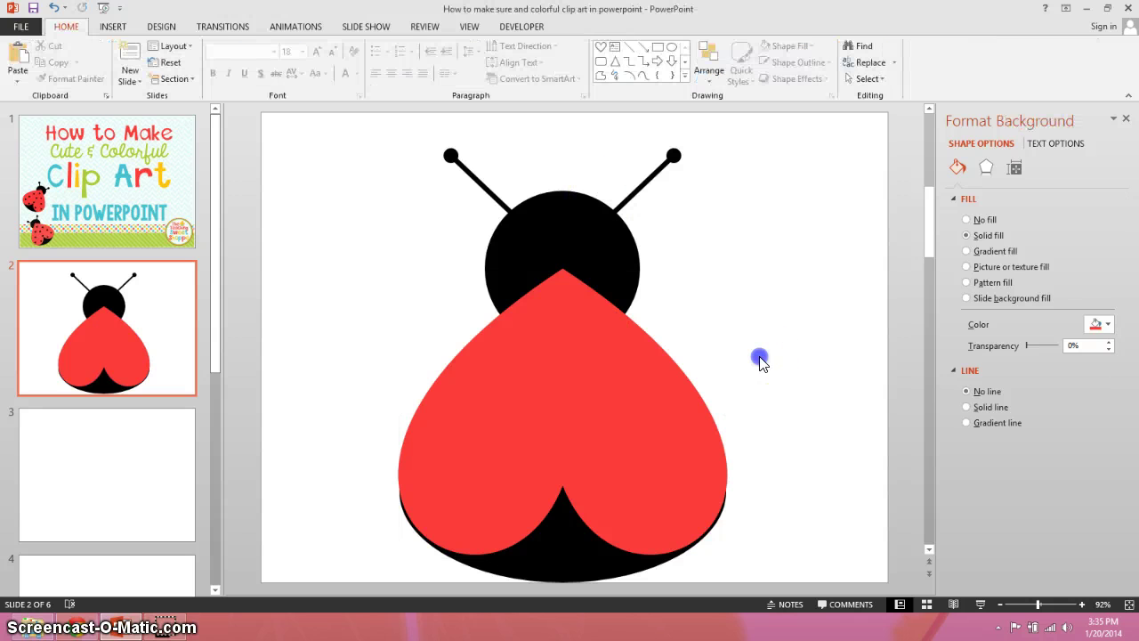
- Move the black oval up slightly behind the red heart so it shows only at the ladybug's bottom
{"action": "left_click", "coordinate": [572, 536]}
{"action": "left_click_drag", "start_coordinate": [573, 536], "coordinate": [573, 560]}
{"action": "left_click", "coordinate": [796, 496]}
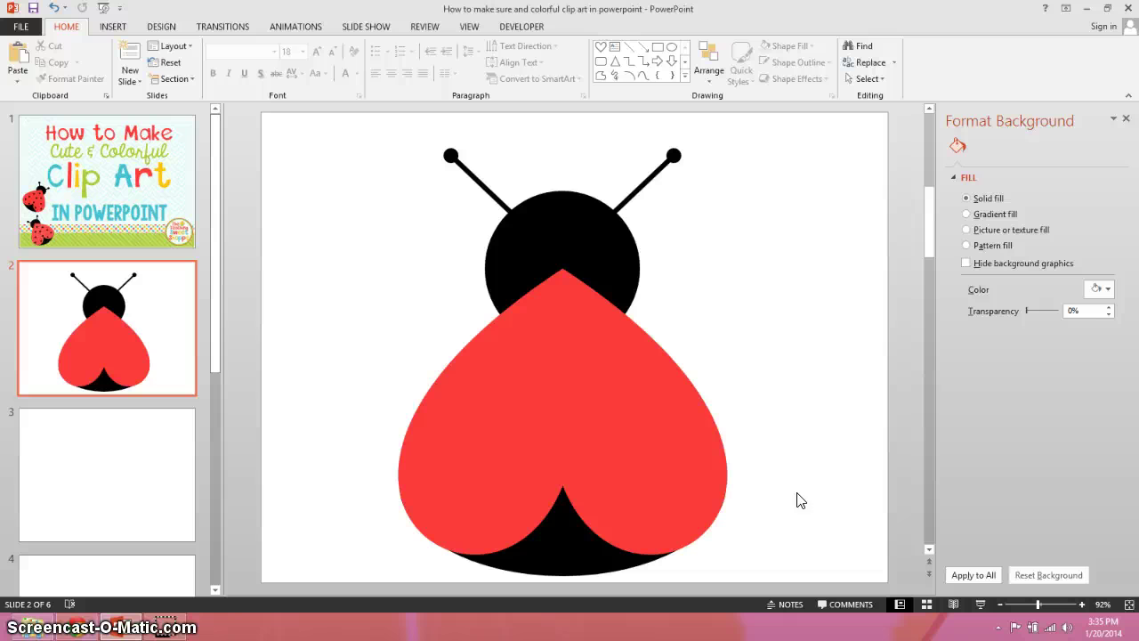
- Draw a small heart about 0.4" high and 0.39" wide near the tip of the red body
{"action": "left_click", "coordinate": [113, 28]}
{"action": "left_click", "coordinate": [243, 70]}
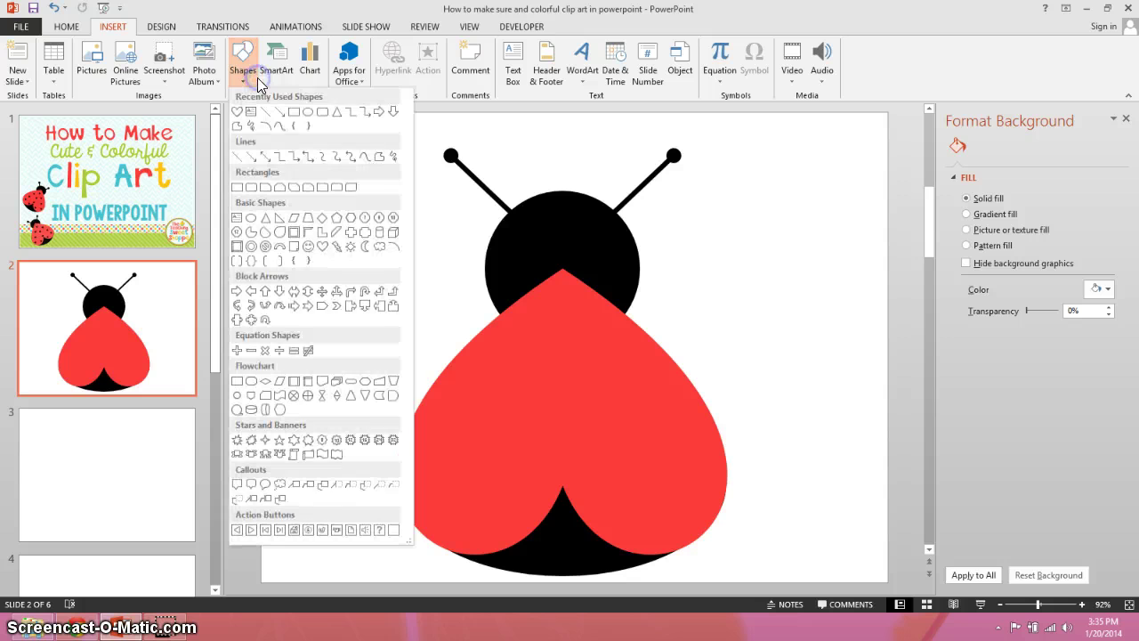
{"action": "left_click", "coordinate": [238, 113]}
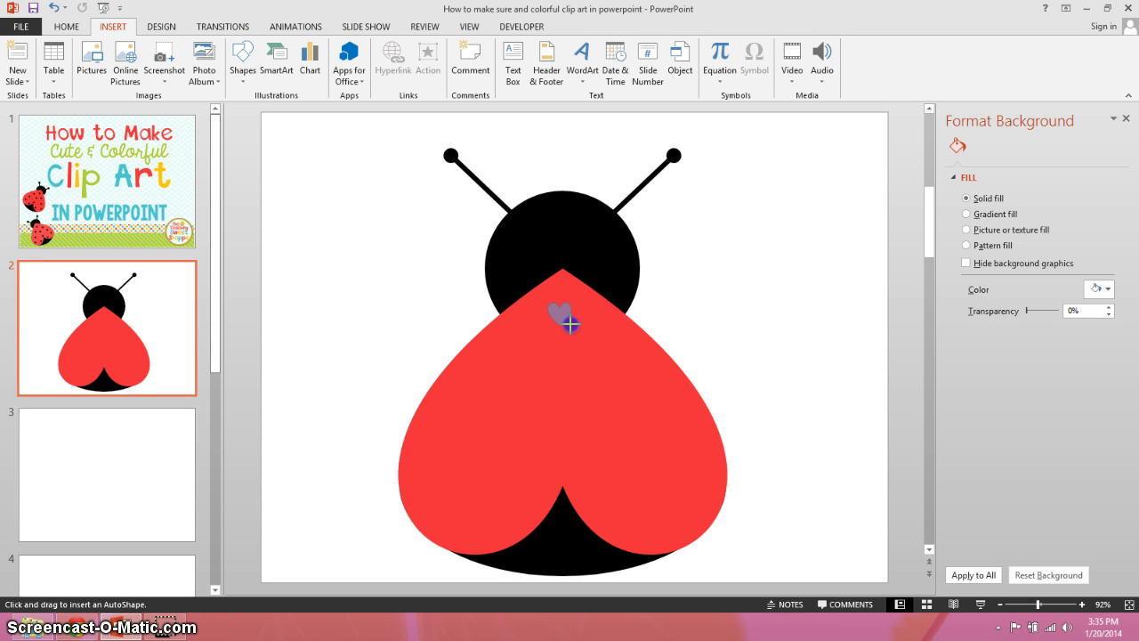
{"action": "left_click_drag", "start_coordinate": [570, 328], "coordinate": [572, 329]}
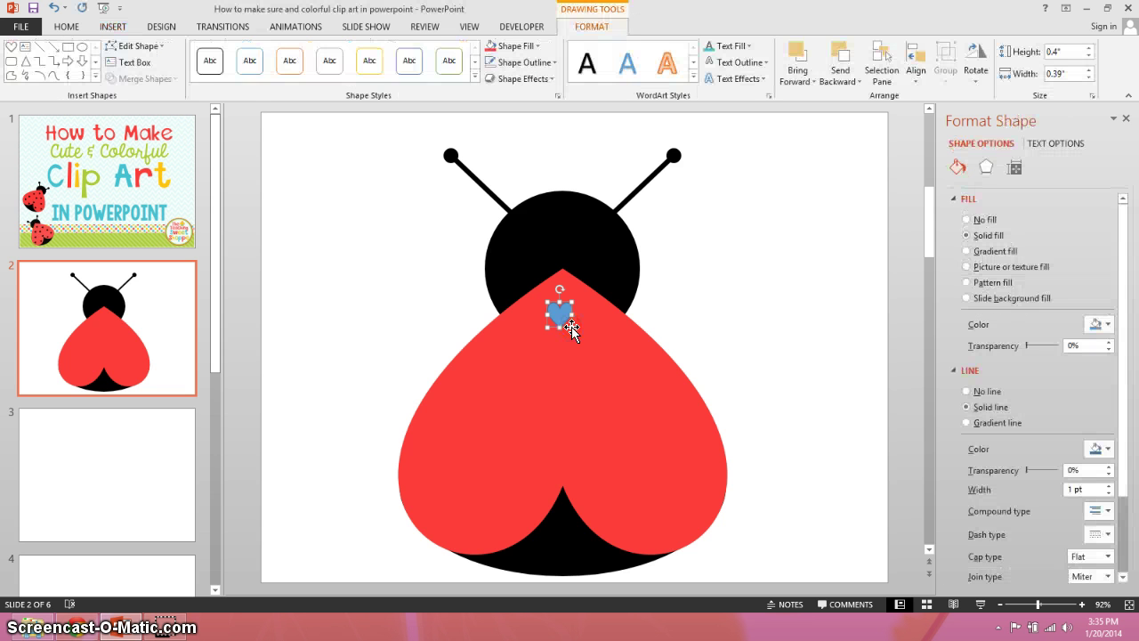
- Set the small heart to 0.5" high and 0.5" wide and center it below the body's tip
{"action": "left_click", "coordinate": [1088, 49]}
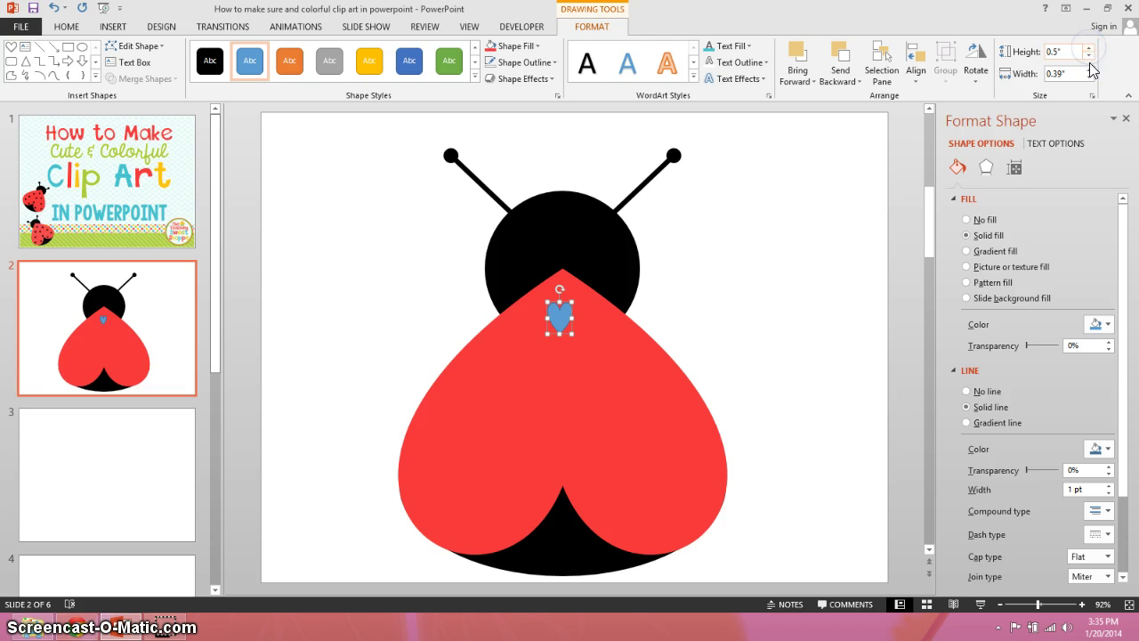
{"action": "left_click", "coordinate": [1089, 69]}
{"action": "left_click", "coordinate": [1088, 69]}
{"action": "left_click", "coordinate": [562, 300]}
{"action": "left_click_drag", "start_coordinate": [562, 314], "coordinate": [562, 314]}
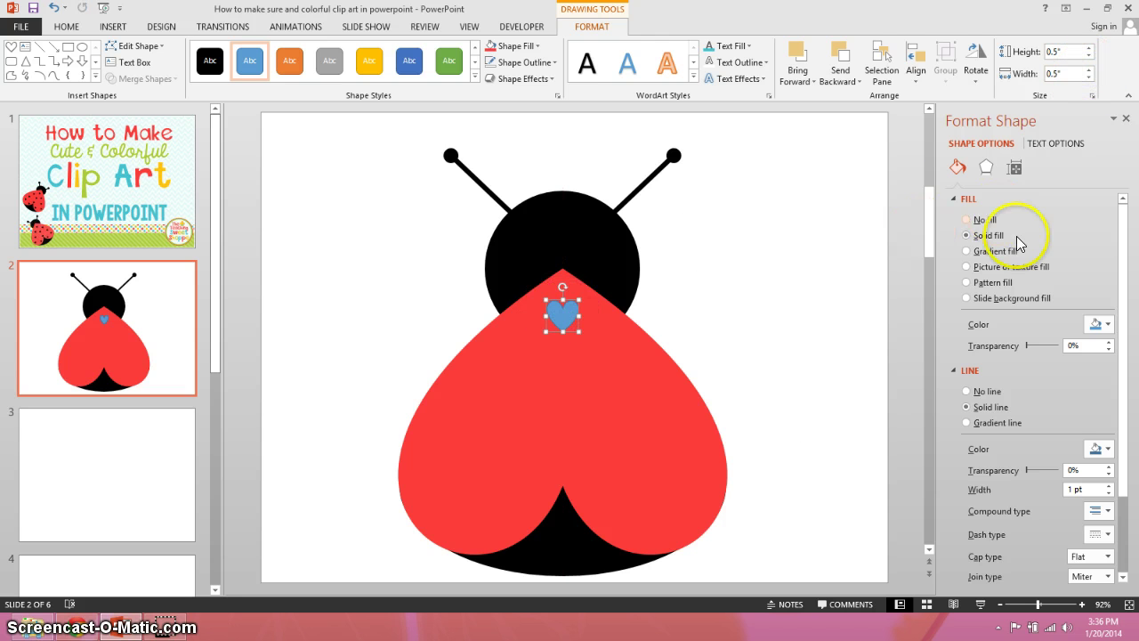
- Fill the small heart with black and remove its outline
{"action": "left_click", "coordinate": [510, 51]}
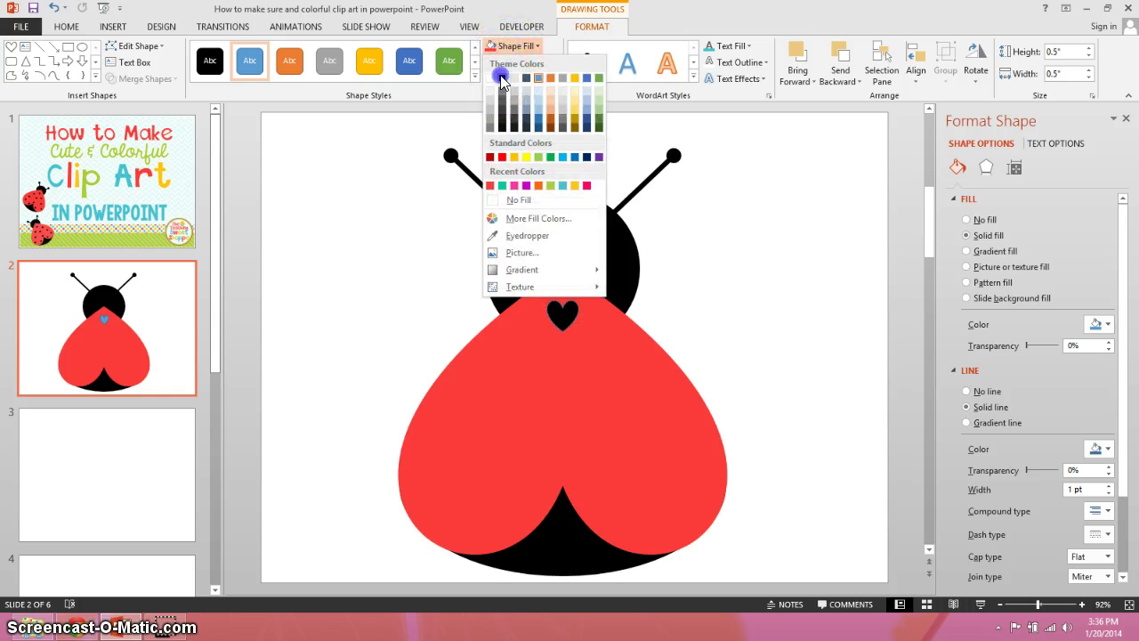
{"action": "left_click", "coordinate": [506, 75]}
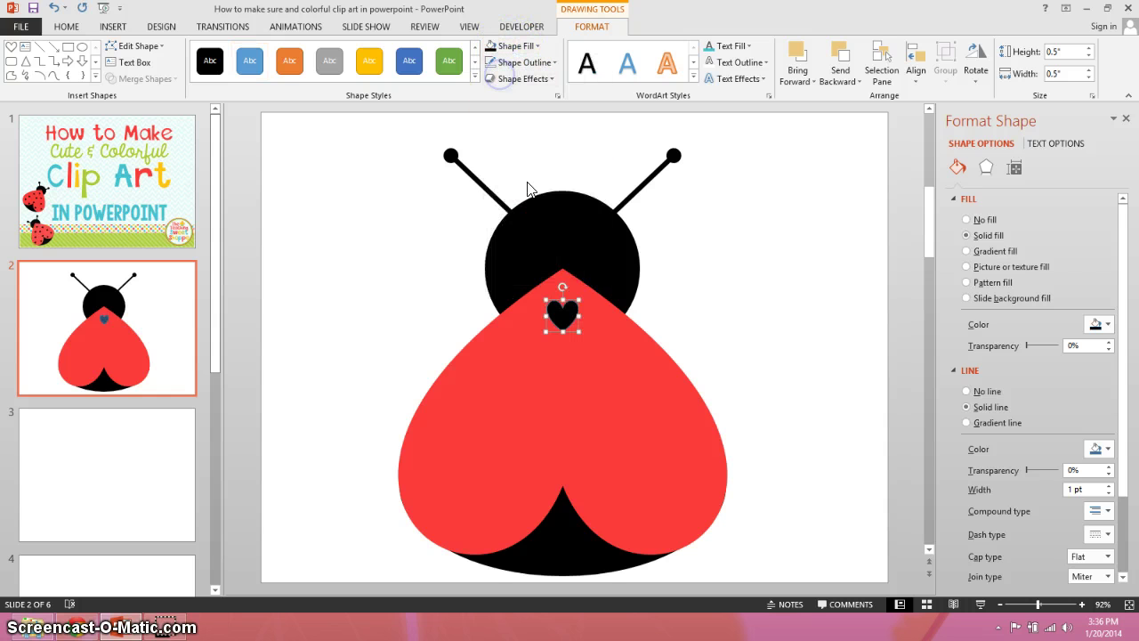
{"action": "left_click", "coordinate": [491, 63]}
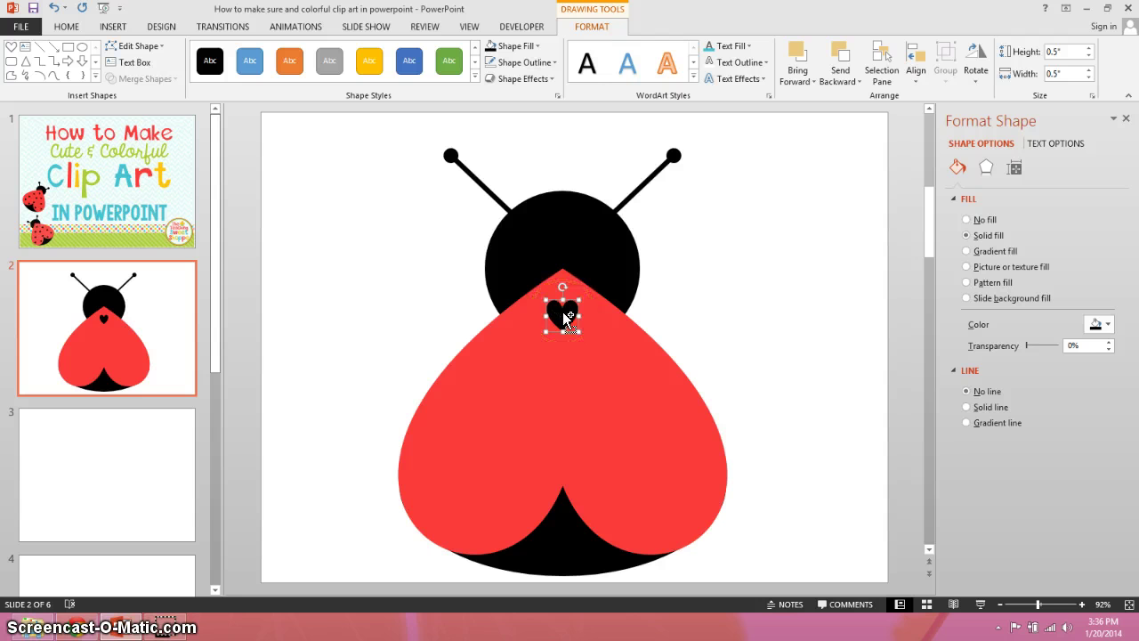
- Duplicate the small black heart eleven times
{"action": "key", "text": "ctrl+d"}
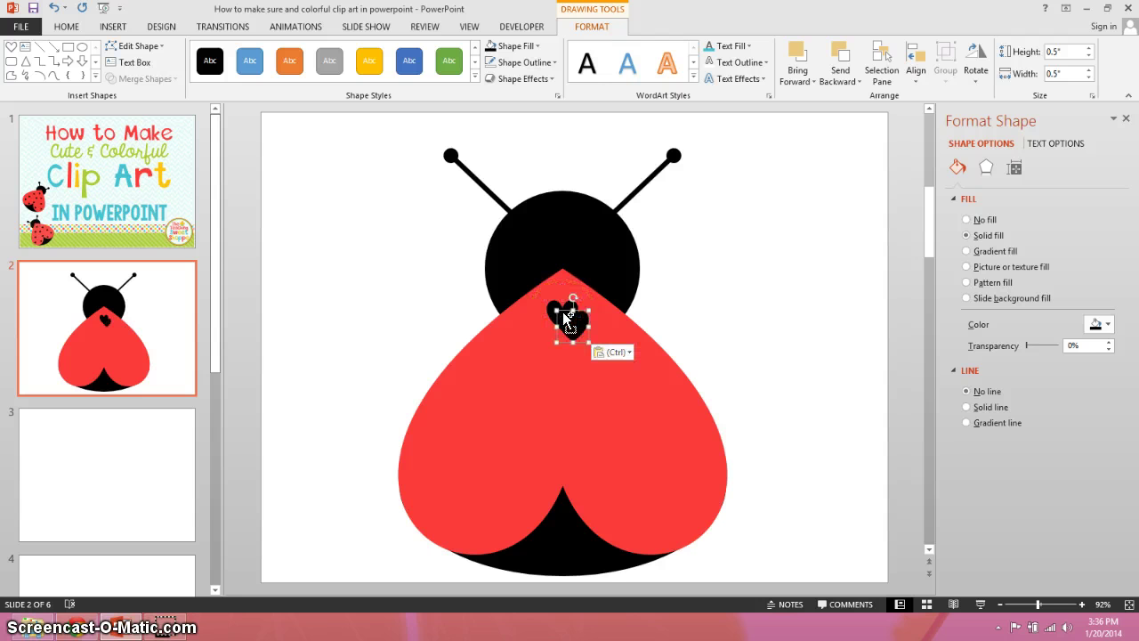
{"action": "key", "text": "ctrl+d"}
{"action": "key", "text": "ctrl+d"}
{"action": "key", "text": "ctrl+d"}
{"action": "key", "text": "ctrl+d"}
{"action": "key", "text": "ctrl+d"}
{"action": "key", "text": "ctrl+d"}
{"action": "key", "text": "ctrl+d"}
{"action": "key", "text": "ctrl+d"}
{"action": "key", "text": "ctrl+d"}
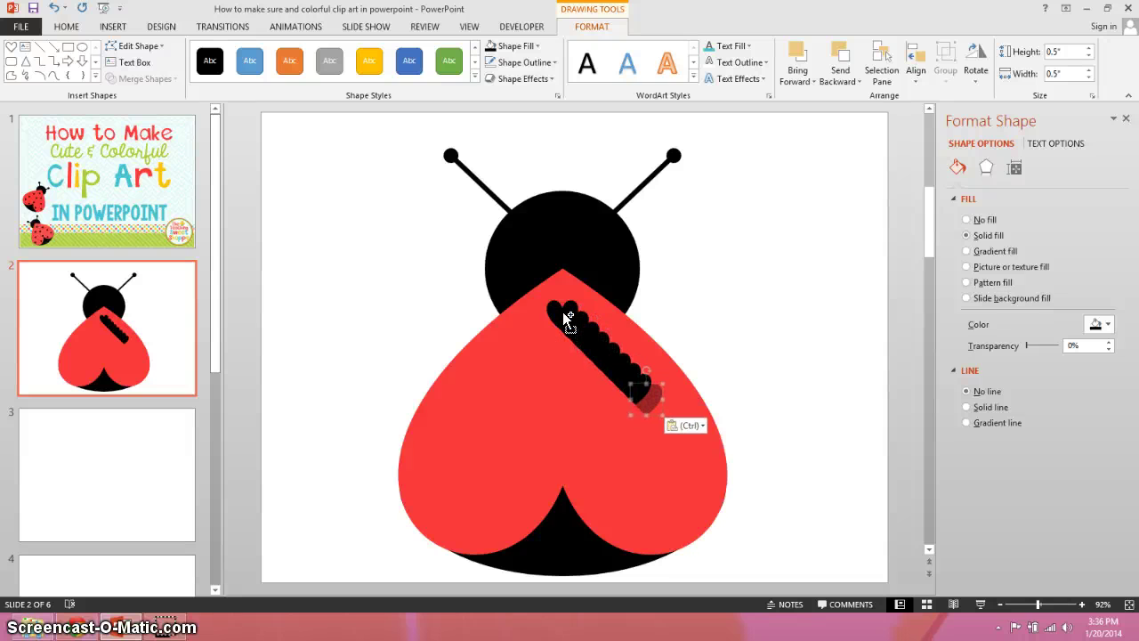
{"action": "key", "text": "ctrl+d"}
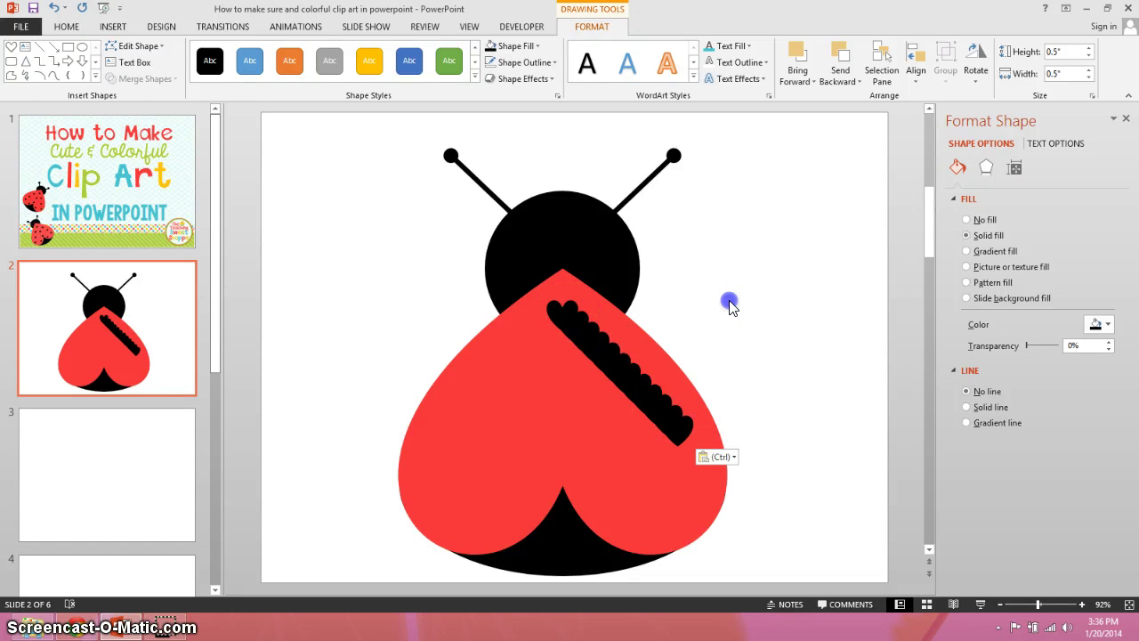
- Select all the heart copies and move them together onto the empty area beside the ladybug, keeping their size
{"action": "left_click", "coordinate": [729, 303]}
{"action": "mouse_move", "coordinate": [800, 458]}
{"action": "left_mouse_down"}
{"action": "mouse_move", "coordinate": [563, 342]}
{"action": "mouse_move", "coordinate": [548, 297]}
{"action": "mouse_move", "coordinate": [789, 219]}
{"action": "mouse_move", "coordinate": [832, 184]}
{"action": "left_mouse_up"}
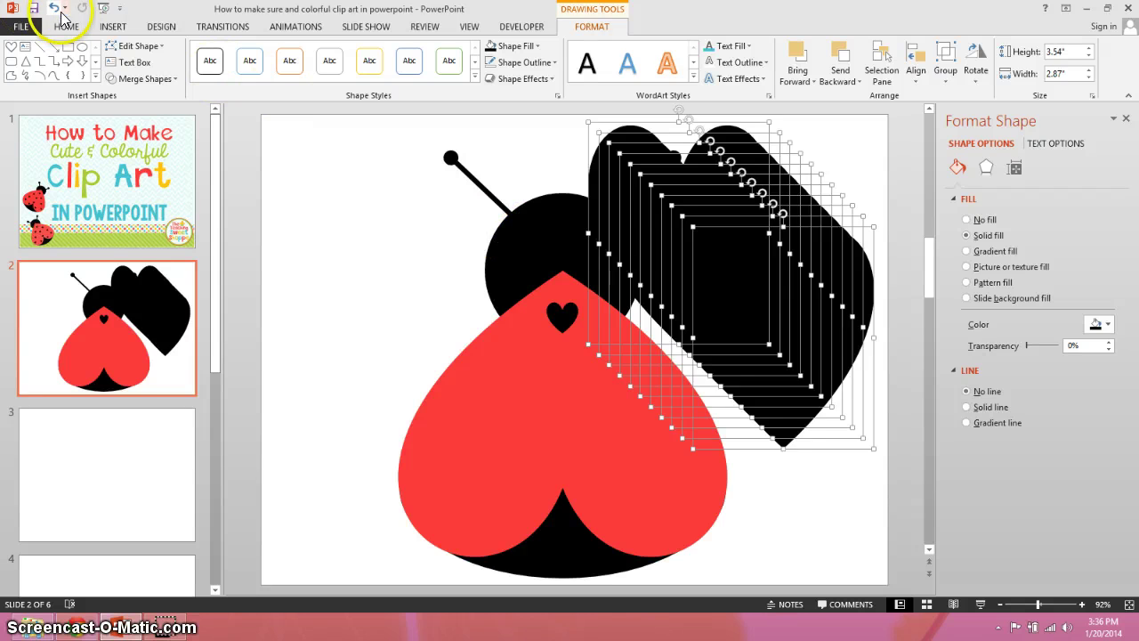
{"action": "left_click", "coordinate": [53, 7]}
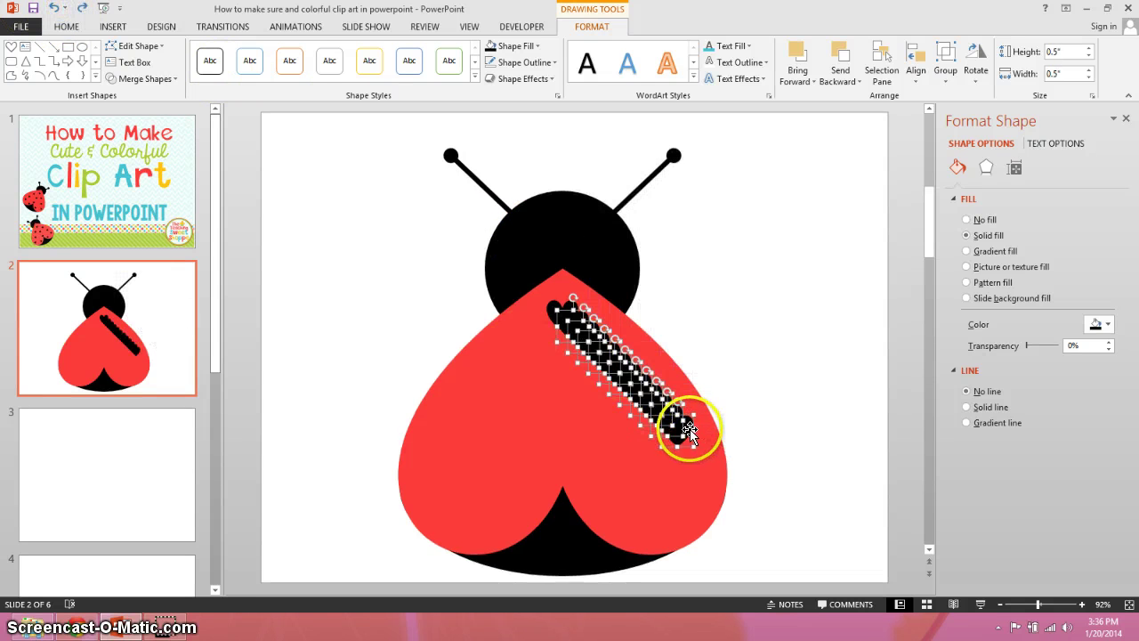
{"action": "left_click_drag", "start_coordinate": [700, 443], "coordinate": [832, 311]}
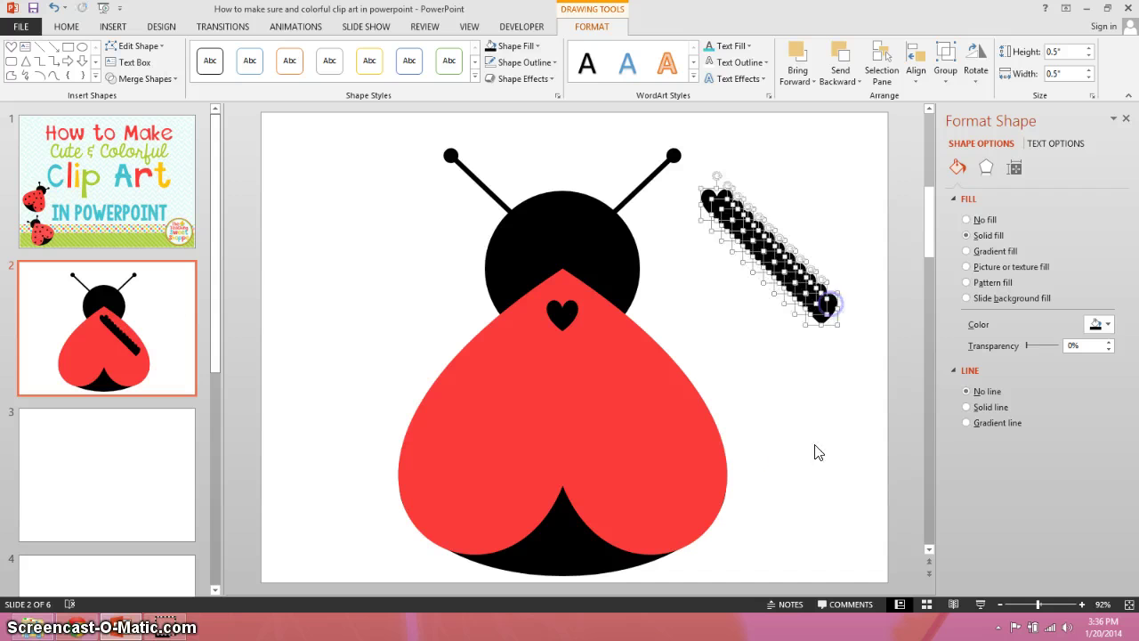
{"action": "left_click", "coordinate": [799, 486]}
- Place two heart copies below the first spot on the body's center line, evenly spaced down to the notch
{"action": "left_click", "coordinate": [819, 305]}
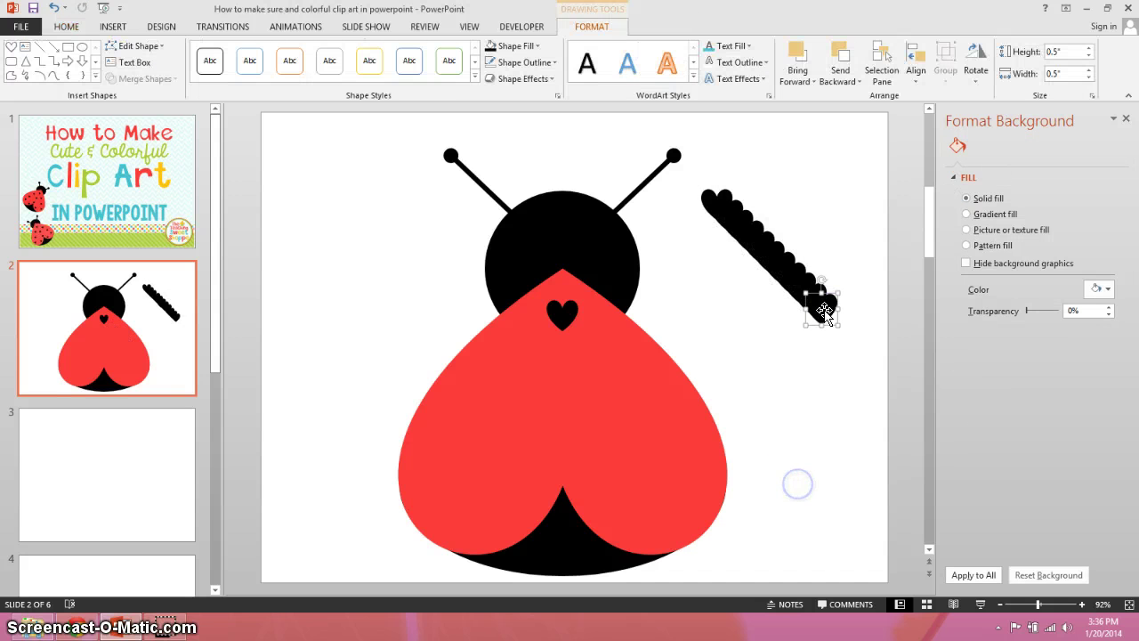
{"action": "mouse_move", "coordinate": [819, 305]}
{"action": "left_mouse_down"}
{"action": "mouse_move", "coordinate": [582, 356]}
{"action": "mouse_move", "coordinate": [563, 377]}
{"action": "left_mouse_up"}
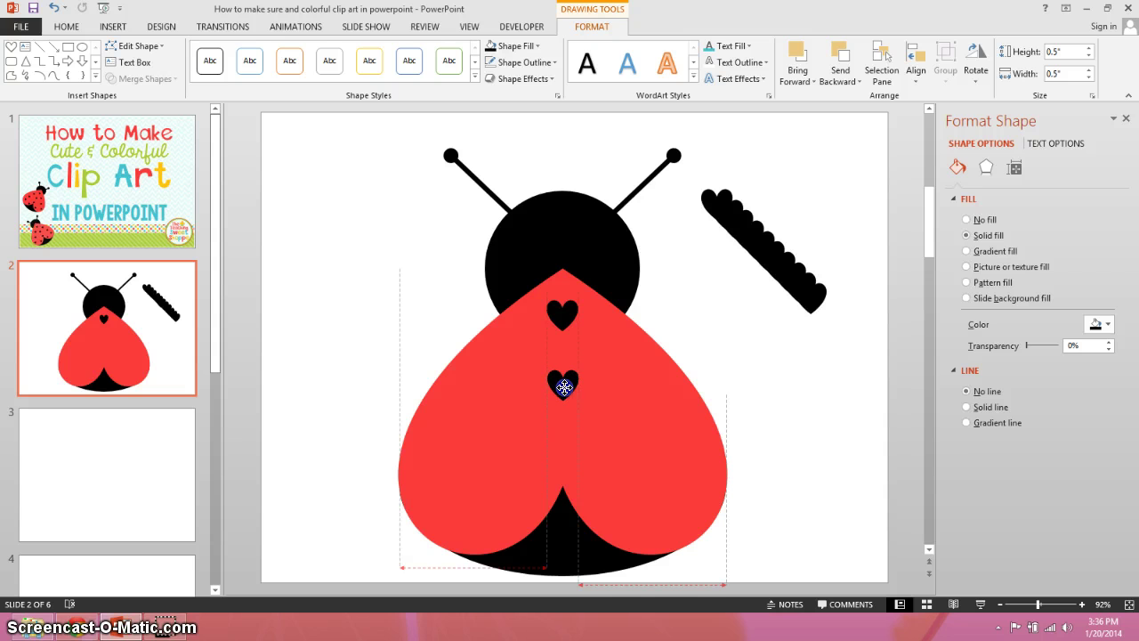
{"action": "left_click_drag", "start_coordinate": [564, 393], "coordinate": [564, 393]}
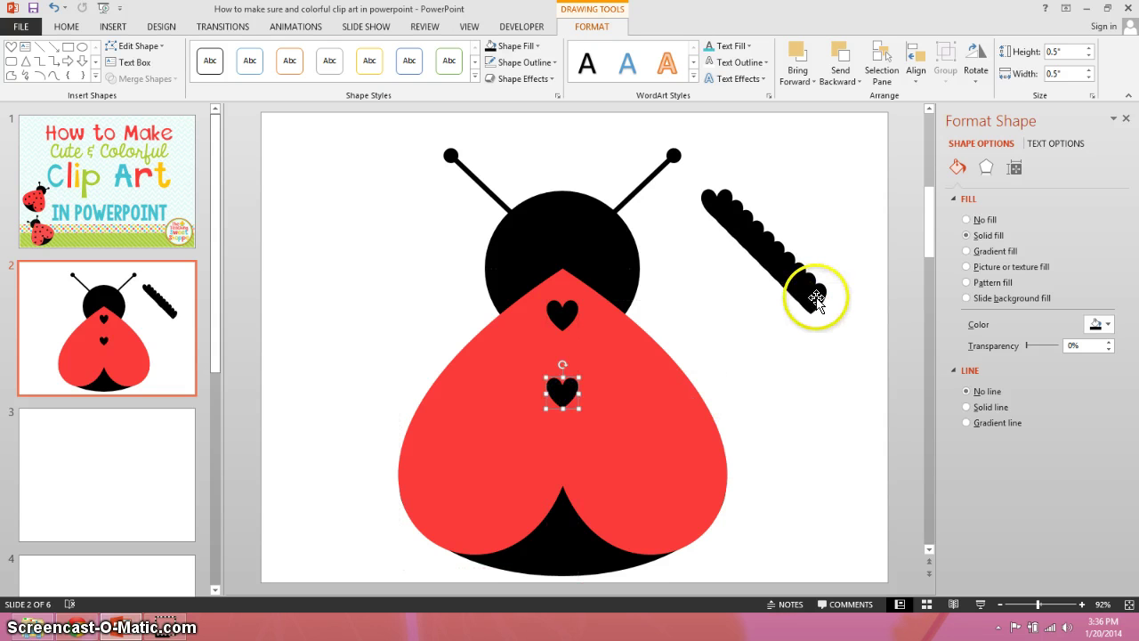
{"action": "left_click_drag", "start_coordinate": [808, 299], "coordinate": [569, 457]}
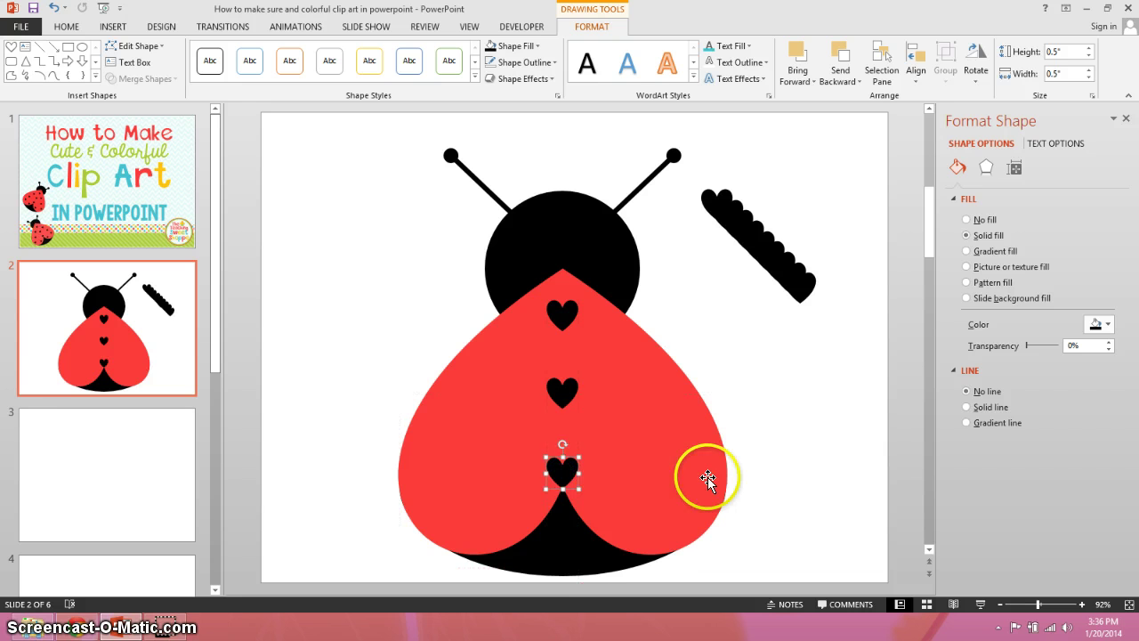
{"action": "left_click", "coordinate": [804, 433]}
- Place one heart copy on each side of the center line, level with each other between the first two spots
{"action": "left_click", "coordinate": [793, 275]}
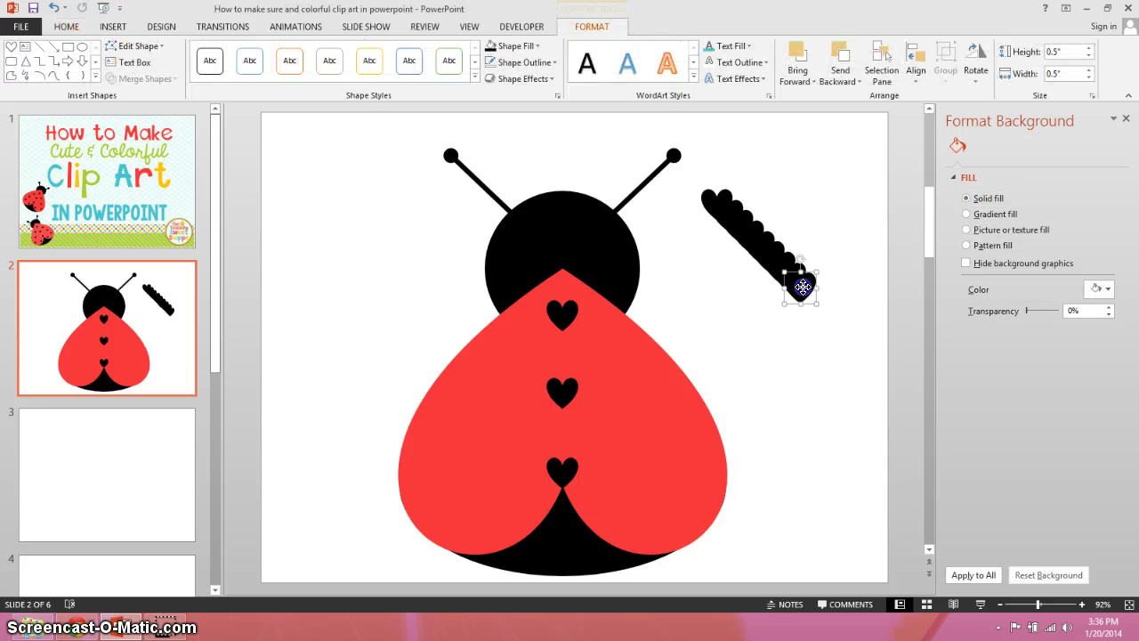
{"action": "left_click_drag", "start_coordinate": [793, 275], "coordinate": [618, 350]}
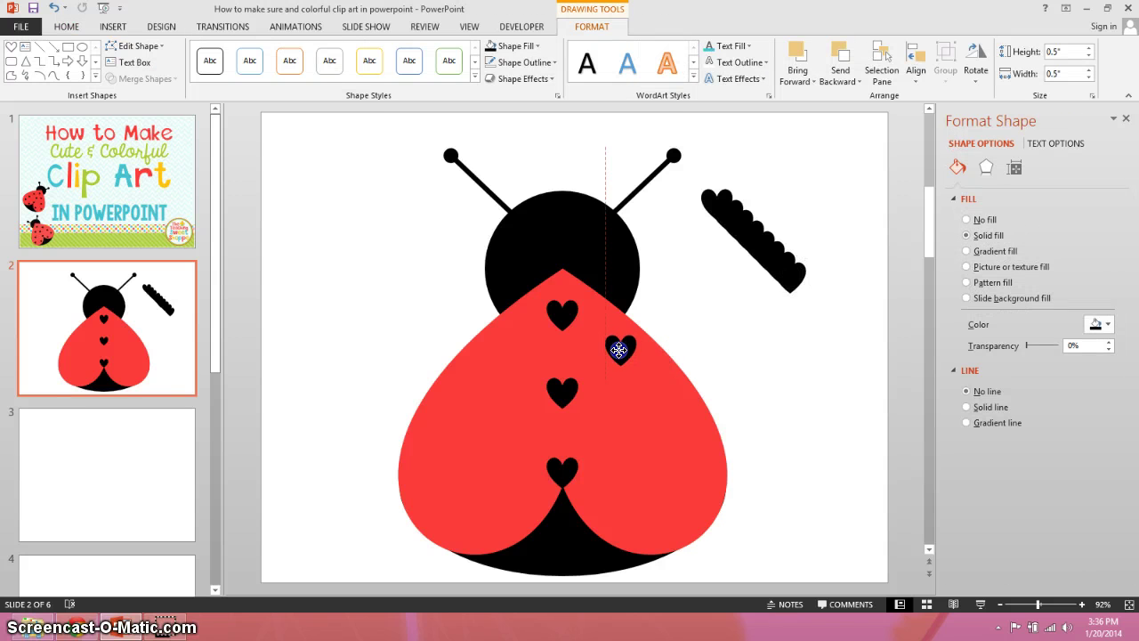
{"action": "left_click", "coordinate": [788, 267]}
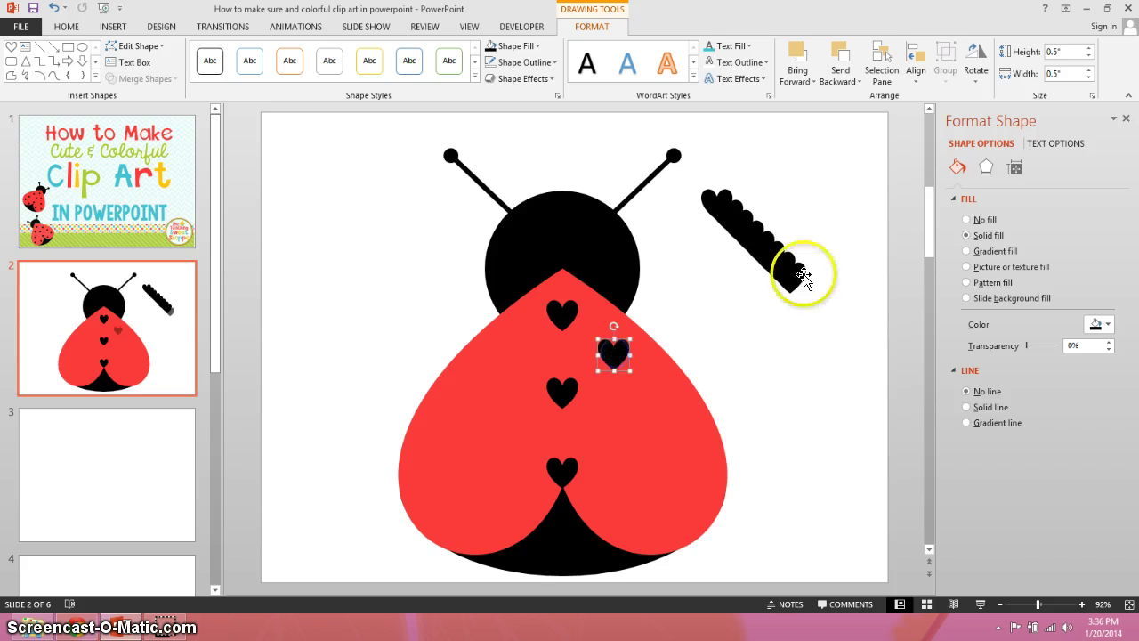
{"action": "left_click_drag", "start_coordinate": [778, 265], "coordinate": [505, 353]}
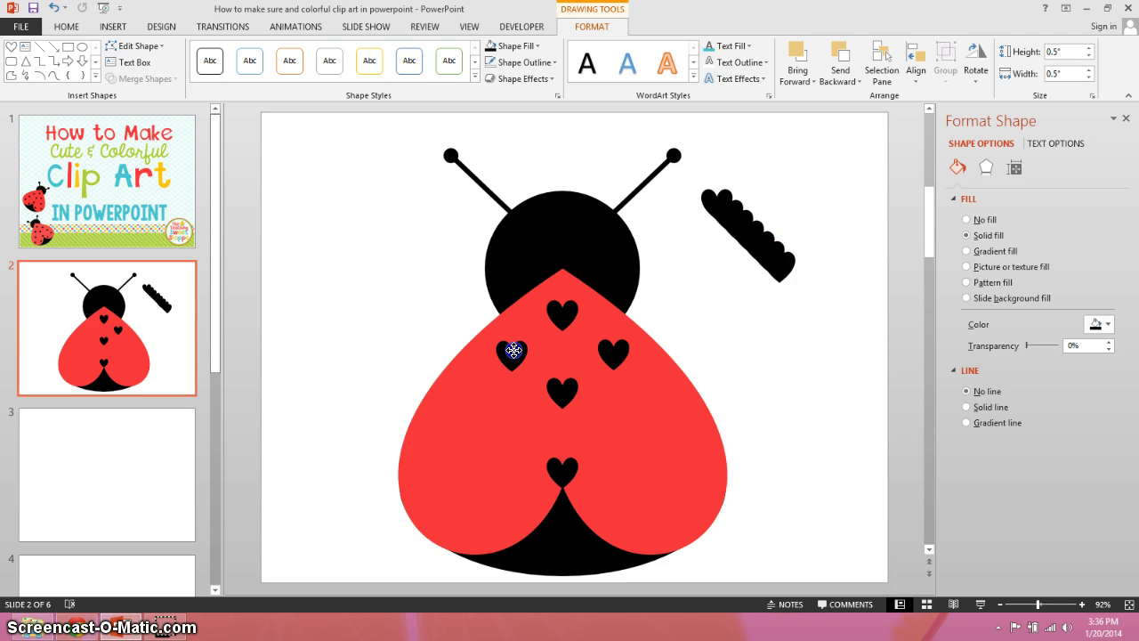
{"action": "left_click_drag", "start_coordinate": [514, 350], "coordinate": [512, 352]}
- Spread more heart copies over the middle and lower areas of both halves of the red body
{"action": "left_click_drag", "start_coordinate": [783, 263], "coordinate": [665, 405]}
{"action": "left_click_drag", "start_coordinate": [766, 249], "coordinate": [461, 406]}
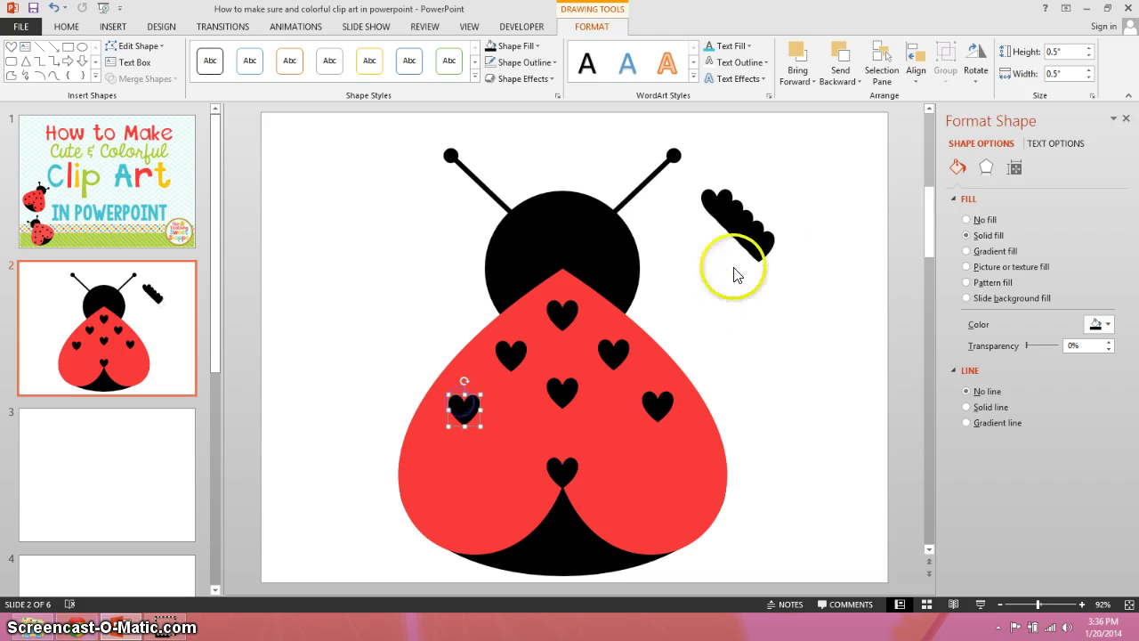
{"action": "left_click_drag", "start_coordinate": [753, 244], "coordinate": [511, 420]}
{"action": "left_click_drag", "start_coordinate": [755, 240], "coordinate": [664, 511]}
{"action": "left_click_drag", "start_coordinate": [739, 223], "coordinate": [470, 501]}
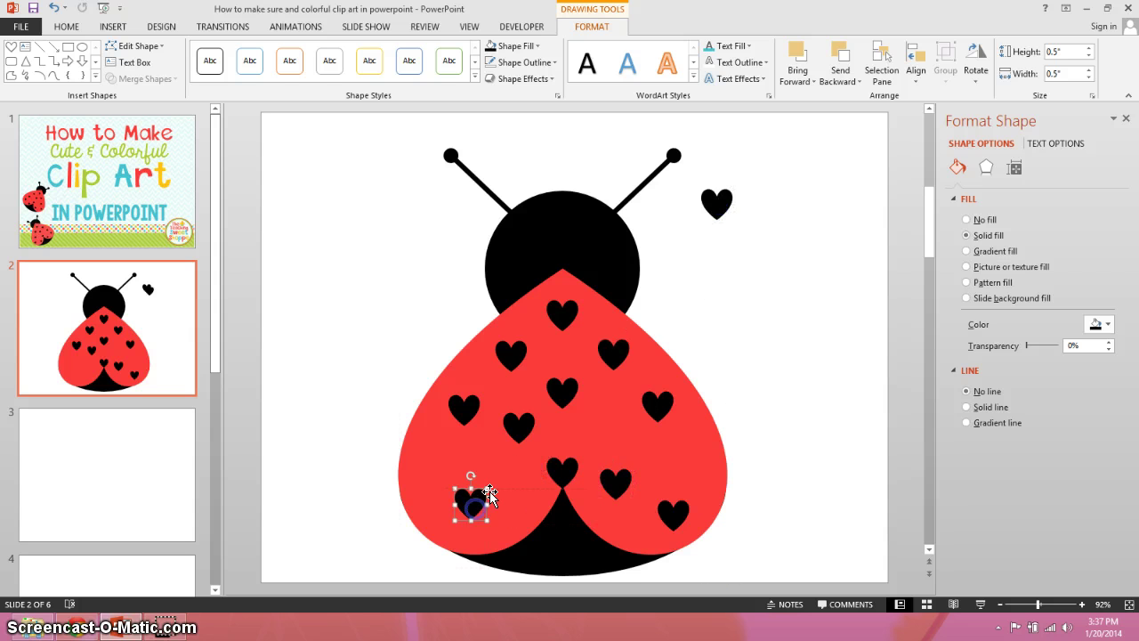
- Place the remaining heart copy on the body's right half and add one more duplicate near its left edge
{"action": "left_click_drag", "start_coordinate": [715, 204], "coordinate": [621, 427]}
{"action": "key", "text": "ctrl+d"}
{"action": "left_click", "coordinate": [826, 380]}
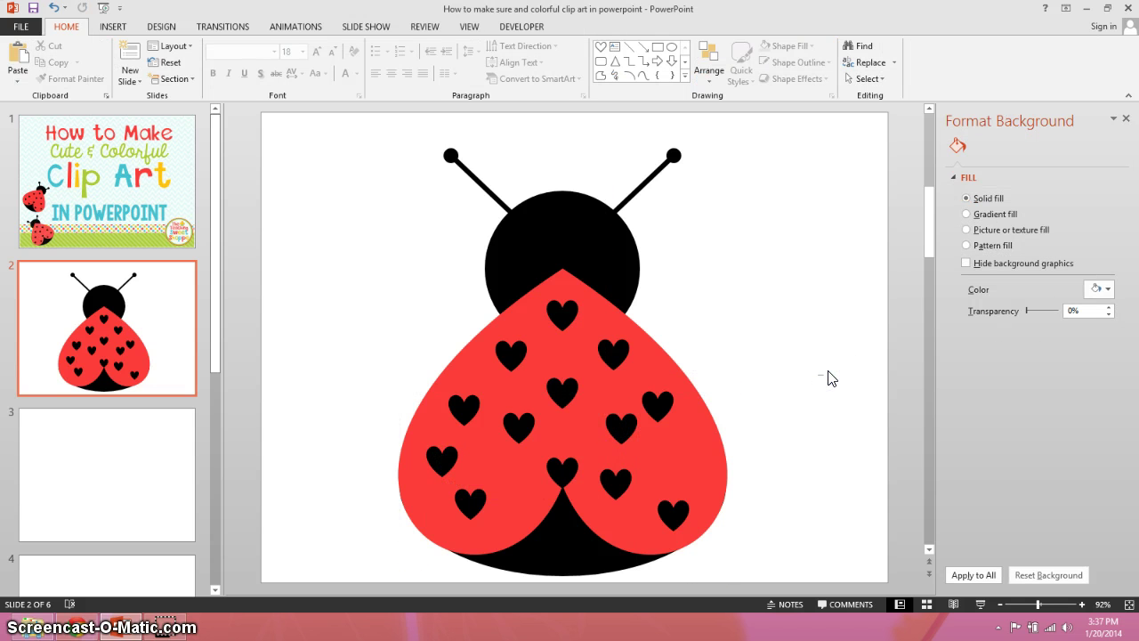
- Select the whole ladybug and save it as a PNG picture named Lovebug_coral red in the Lovebugs folder
{"action": "mouse_move", "coordinate": [820, 132]}
{"action": "left_mouse_down"}
{"action": "mouse_move", "coordinate": [581, 365]}
{"action": "mouse_move", "coordinate": [318, 547]}
{"action": "mouse_move", "coordinate": [311, 613]}
{"action": "left_mouse_up"}
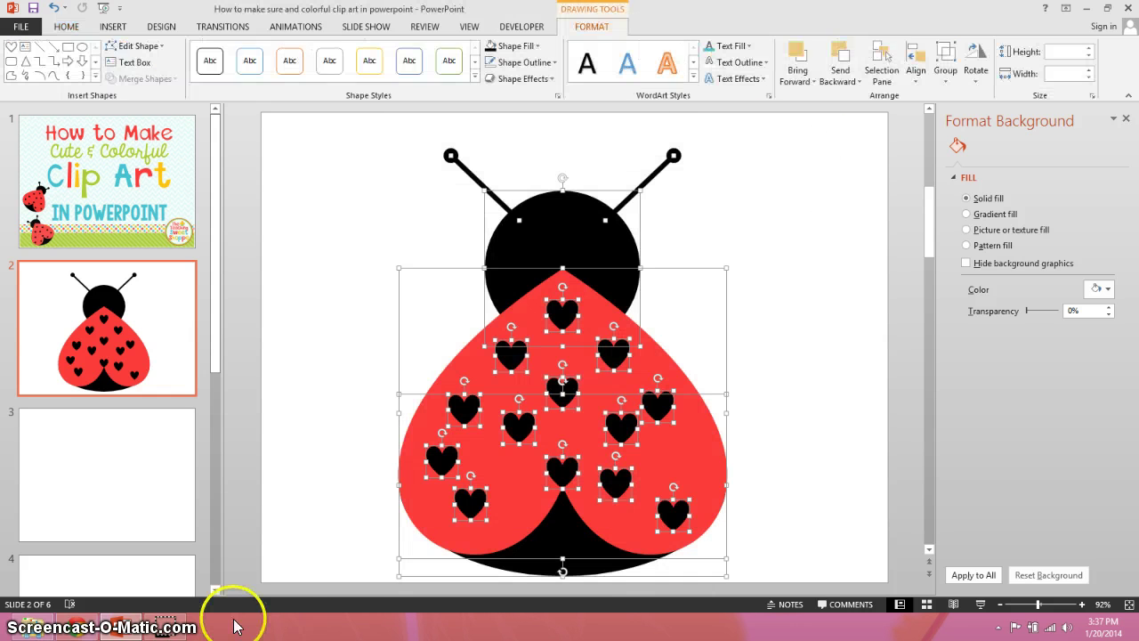
{"action": "right_click", "coordinate": [539, 235]}
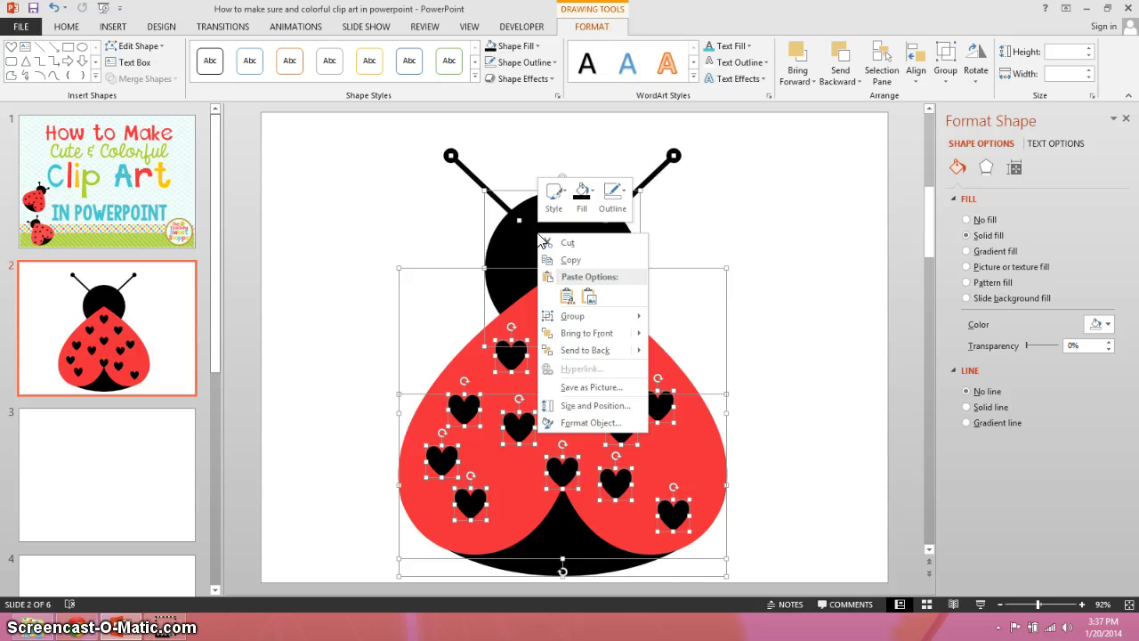
{"action": "left_click", "coordinate": [626, 394]}
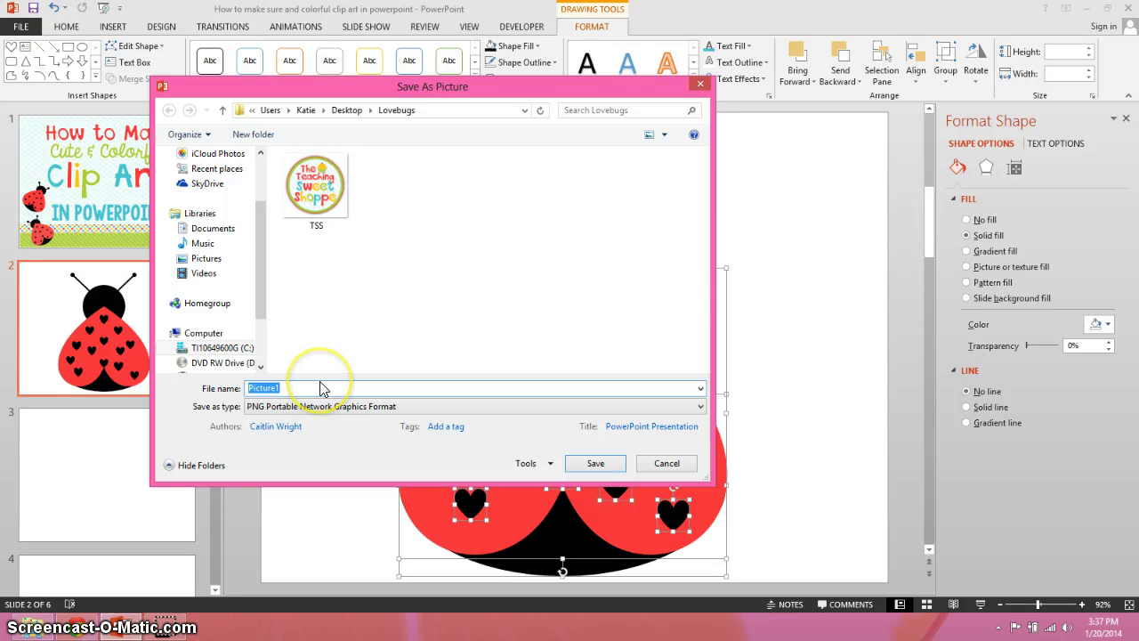
{"action": "type", "text": "Lovebug_coral red"}
{"action": "key", "text": "Return"}
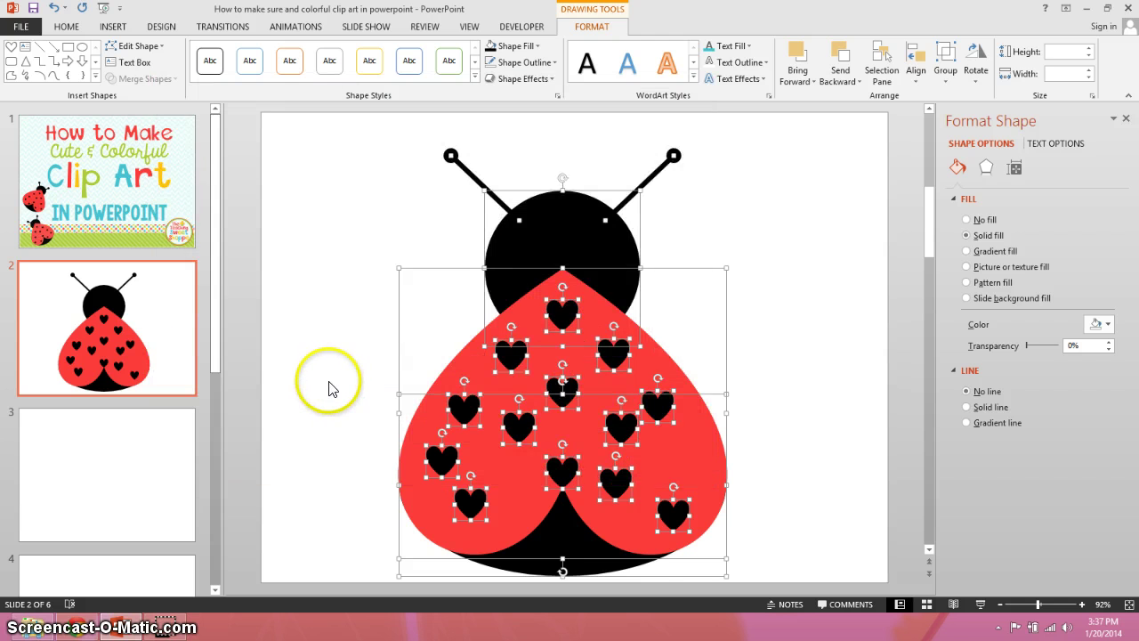
- Change the fill of the ladybug's large heart body to the recently used purple
{"action": "left_click", "coordinate": [326, 384]}
{"action": "double_click", "coordinate": [439, 397]}
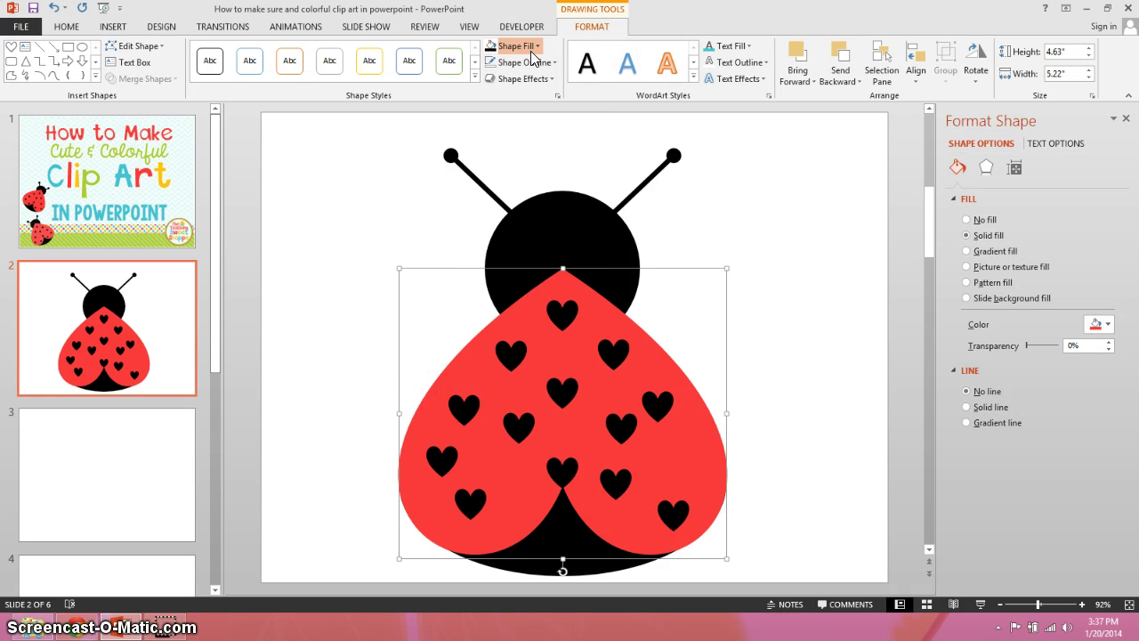
{"action": "left_click", "coordinate": [530, 49]}
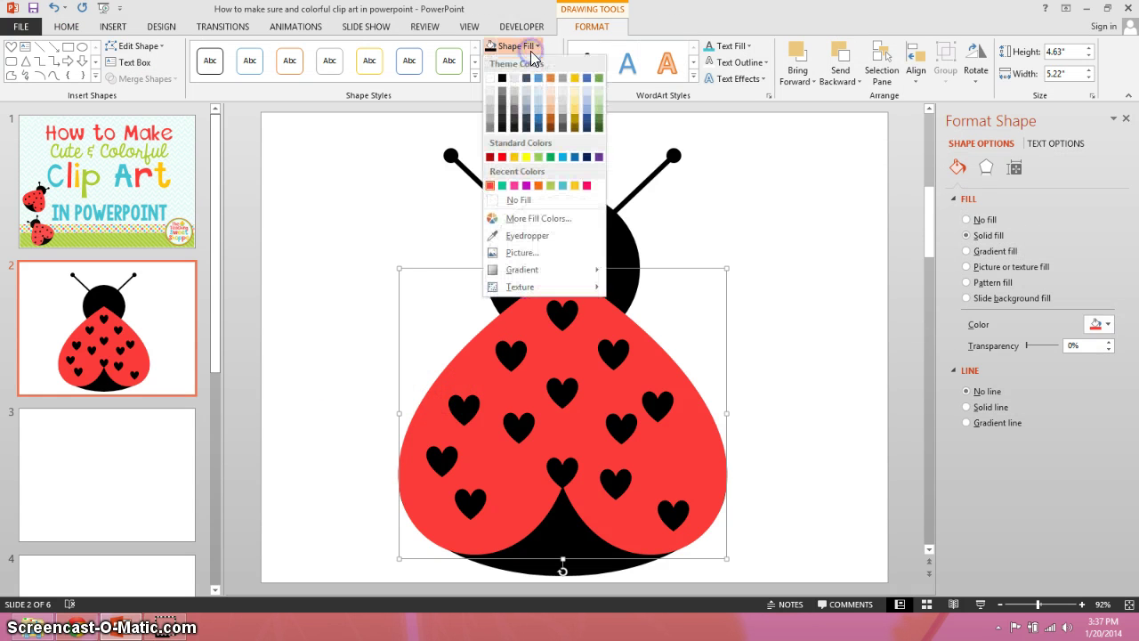
{"action": "left_click", "coordinate": [526, 185]}
{"action": "left_click", "coordinate": [288, 238]}
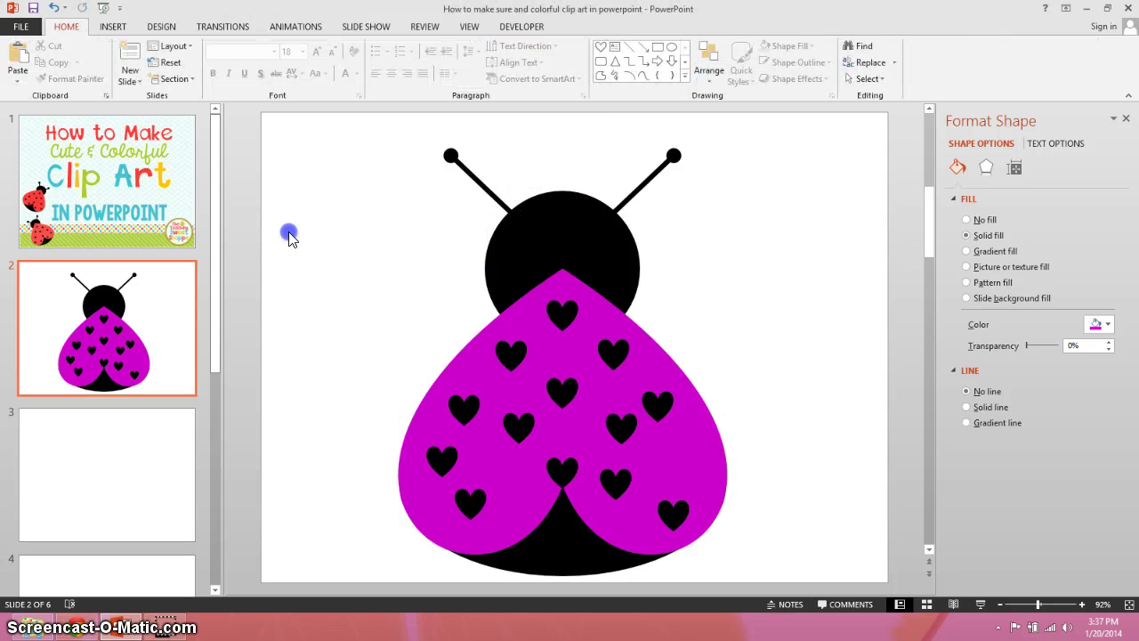
- Select the whole ladybug and save it as a PNG picture named Lovebug_purple in the Lovebugs folder
{"action": "key", "text": "ctrl+a"}
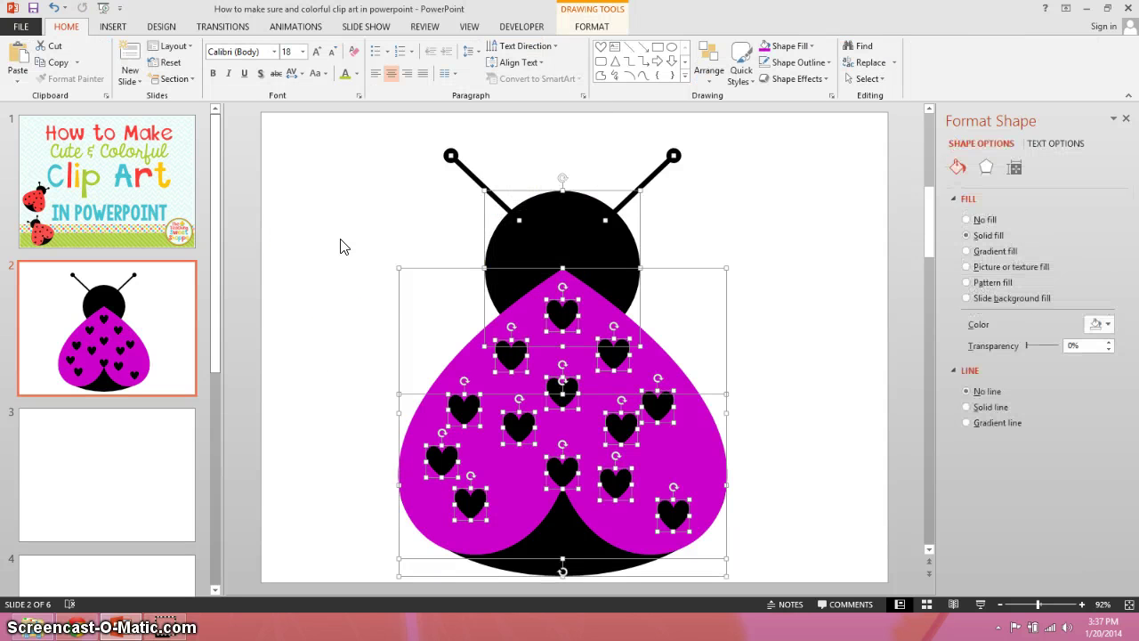
{"action": "right_click", "coordinate": [532, 242]}
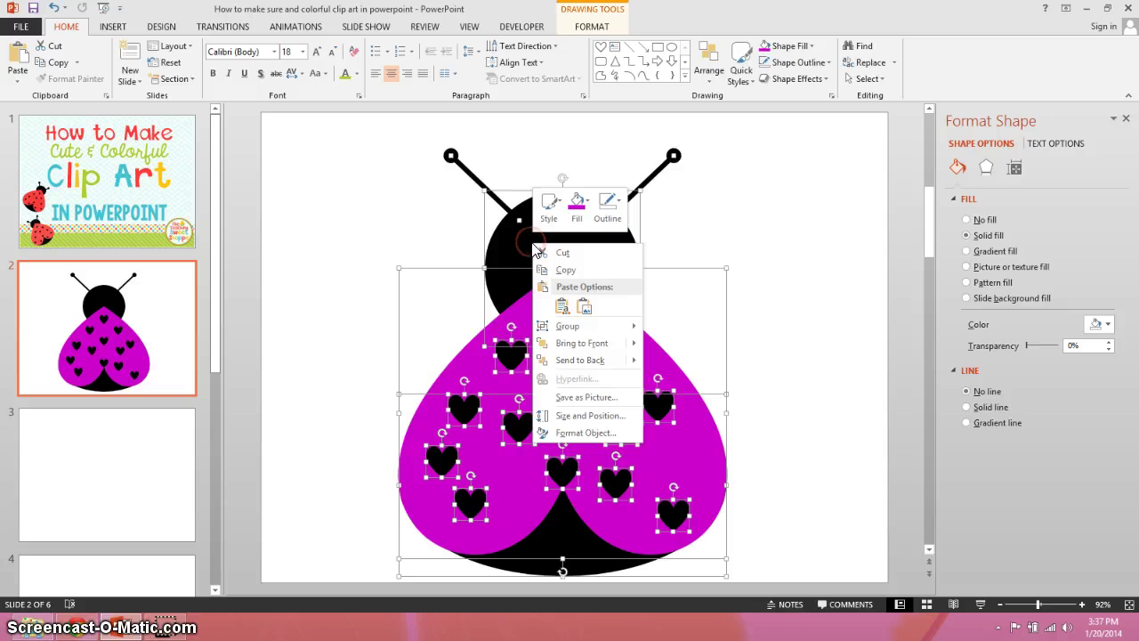
{"action": "left_click", "coordinate": [629, 394]}
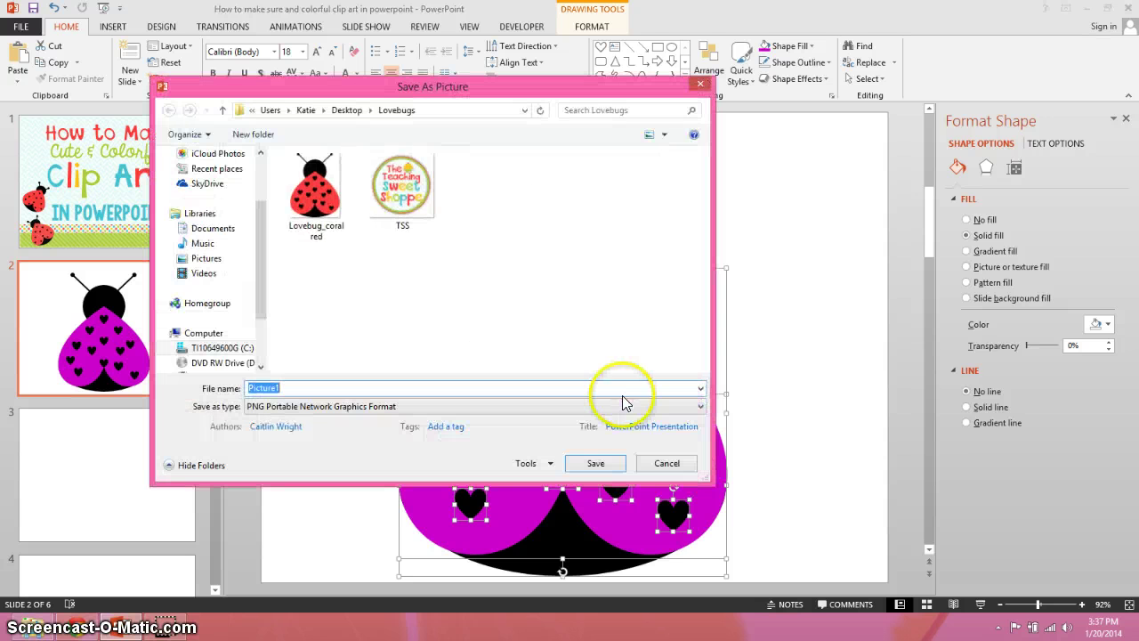
{"action": "left_click", "coordinate": [315, 192]}
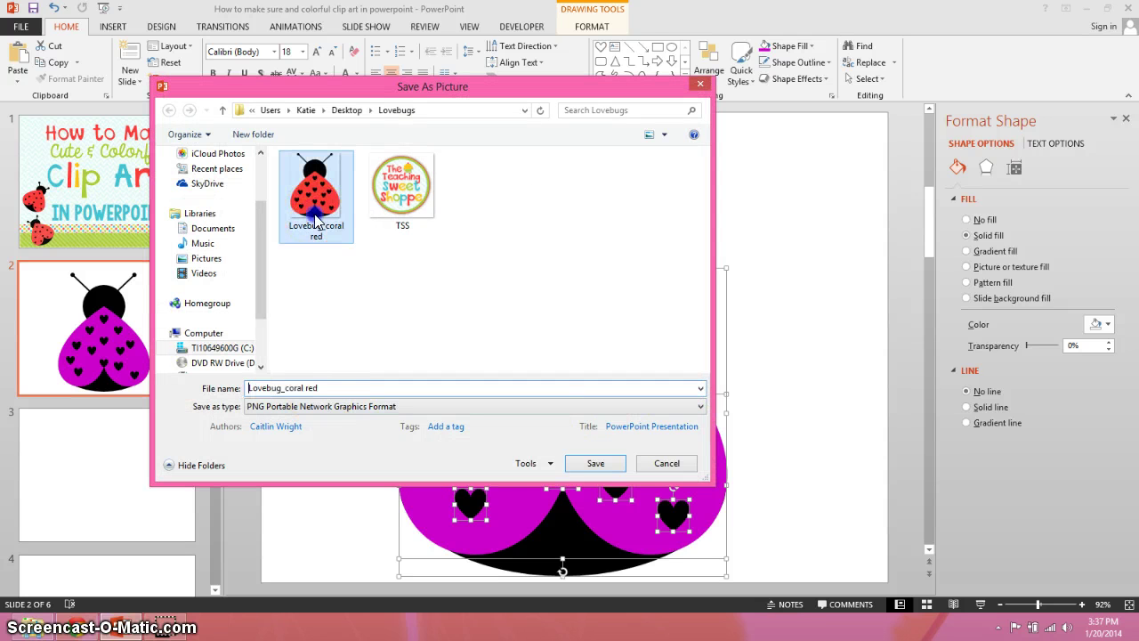
{"action": "double_click", "coordinate": [325, 388]}
{"action": "key", "text": "BackSpace"}
{"action": "key", "text": "BackSpace"}
{"action": "key", "text": "BackSpace"}
{"action": "key", "text": "BackSpace"}
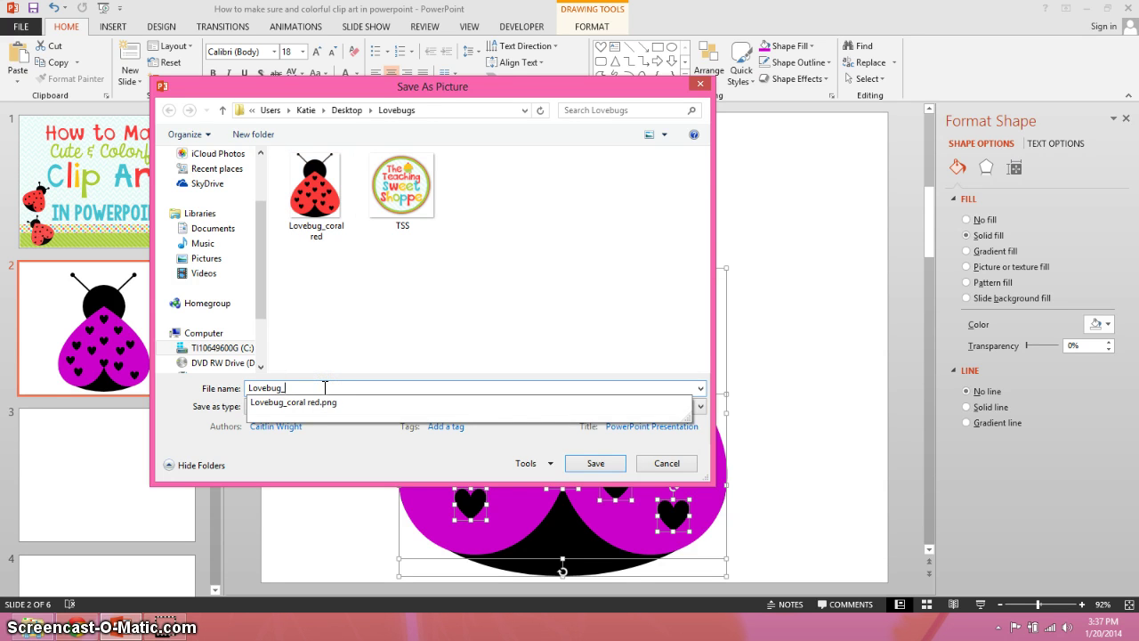
{"action": "type", "text": "purple"}
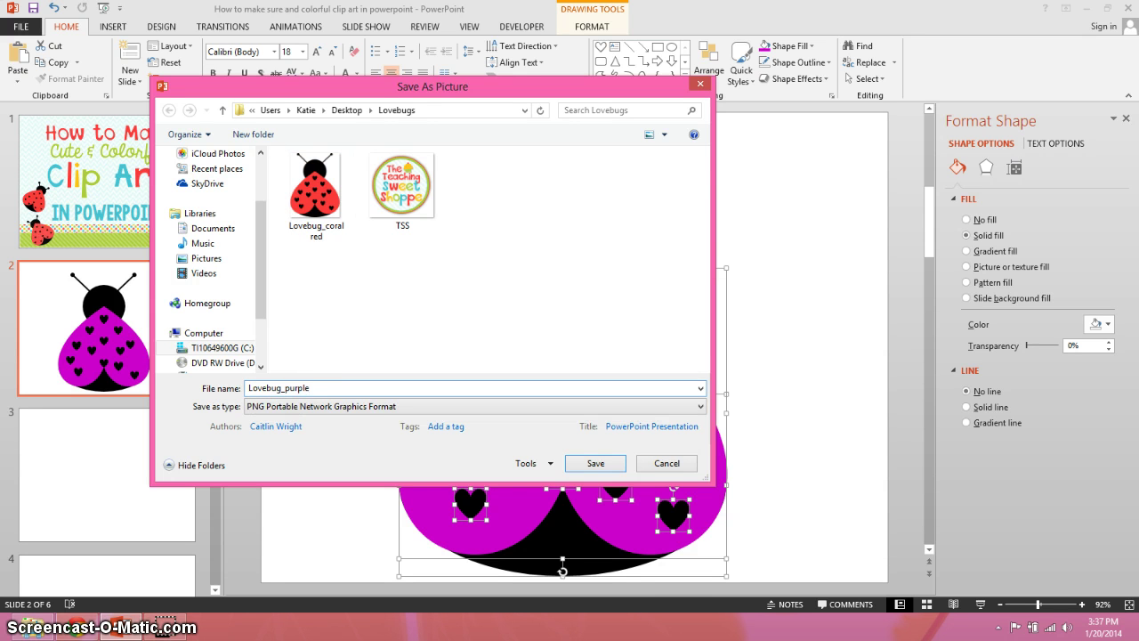
{"action": "left_click", "coordinate": [594, 463]}
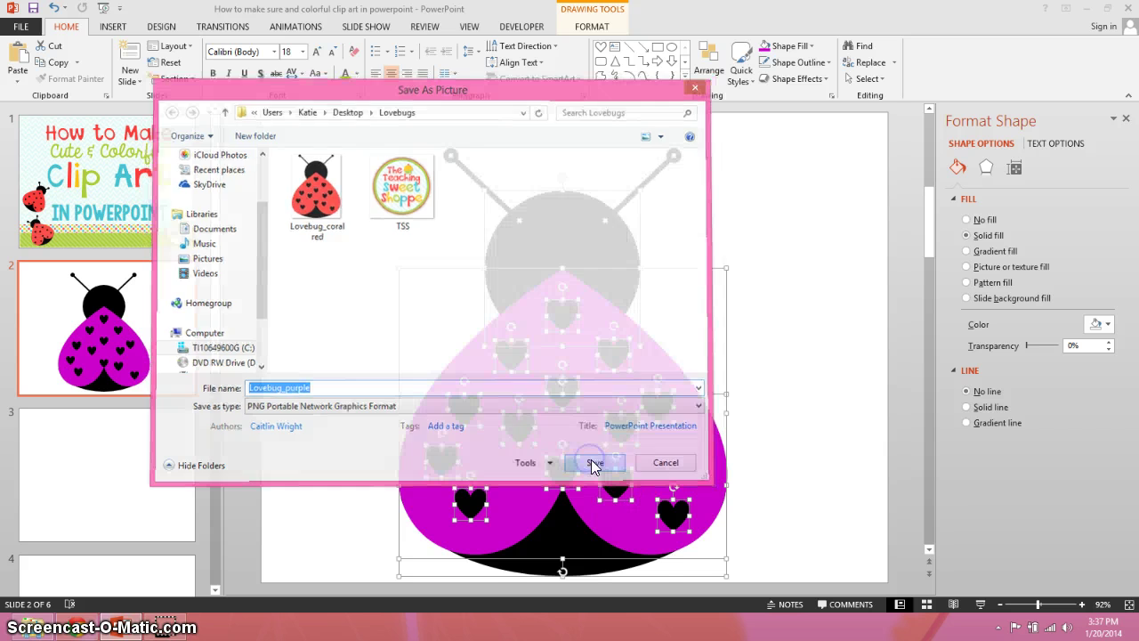
{"action": "left_click", "coordinate": [809, 384]}
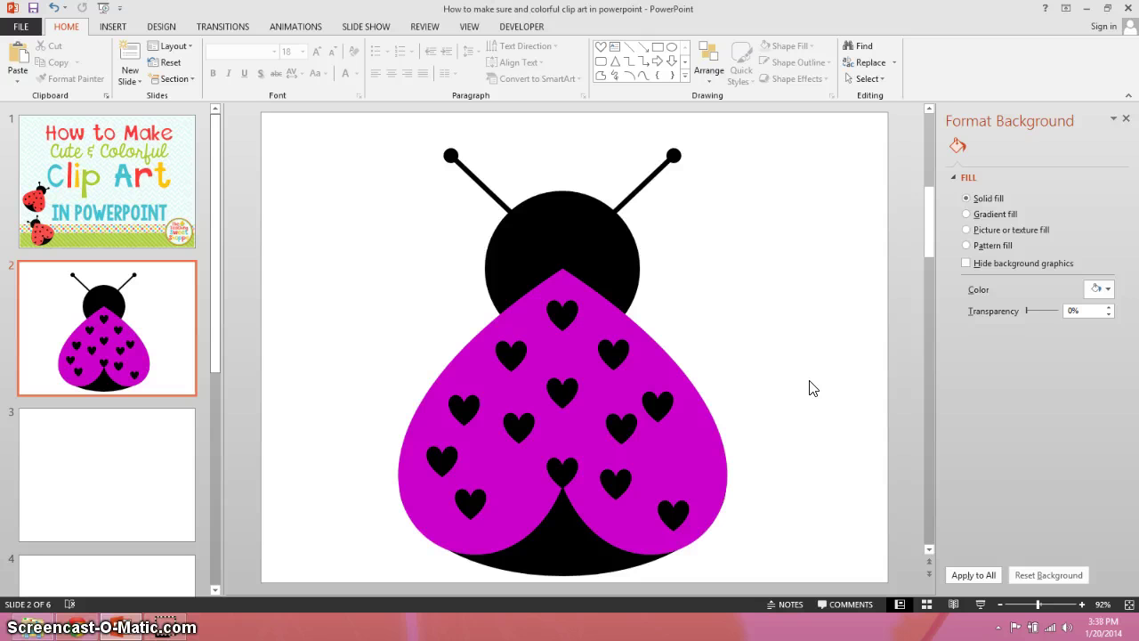
- Fill the ladybug's head circle with the Creative Dotty_Black picture from the 0_TSS Blog folder
{"action": "left_click", "coordinate": [494, 251]}
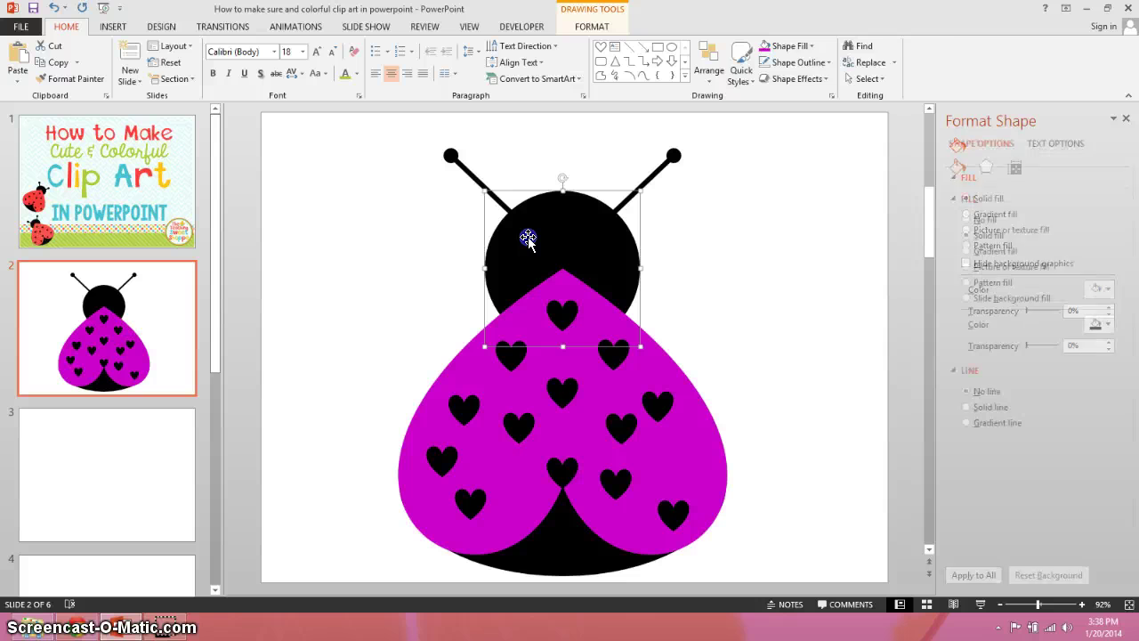
{"action": "left_click", "coordinate": [592, 26]}
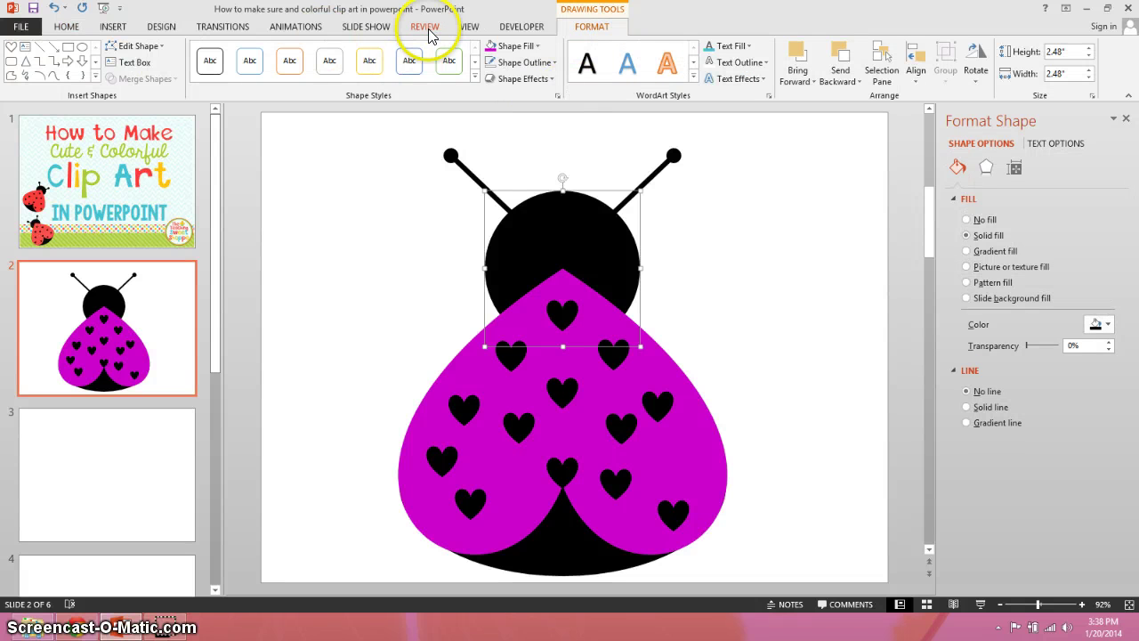
{"action": "left_click", "coordinate": [527, 49]}
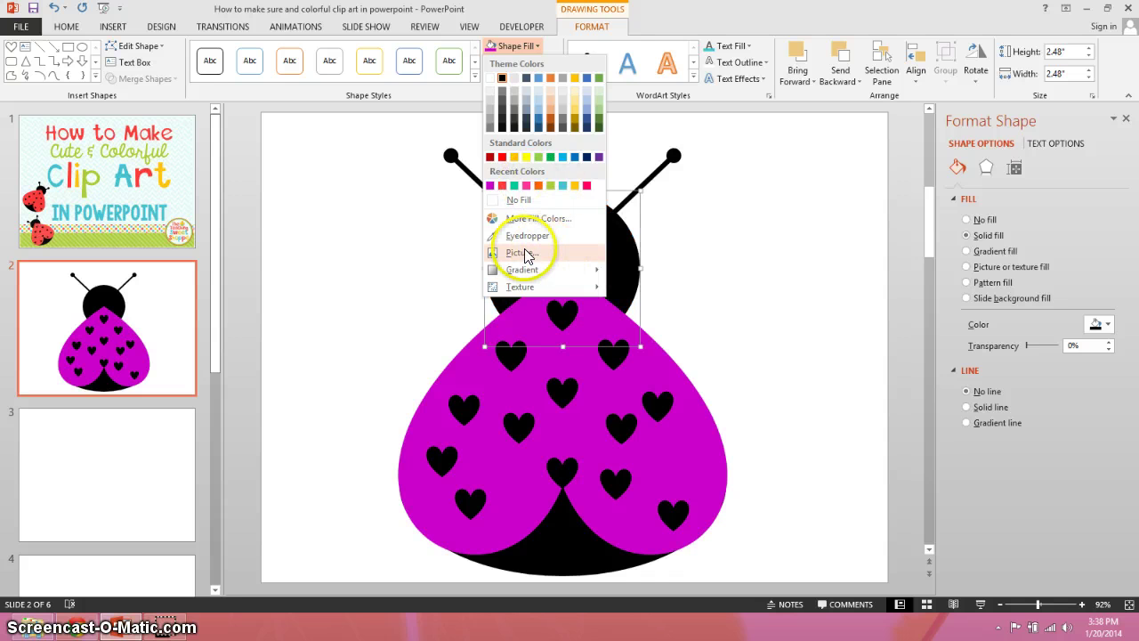
{"action": "left_click", "coordinate": [526, 255]}
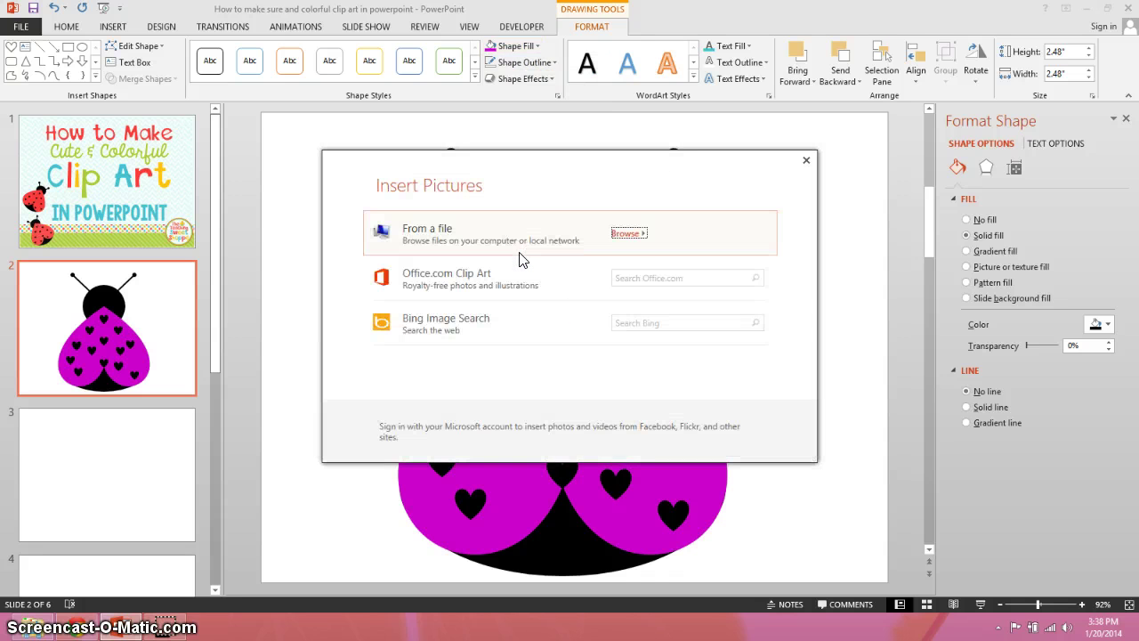
{"action": "left_click", "coordinate": [628, 234]}
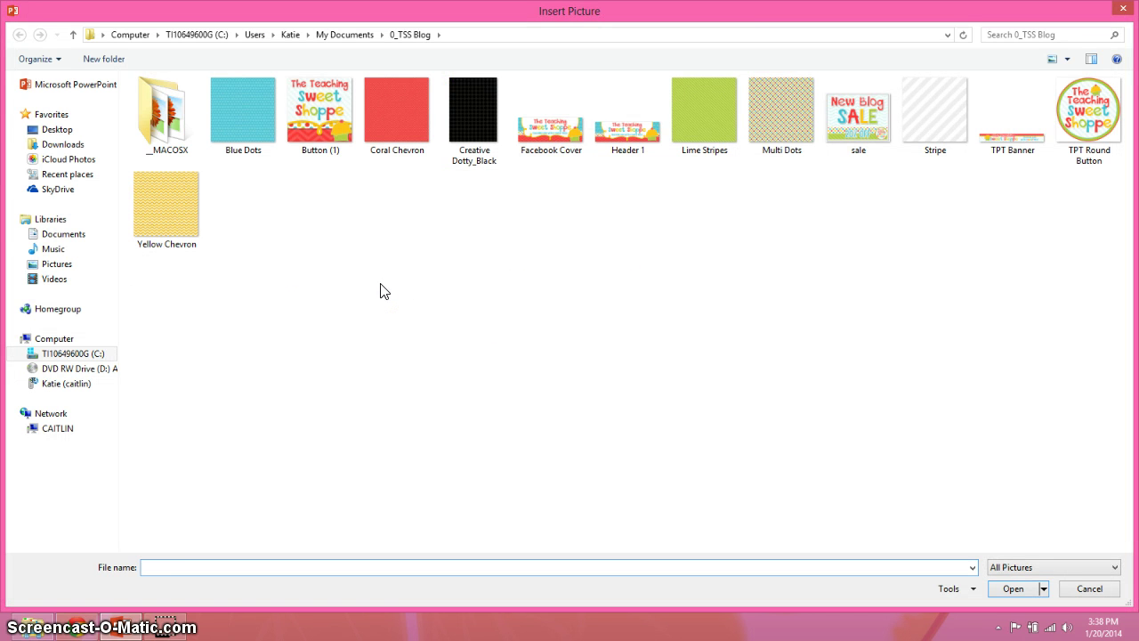
{"action": "left_click", "coordinate": [481, 110]}
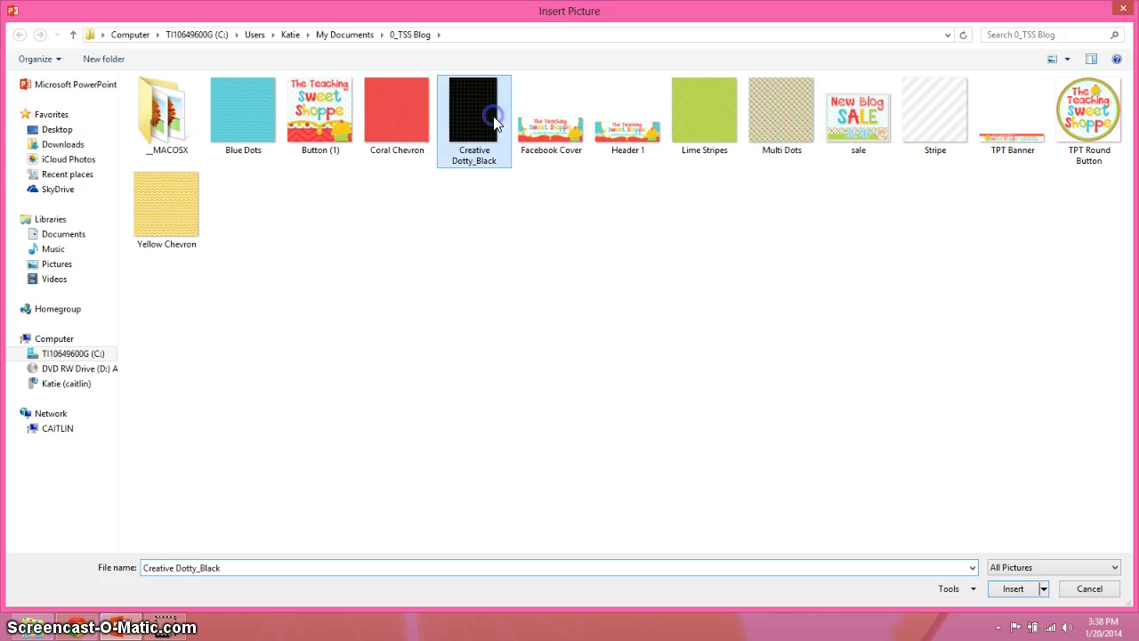
{"action": "left_click", "coordinate": [1013, 588]}
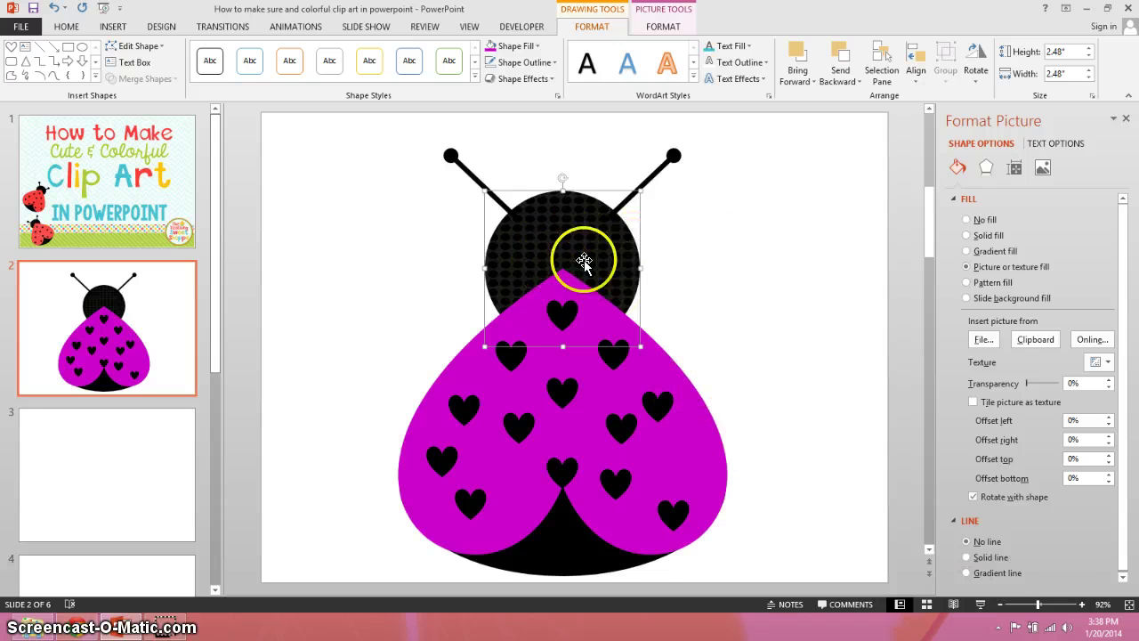
- Tile the head's picture as texture at 25% horizontal and vertical scale, and give the black shape behind the body the same picture fill
{"action": "left_click", "coordinate": [973, 402]}
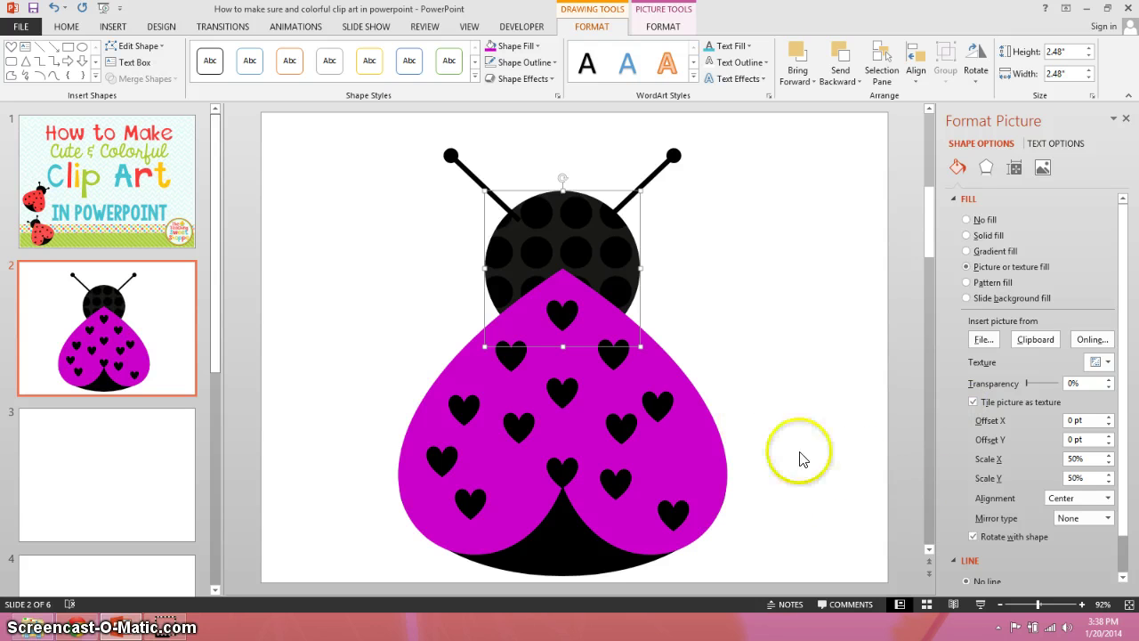
{"action": "left_click", "coordinate": [1087, 459]}
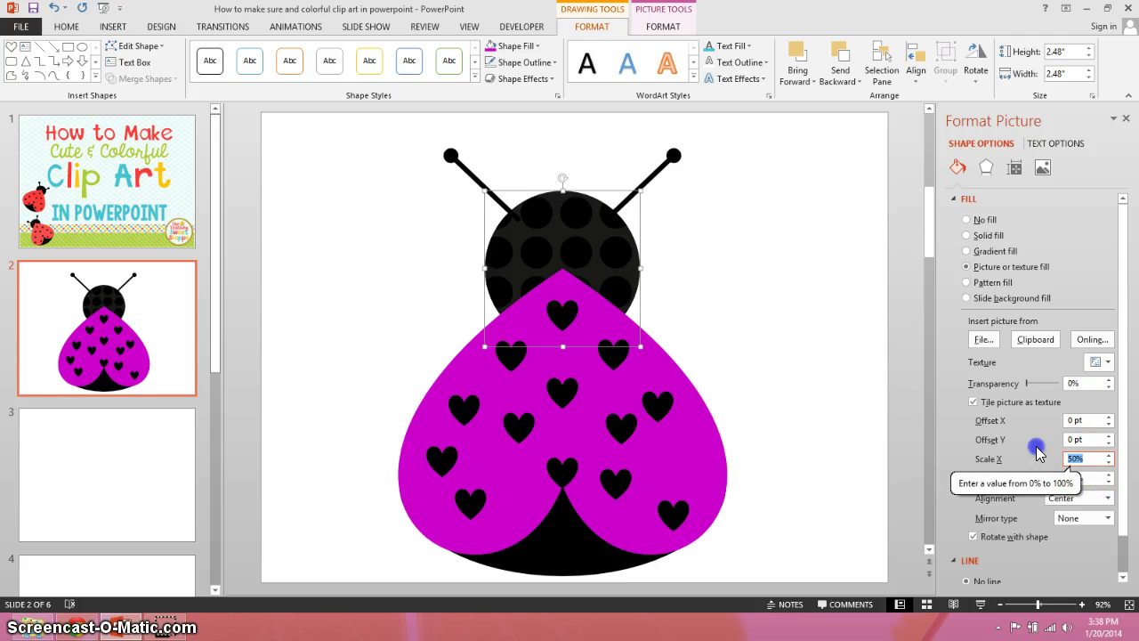
{"action": "type", "text": "25"}
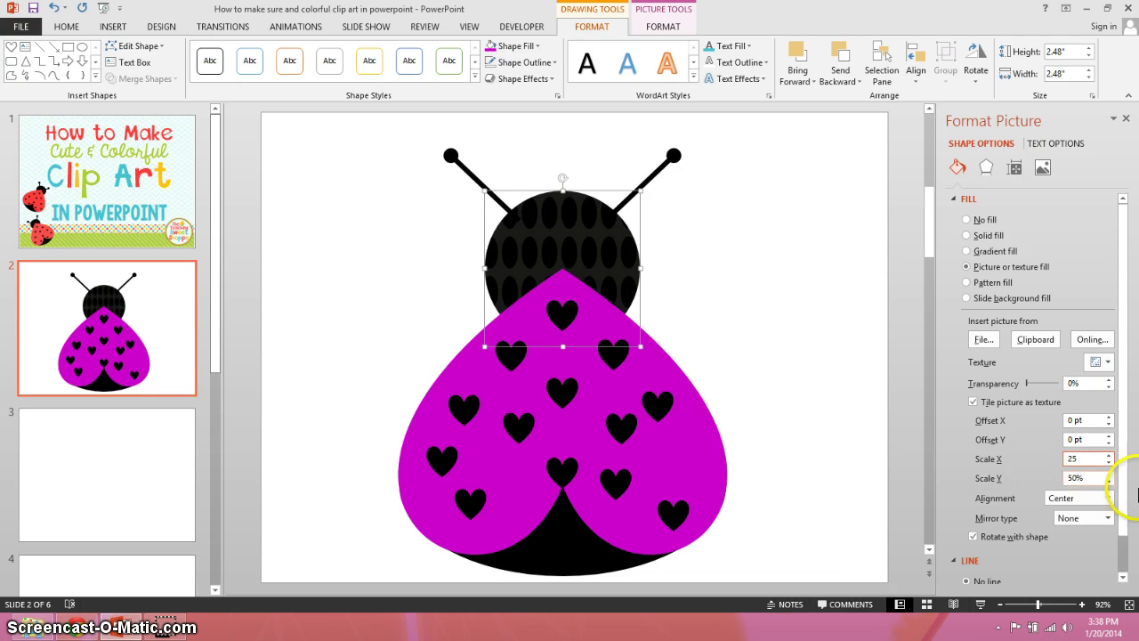
{"action": "left_click", "coordinate": [1043, 477]}
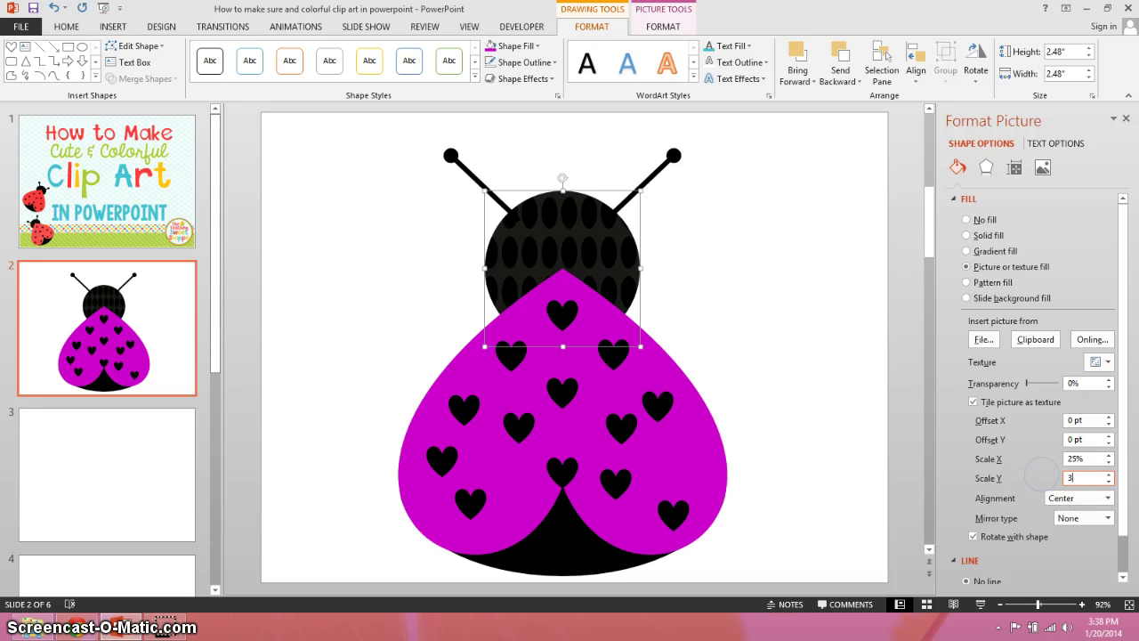
{"action": "type", "text": "3"}
{"action": "key", "text": "BackSpace"}
{"action": "type", "text": "2"}
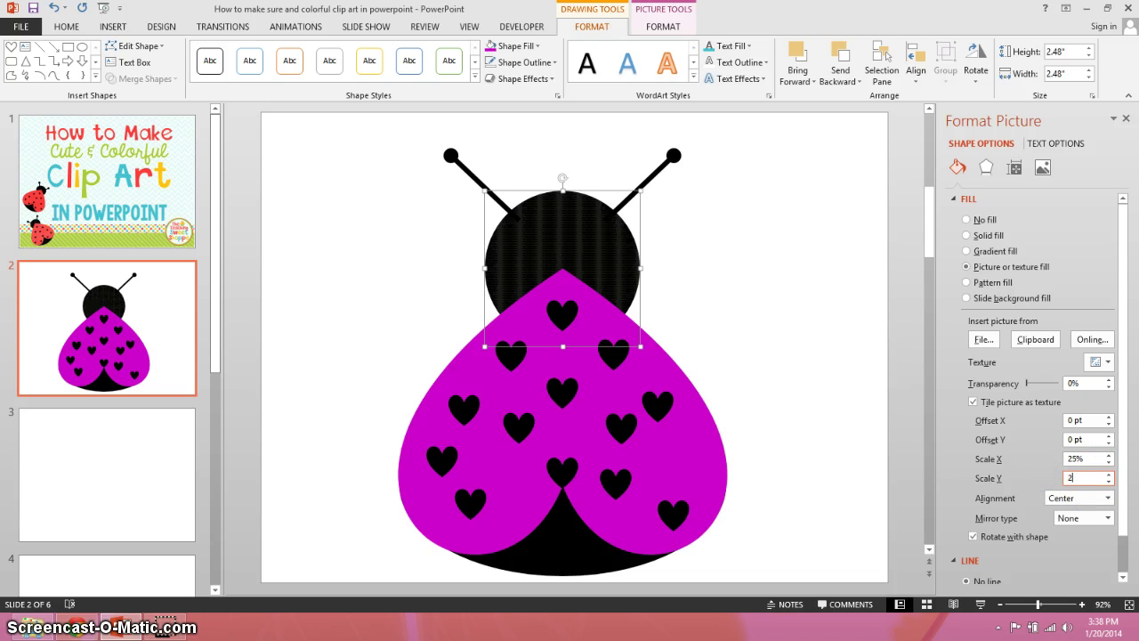
{"action": "type", "text": "5"}
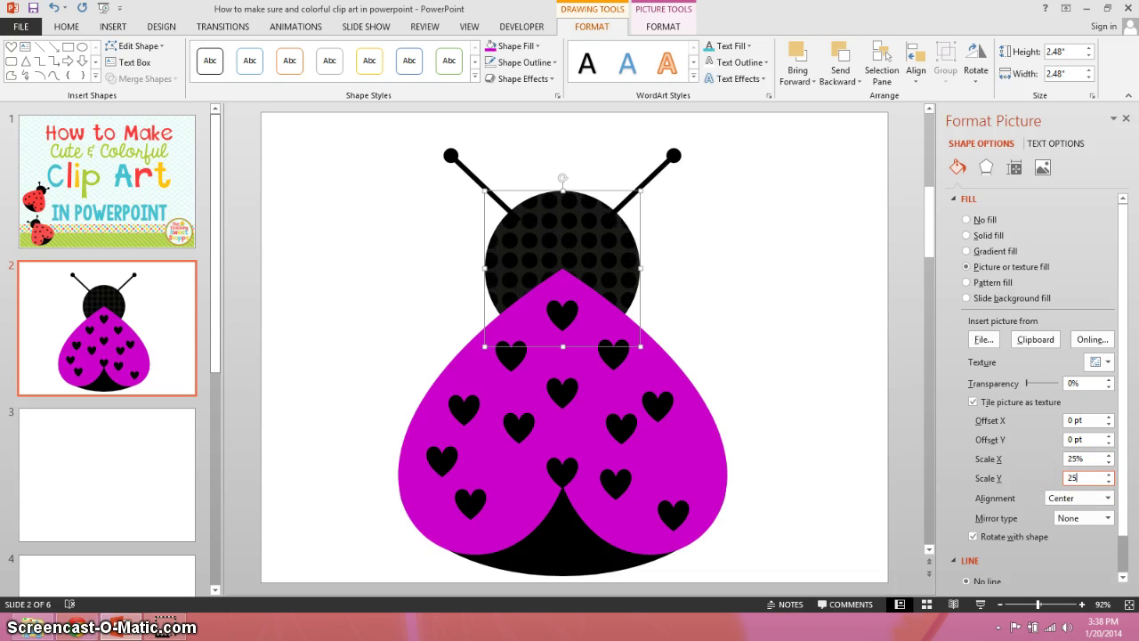
{"action": "left_click", "coordinate": [561, 527]}
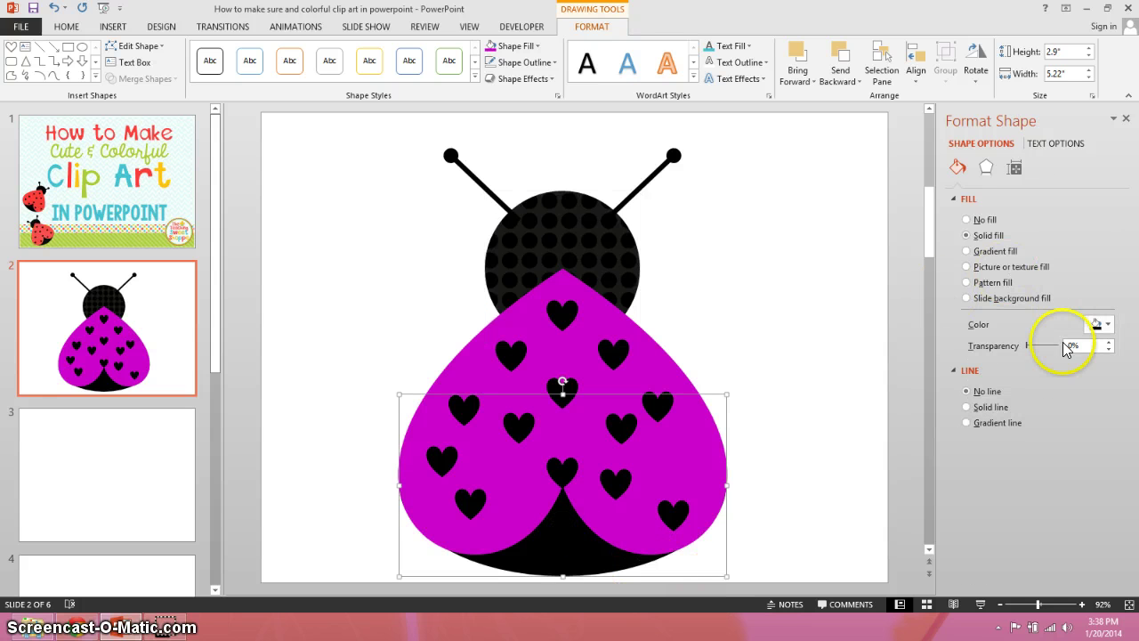
{"action": "left_click", "coordinate": [967, 267]}
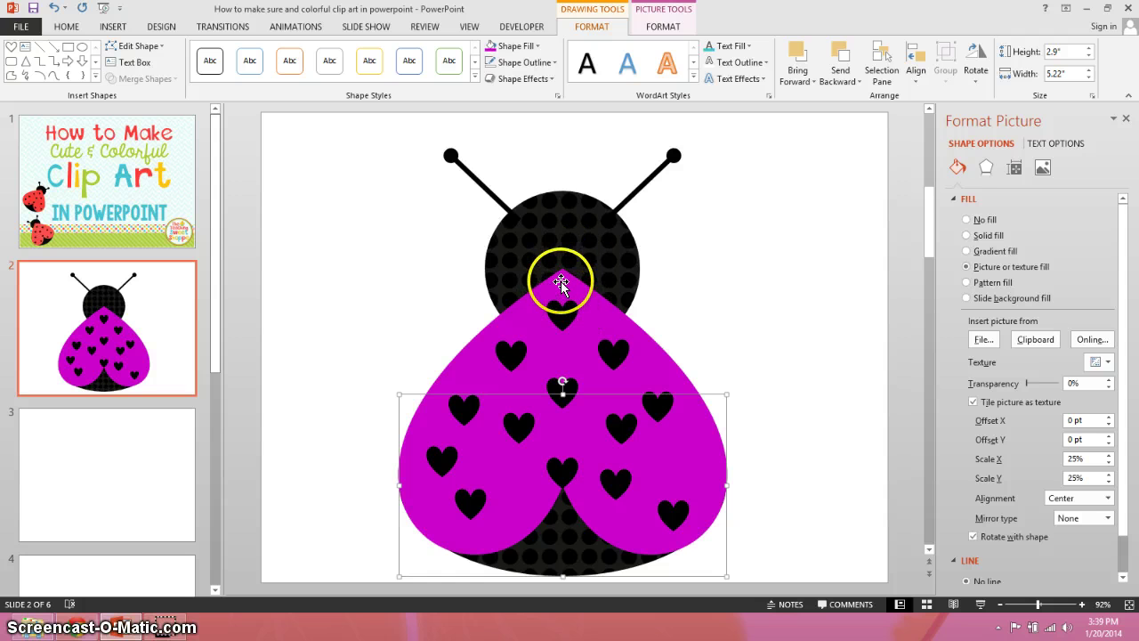
- Fill the large heart body with the Coral Chevron picture from the 0_TSS Blog folder
{"action": "left_click", "coordinate": [564, 278]}
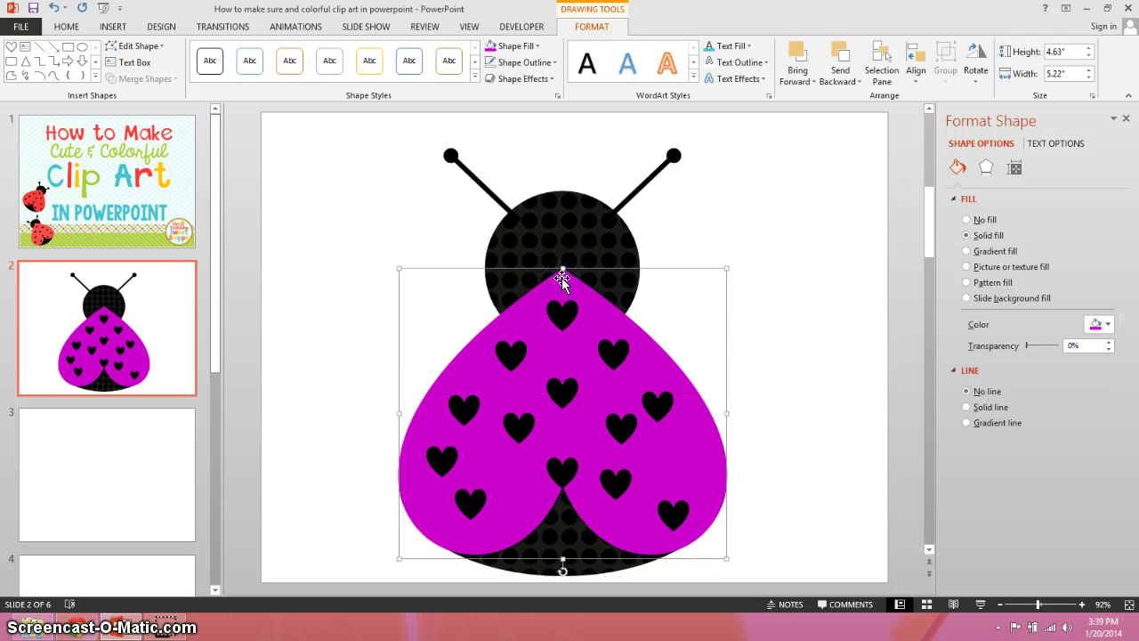
{"action": "left_click", "coordinate": [986, 267]}
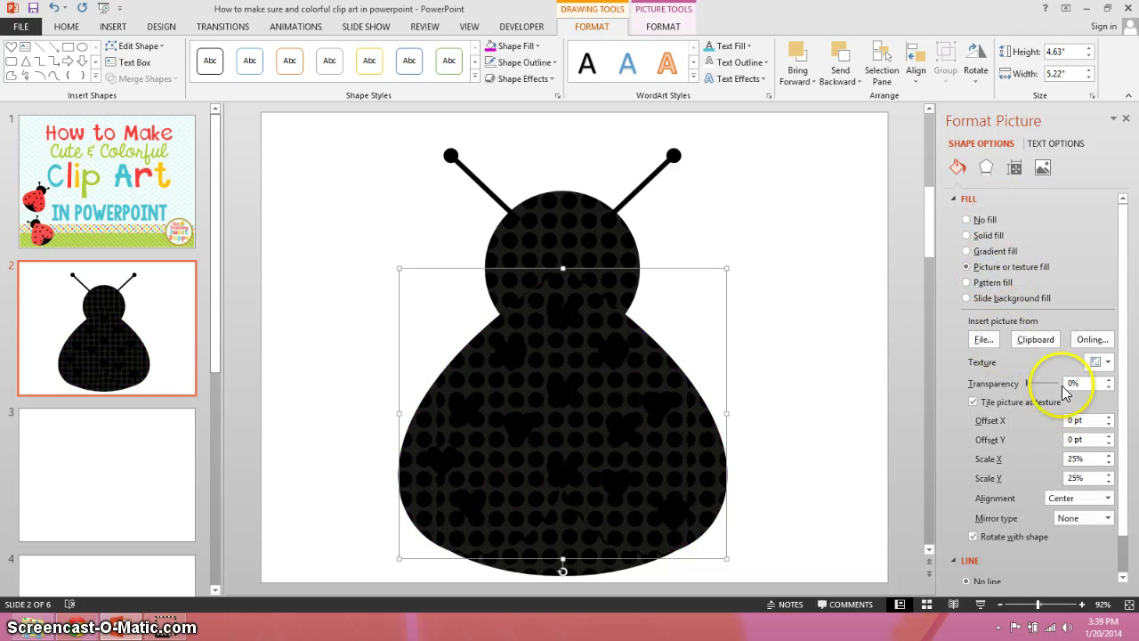
{"action": "left_click", "coordinate": [984, 342]}
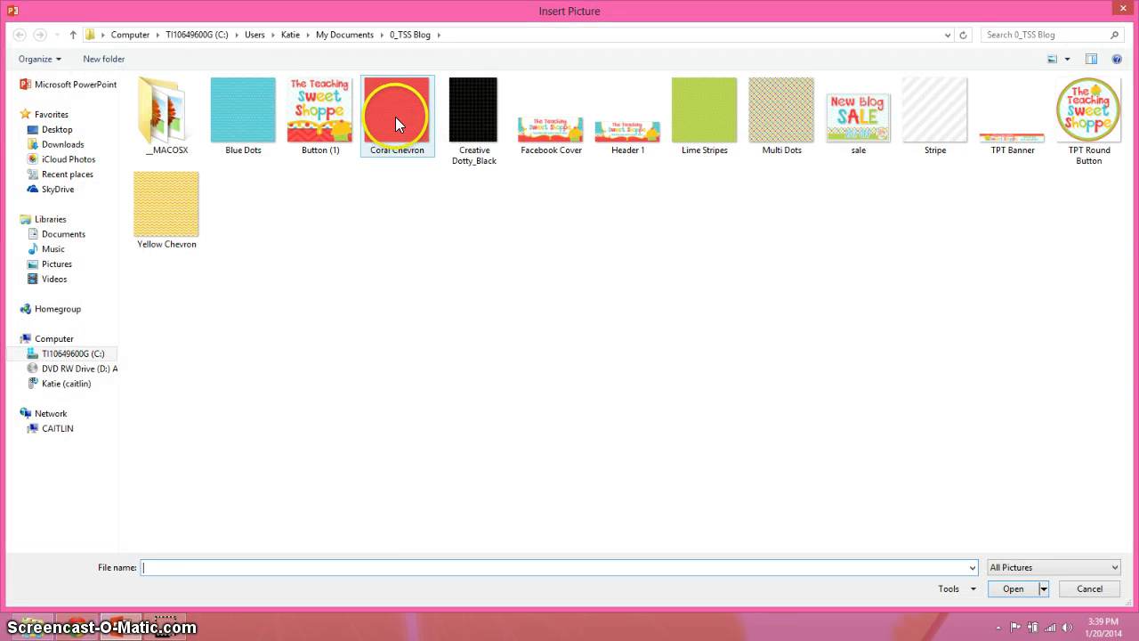
{"action": "left_click", "coordinate": [395, 117]}
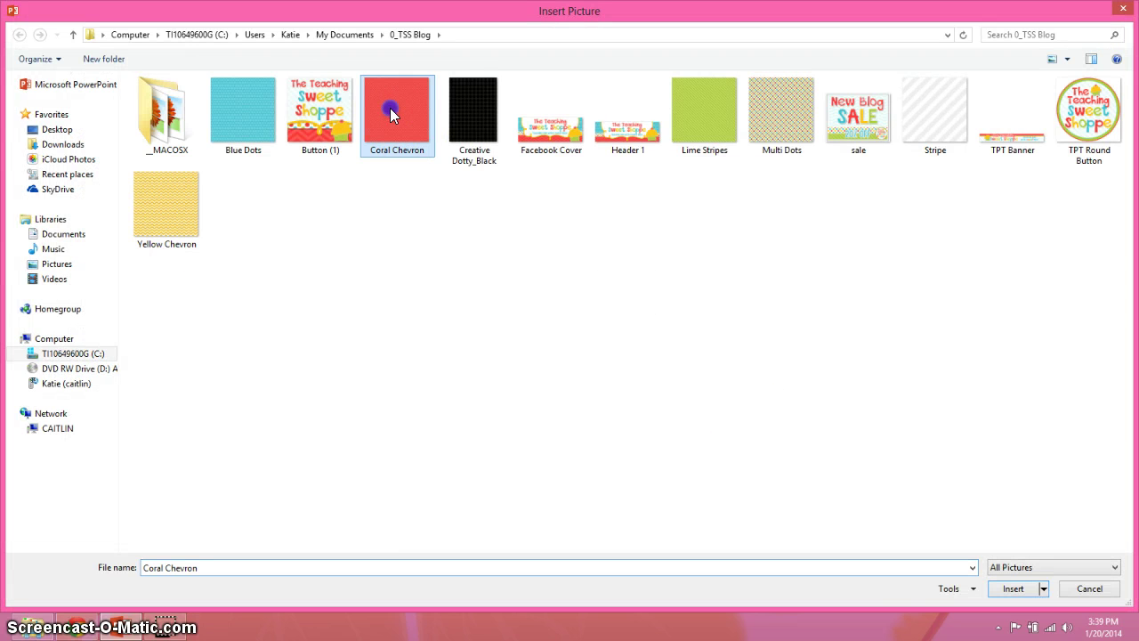
{"action": "left_click", "coordinate": [1013, 588]}
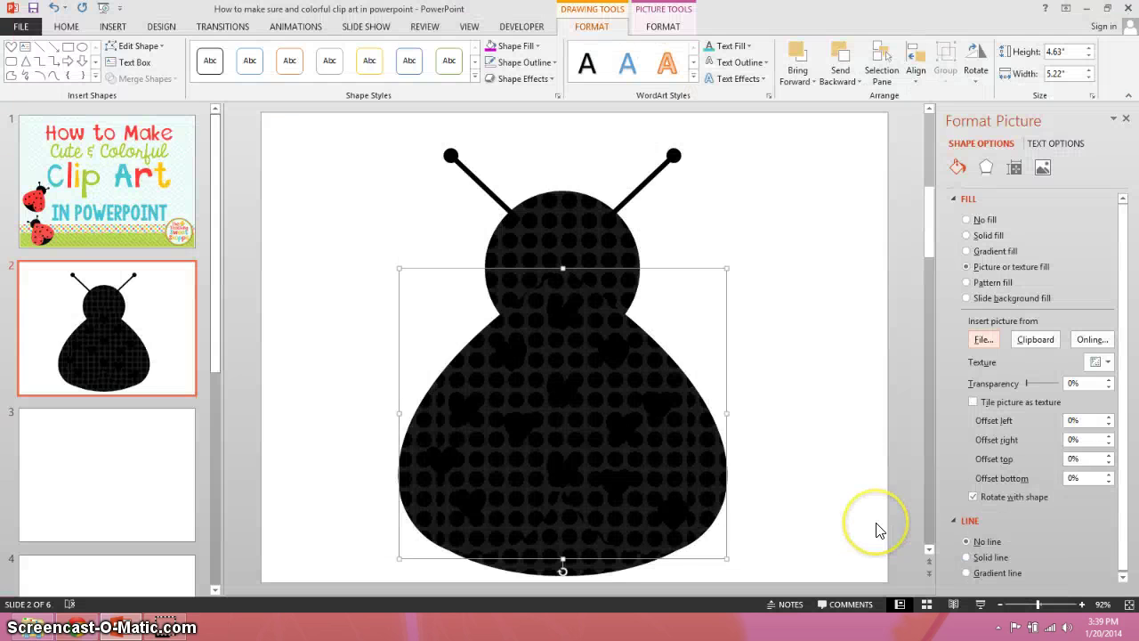
- Tile the heart body's chevron picture as texture and set its horizontal and vertical scale to 50%
{"action": "left_click", "coordinate": [974, 402]}
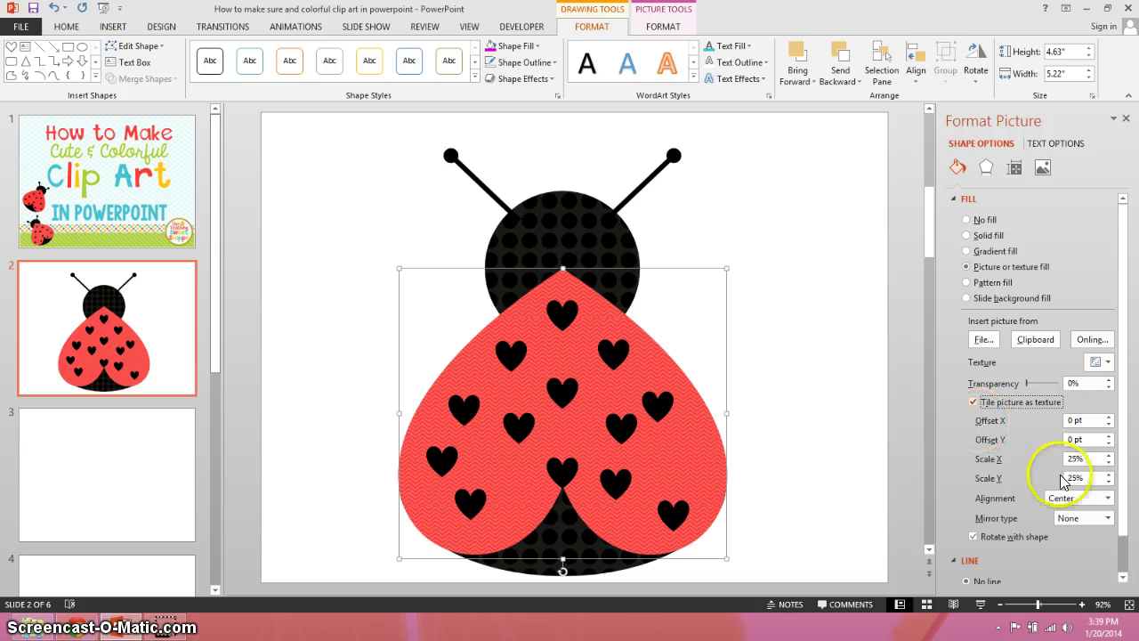
{"action": "left_click", "coordinate": [979, 456]}
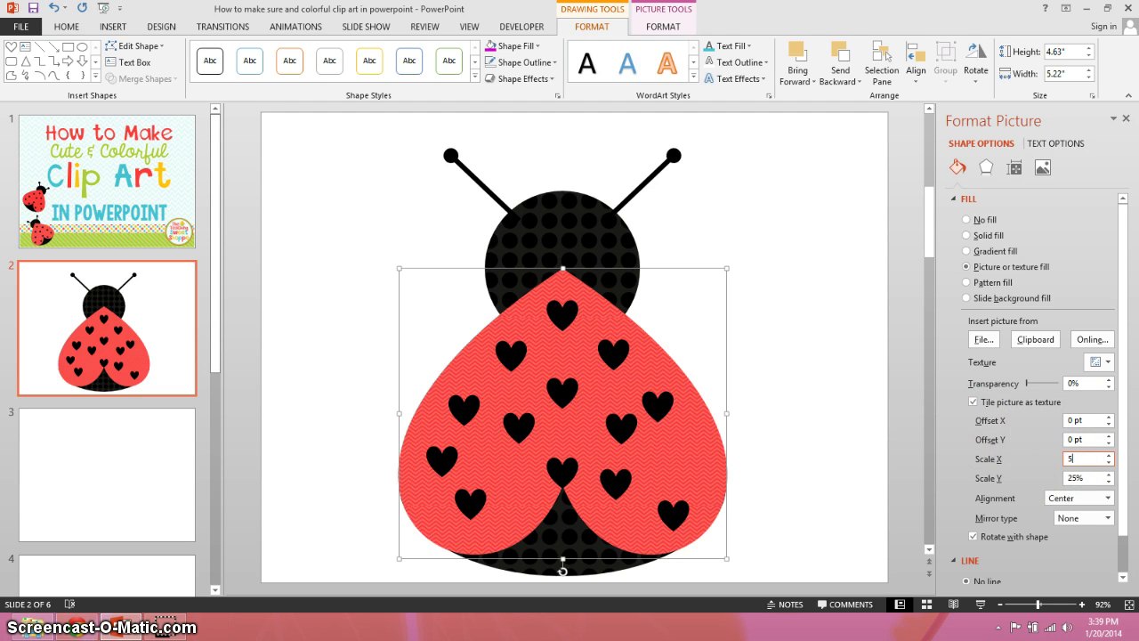
{"action": "type", "text": "50"}
{"action": "left_click", "coordinate": [1020, 478]}
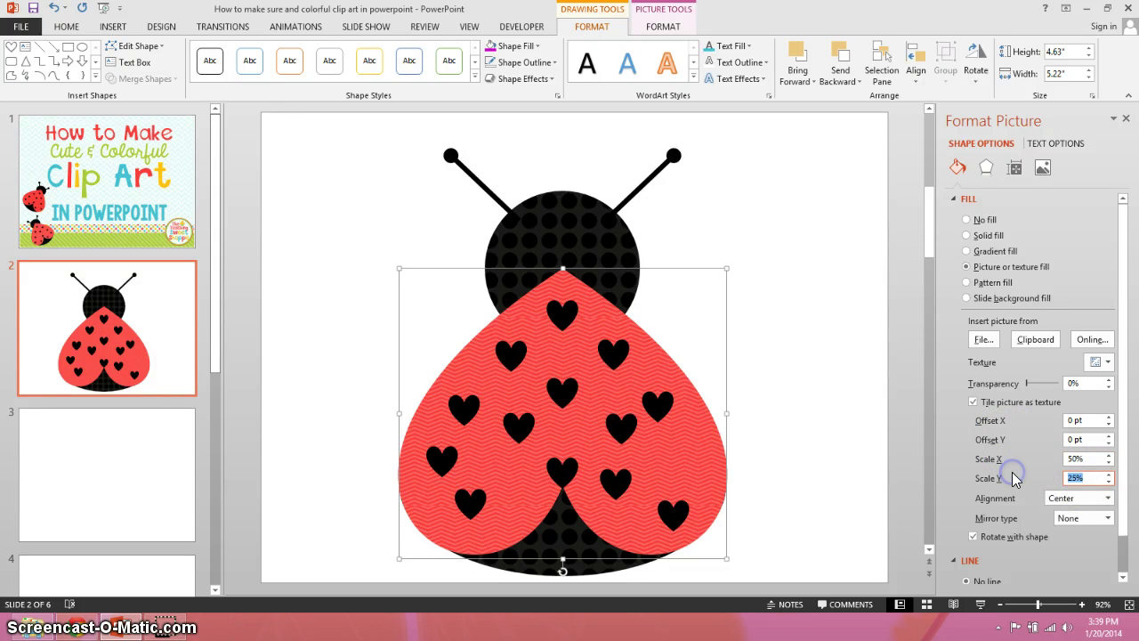
{"action": "type", "text": "50"}
{"action": "left_click", "coordinate": [798, 434]}
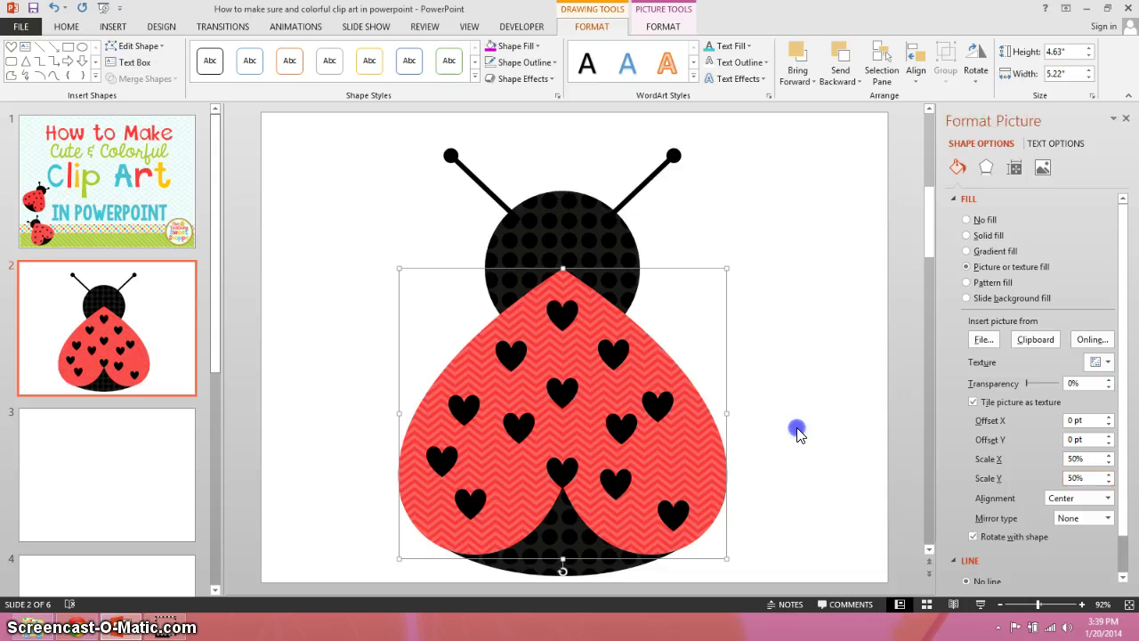
- Deselect the heart body, switch to Chrome and bring up The Teaching Sweet Shoppe Facebook page, highlighting its web address
{"action": "left_click", "coordinate": [726, 246]}
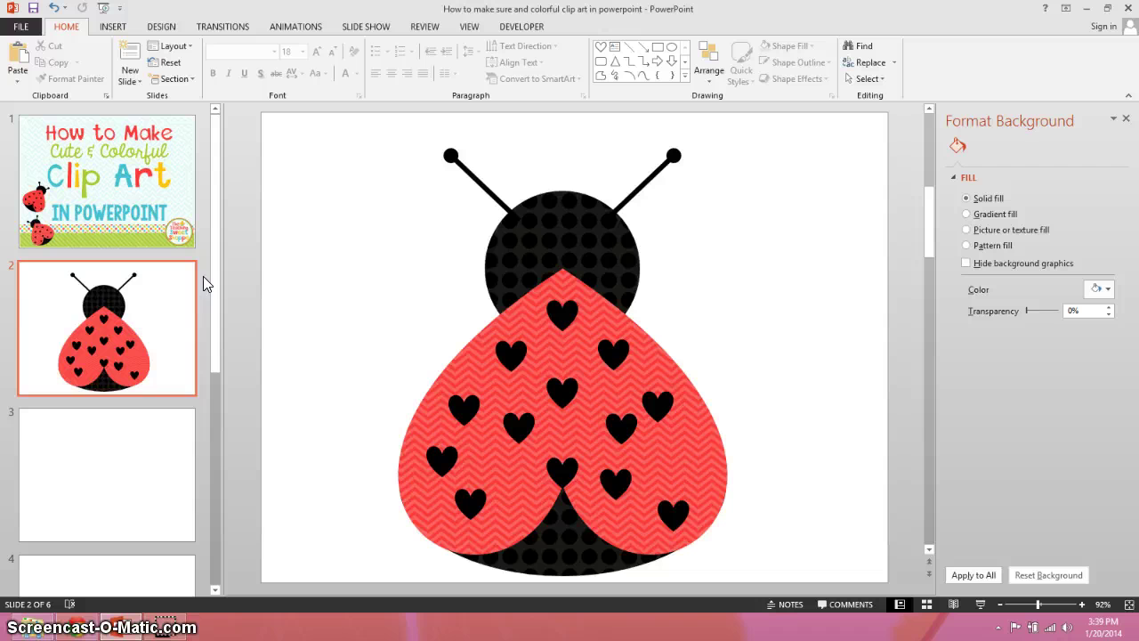
{"action": "left_click", "coordinate": [77, 626]}
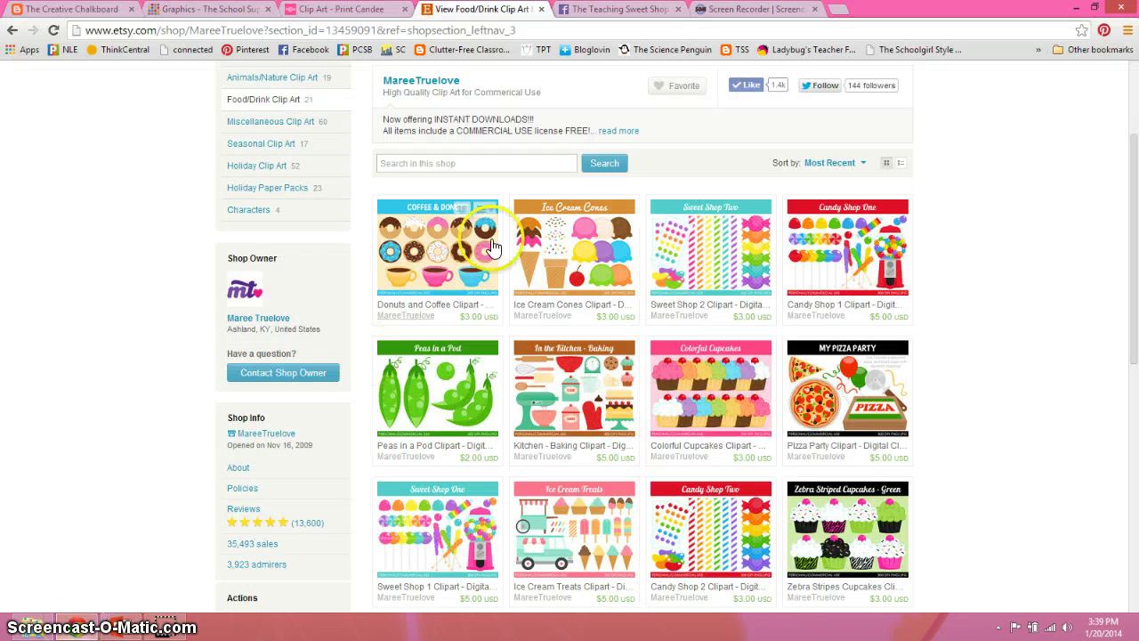
{"action": "left_click", "coordinate": [605, 11]}
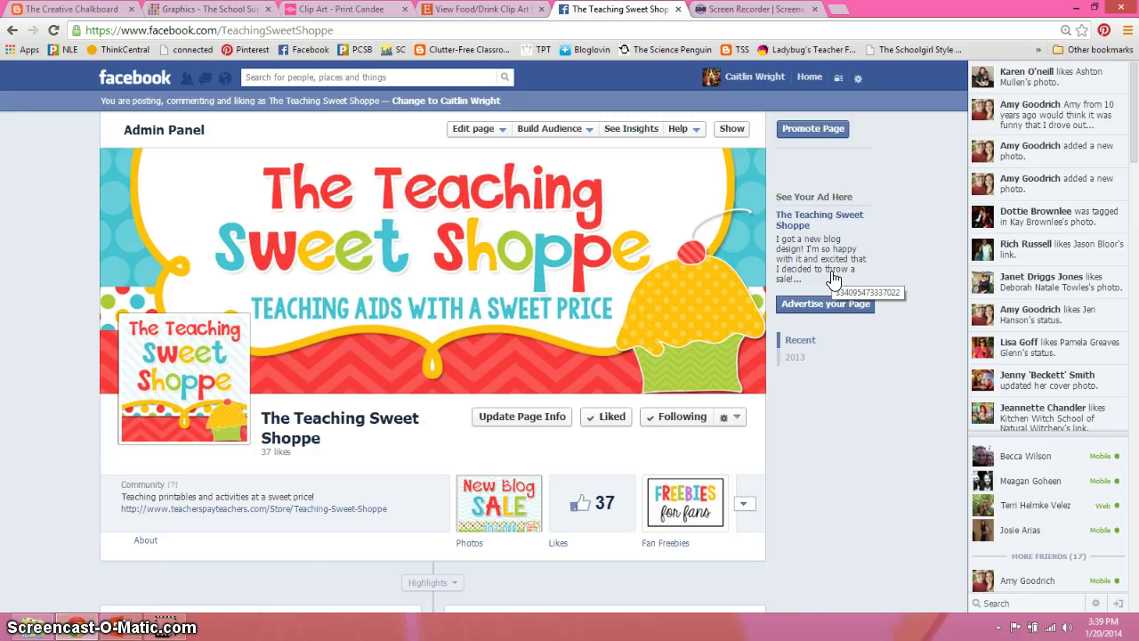
{"action": "left_click", "coordinate": [353, 29]}
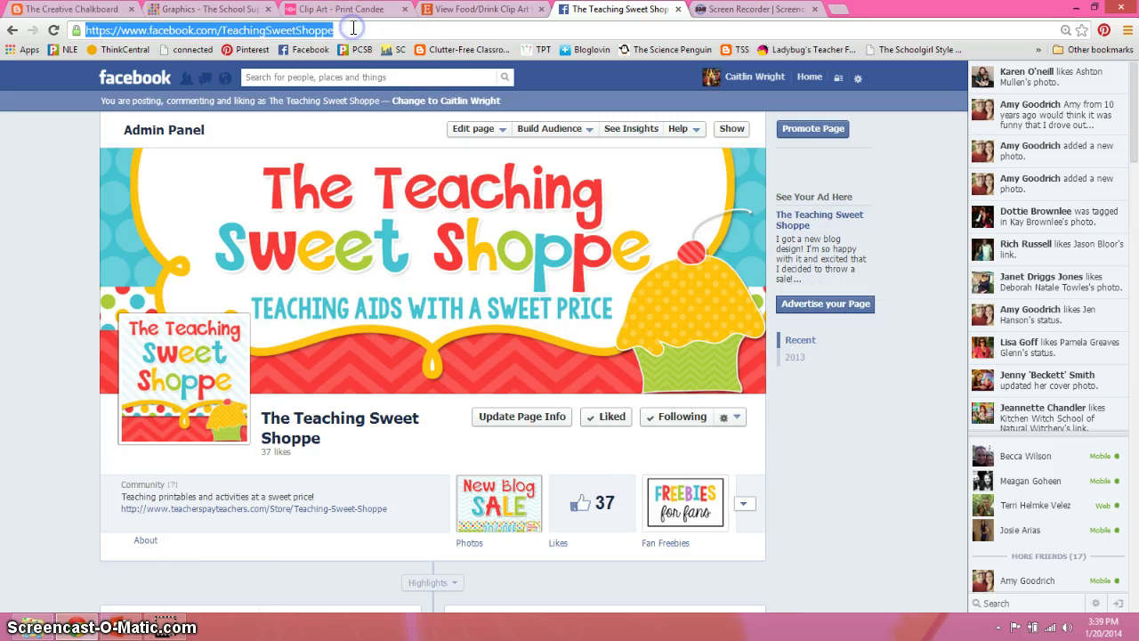
- Open the page's Fan Freebies section and look at the Little Lovebug Clip Art download
{"action": "left_click", "coordinate": [713, 508]}
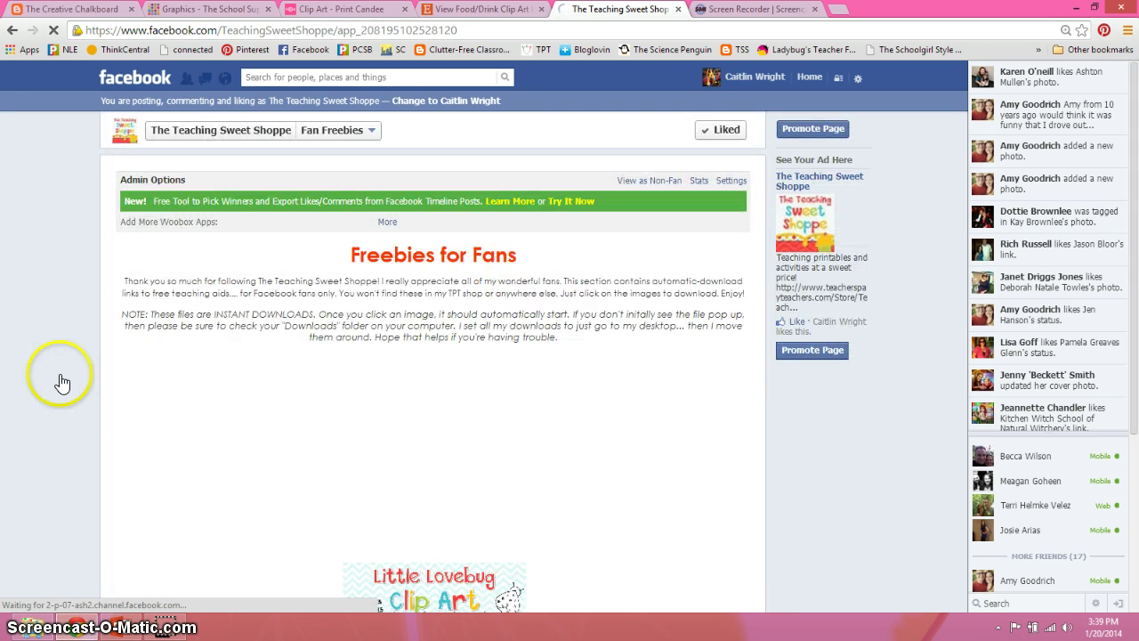
{"action": "scroll", "coordinate": [57, 368], "scroll_direction": "down", "scroll_amount": 2}
{"action": "scroll", "coordinate": [57, 377], "scroll_direction": "down", "scroll_amount": 1}
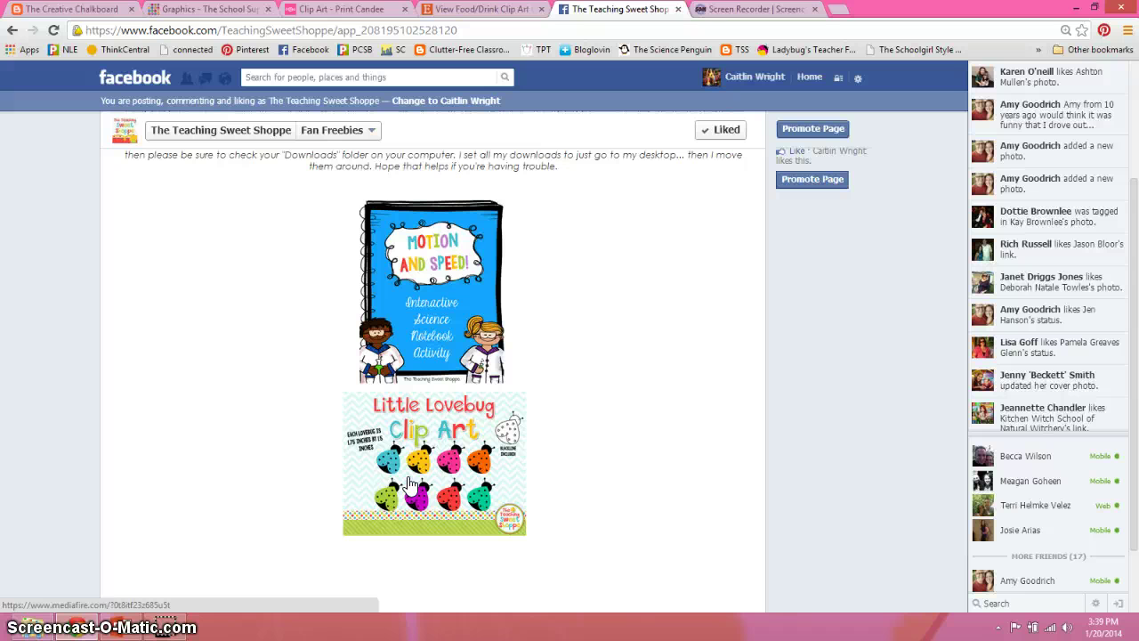
{"action": "left_click", "coordinate": [520, 443]}
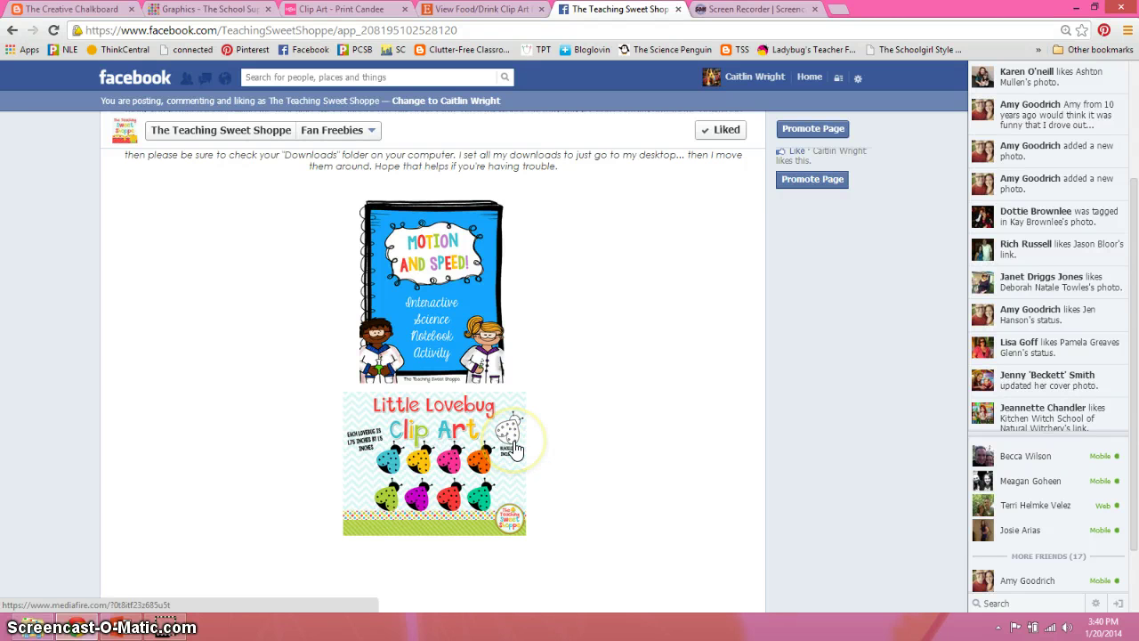